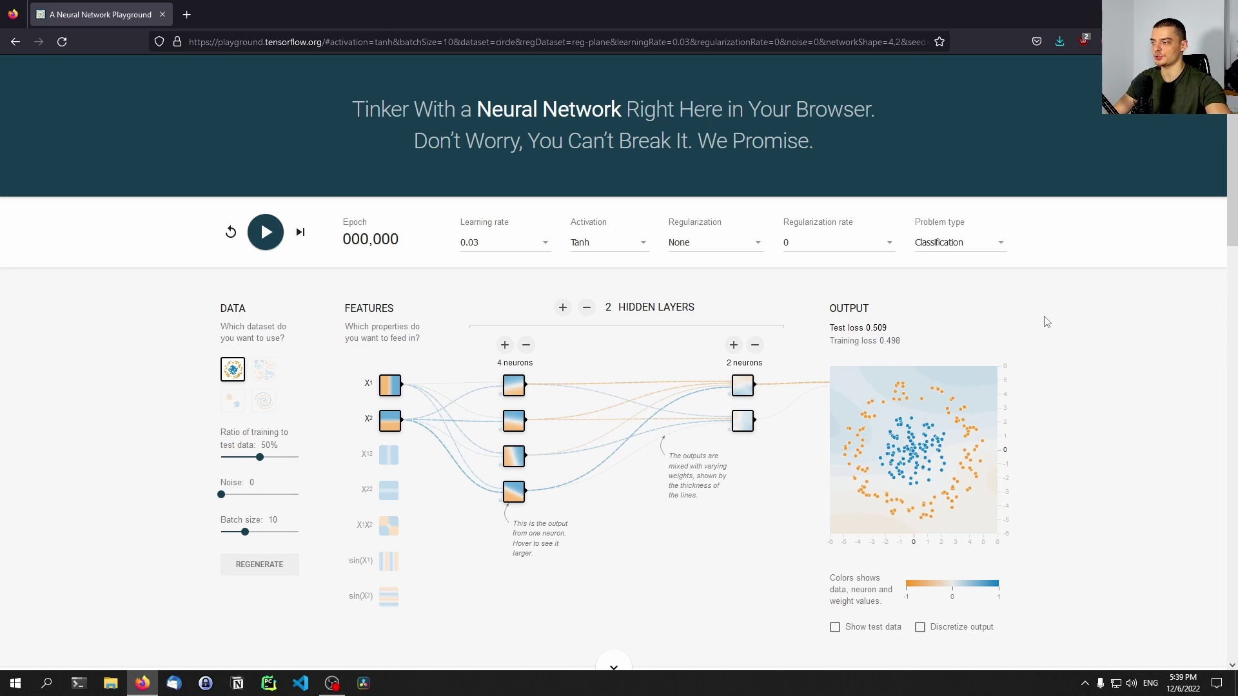
Step: Cycle through the XOR, spiral and Gaussian datasets, then settle on Circle with noise 0
{"action": "left_click", "coordinate": [264, 370]}
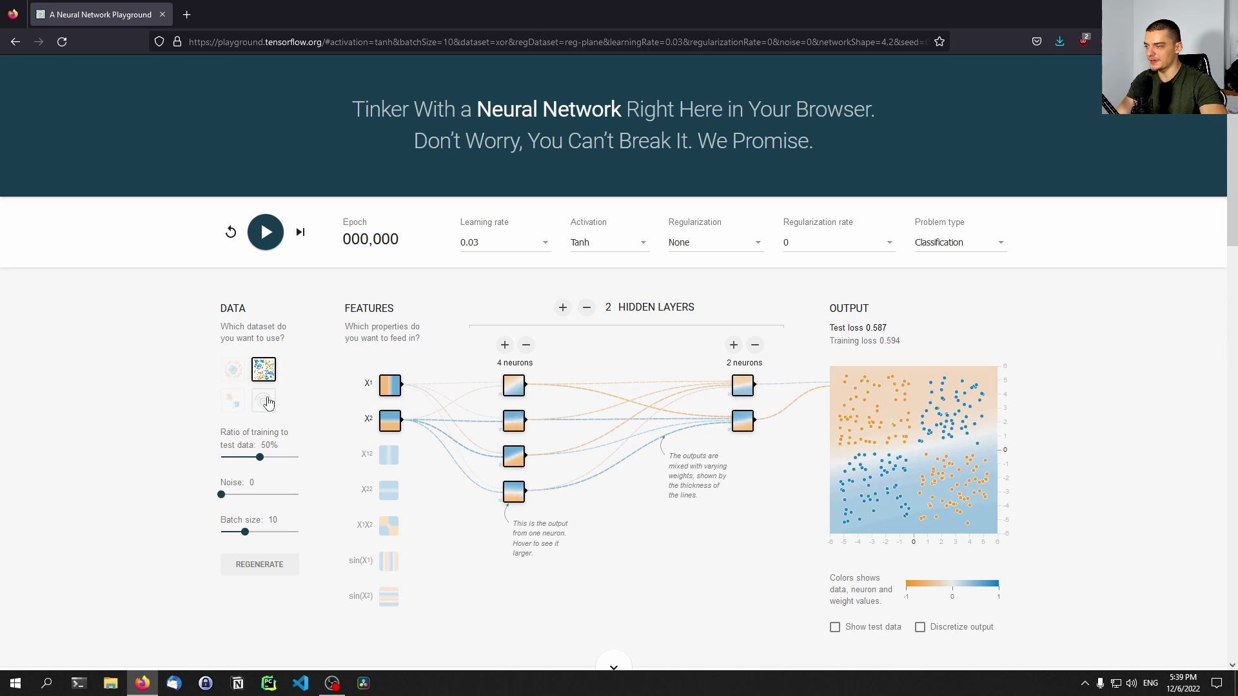
{"action": "left_click", "coordinate": [268, 403]}
{"action": "left_click", "coordinate": [229, 405]}
{"action": "left_click", "coordinate": [233, 378]}
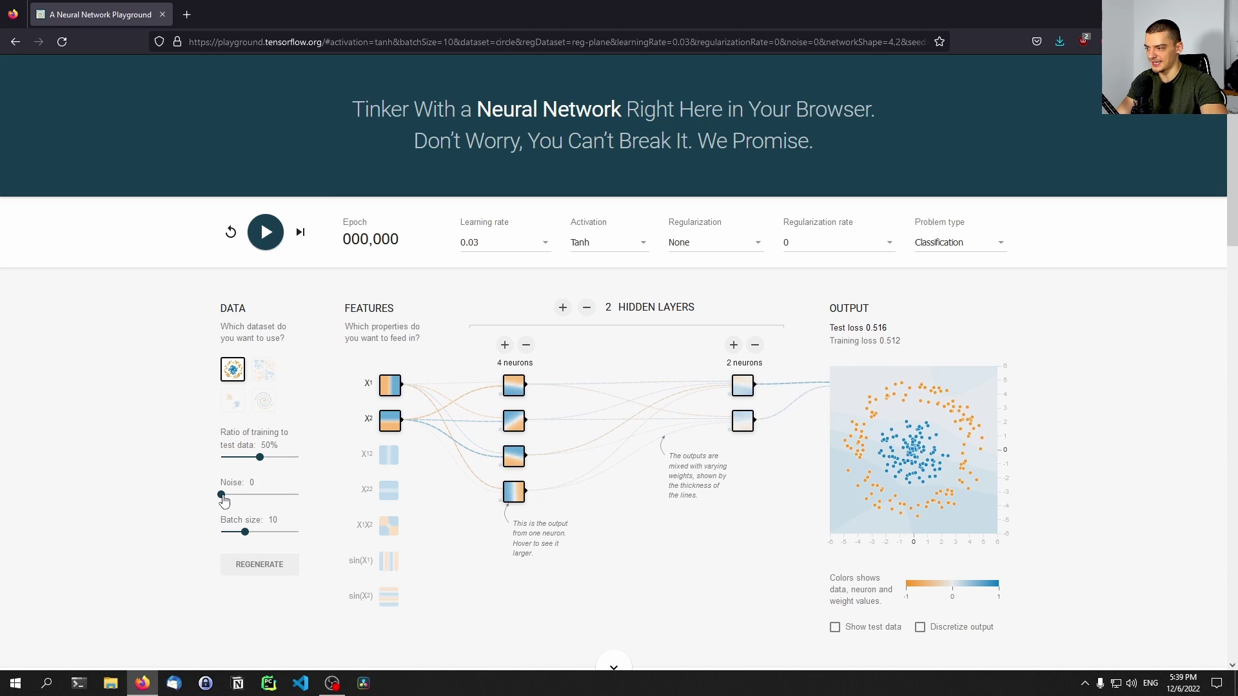
{"action": "mouse_move", "coordinate": [223, 496]}
{"action": "left_mouse_down"}
{"action": "mouse_move", "coordinate": [252, 497]}
{"action": "mouse_move", "coordinate": [222, 496]}
{"action": "left_mouse_up"}
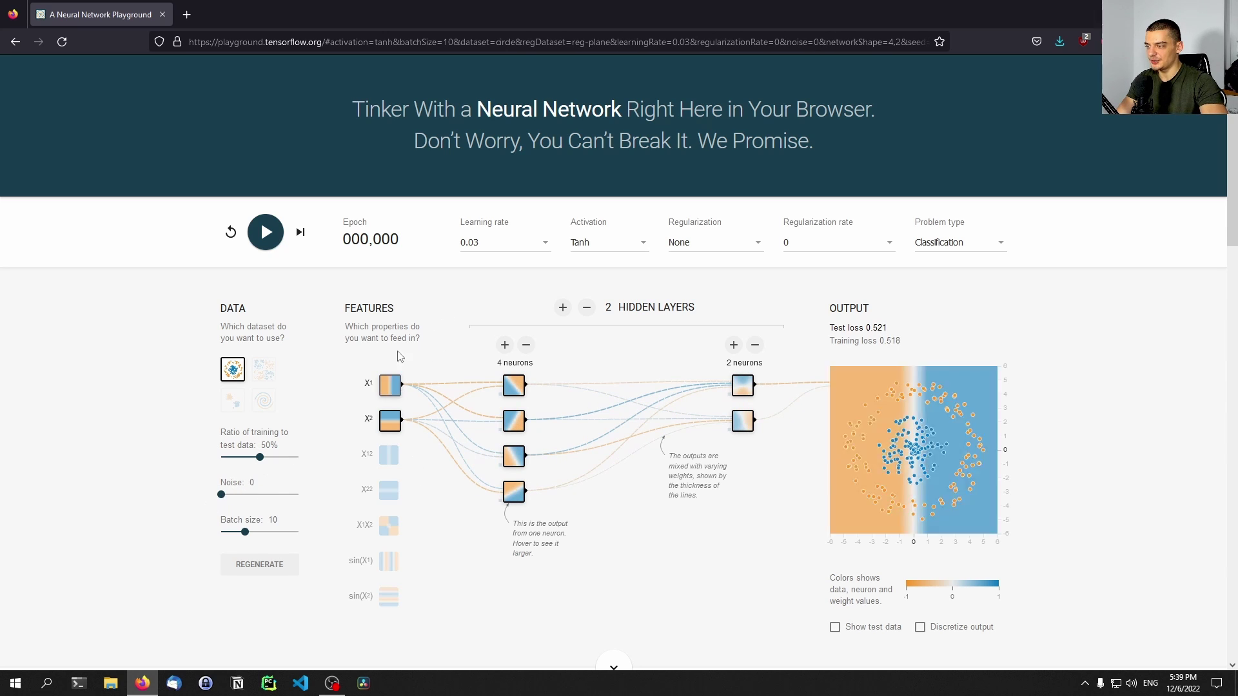
Step: Cut the first hidden layer to 3 neurons, keeping two hidden layers and Tanh activation
{"action": "mouse_move", "coordinate": [522, 391]}
{"action": "left_click", "coordinate": [505, 345]}
{"action": "left_click", "coordinate": [526, 345]}
{"action": "left_click", "coordinate": [526, 345]}
{"action": "left_click", "coordinate": [562, 308]}
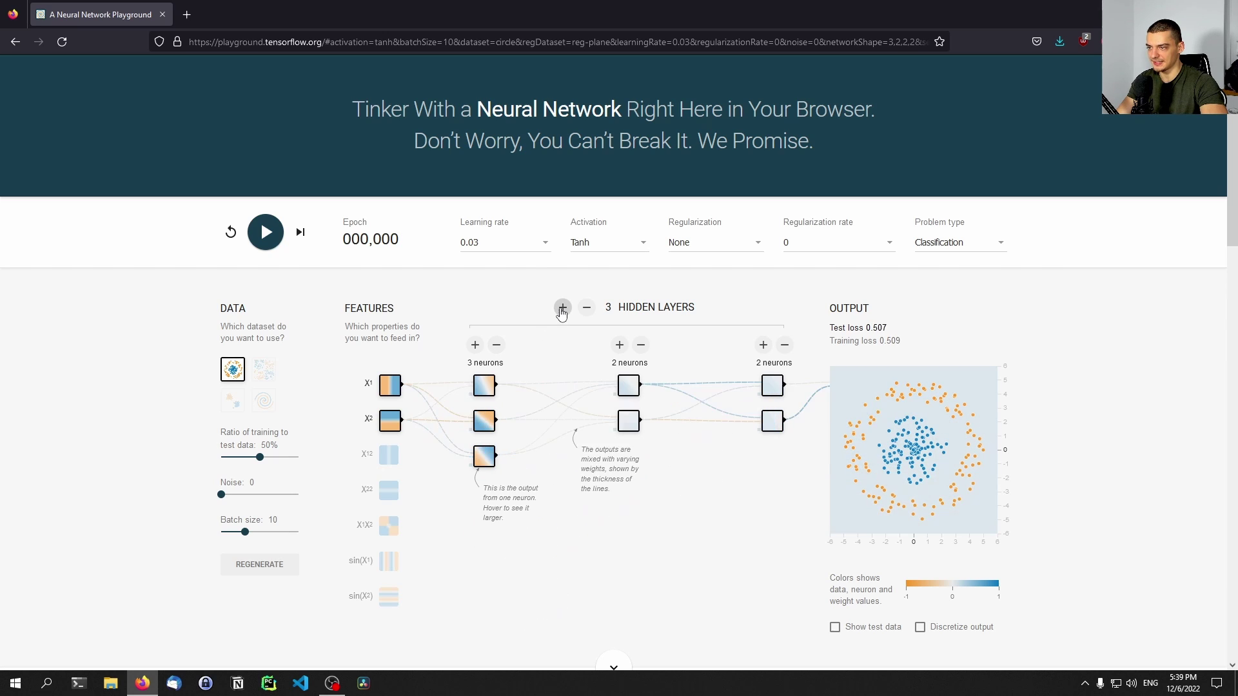
{"action": "left_click", "coordinate": [585, 308]}
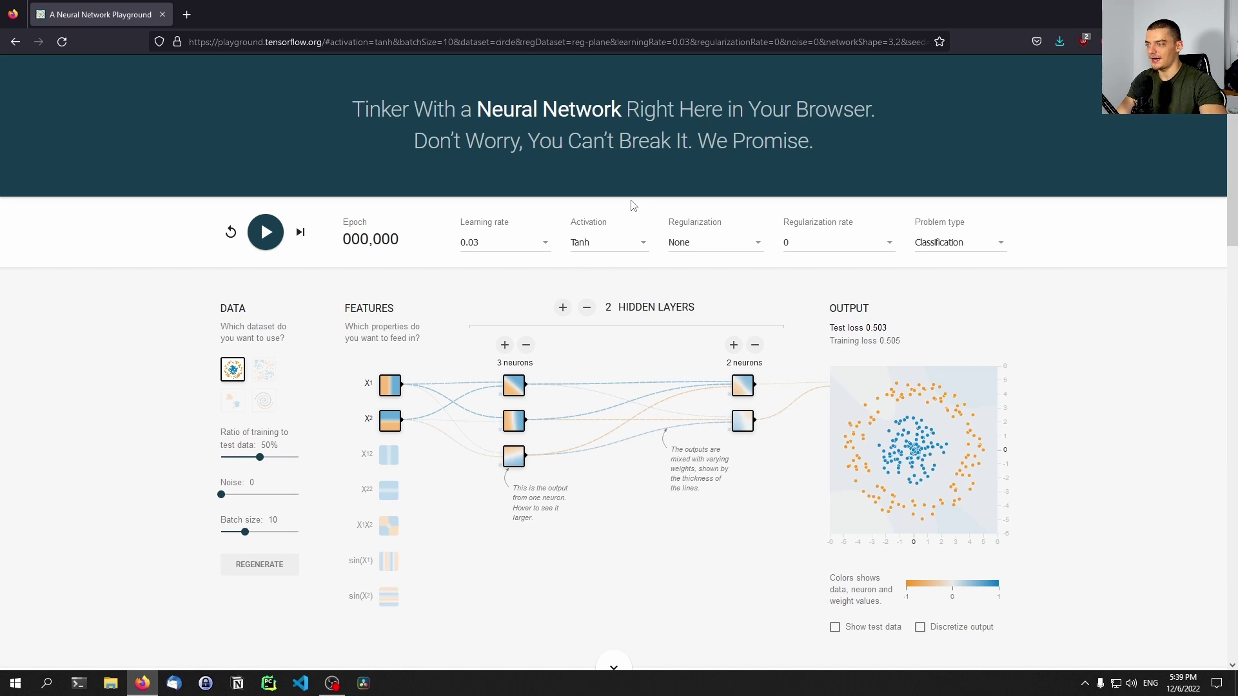
{"action": "left_click", "coordinate": [598, 244]}
{"action": "left_click", "coordinate": [578, 271]}
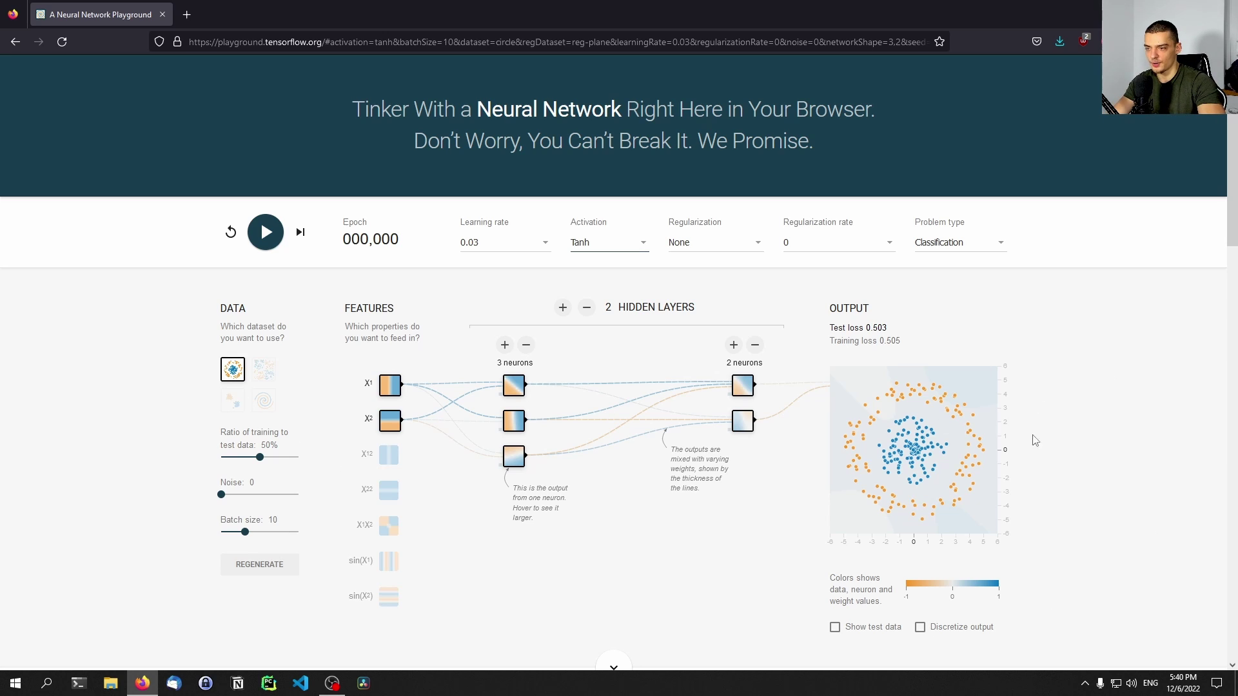
Step: Switch Problem type to Regression and then back to Classification for the circle data
{"action": "left_click", "coordinate": [916, 250]}
{"action": "left_click", "coordinate": [941, 275]}
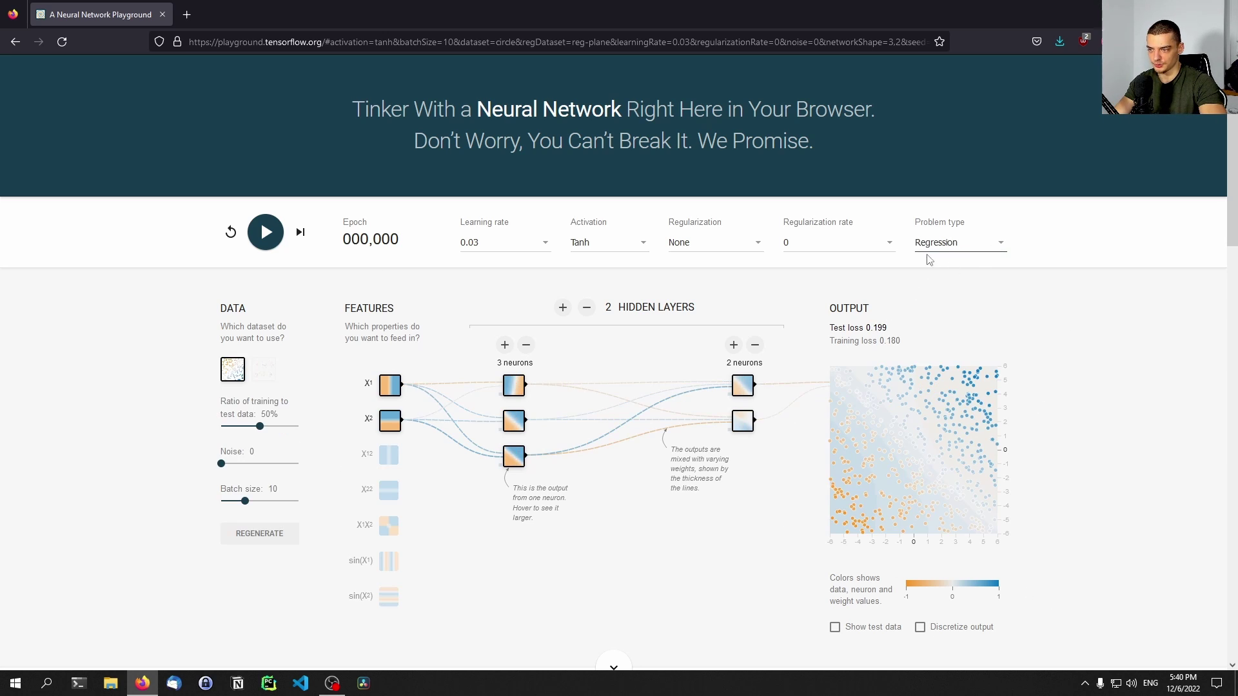
{"action": "left_click", "coordinate": [938, 254]}
{"action": "left_click", "coordinate": [936, 265]}
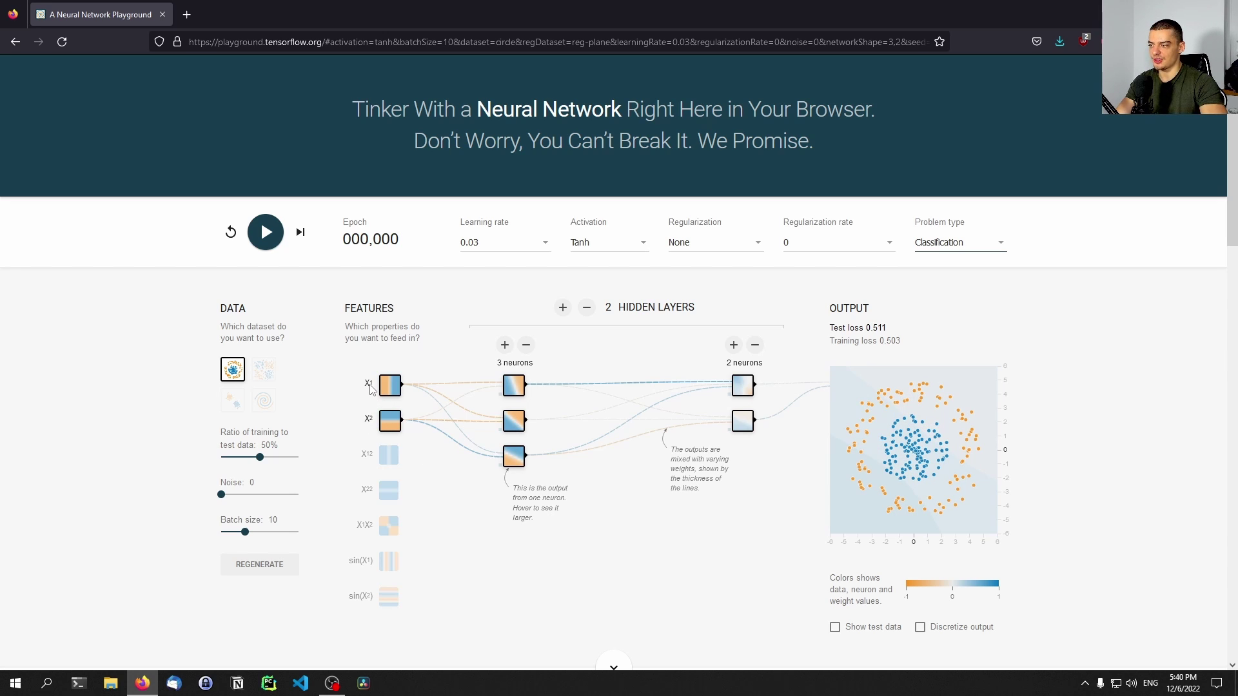
{"action": "mouse_move", "coordinate": [390, 393]}
{"action": "mouse_move", "coordinate": [391, 423]}
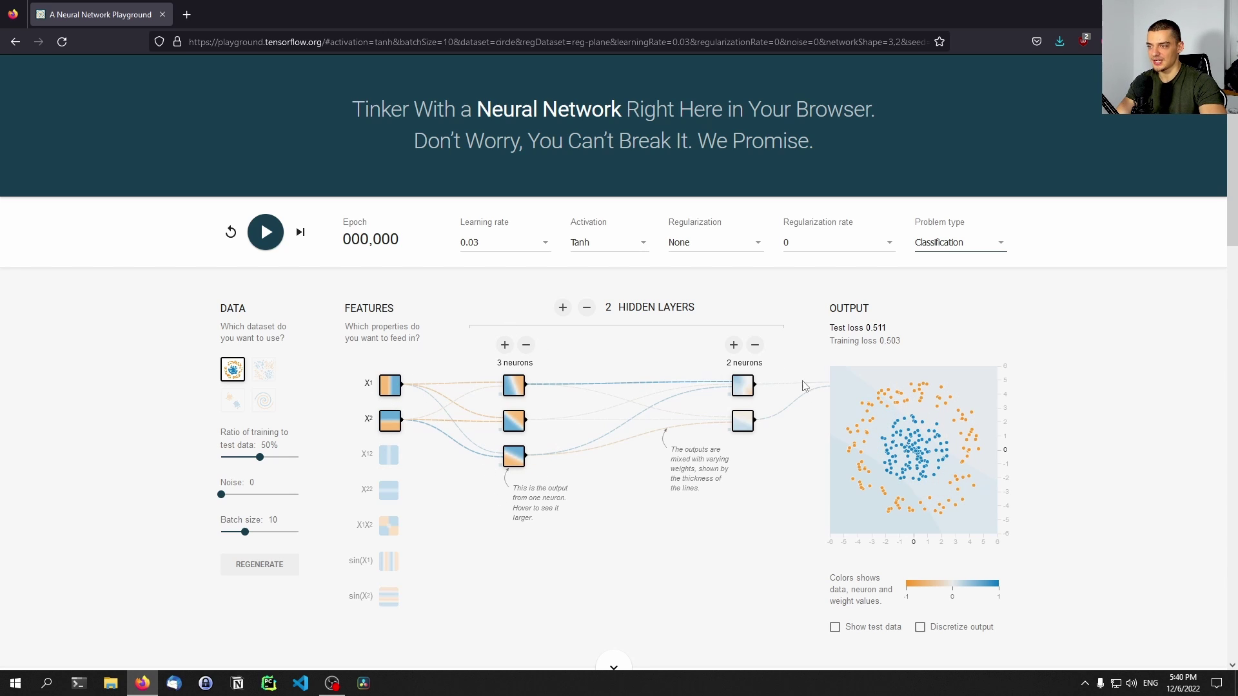
{"action": "mouse_move", "coordinate": [727, 424]}
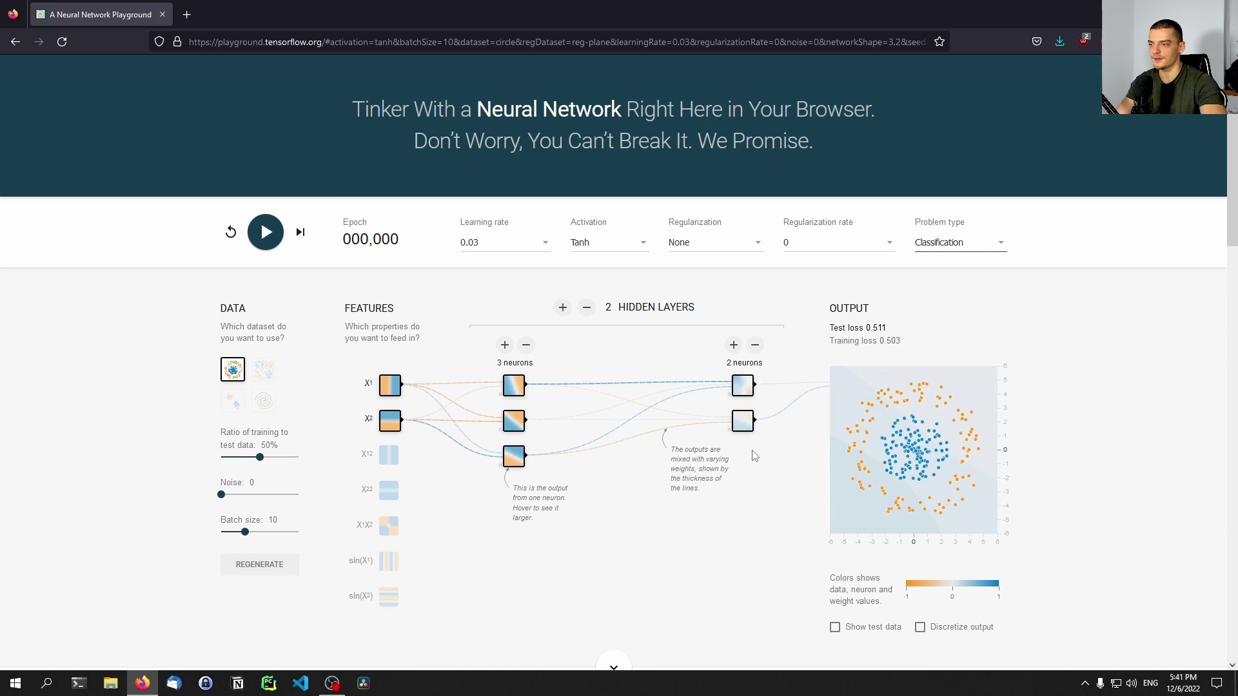
Step: Train the 3-2 network to epoch 411 (test loss 0.001) and inspect its neurons and weights
{"action": "left_click", "coordinate": [265, 233]}
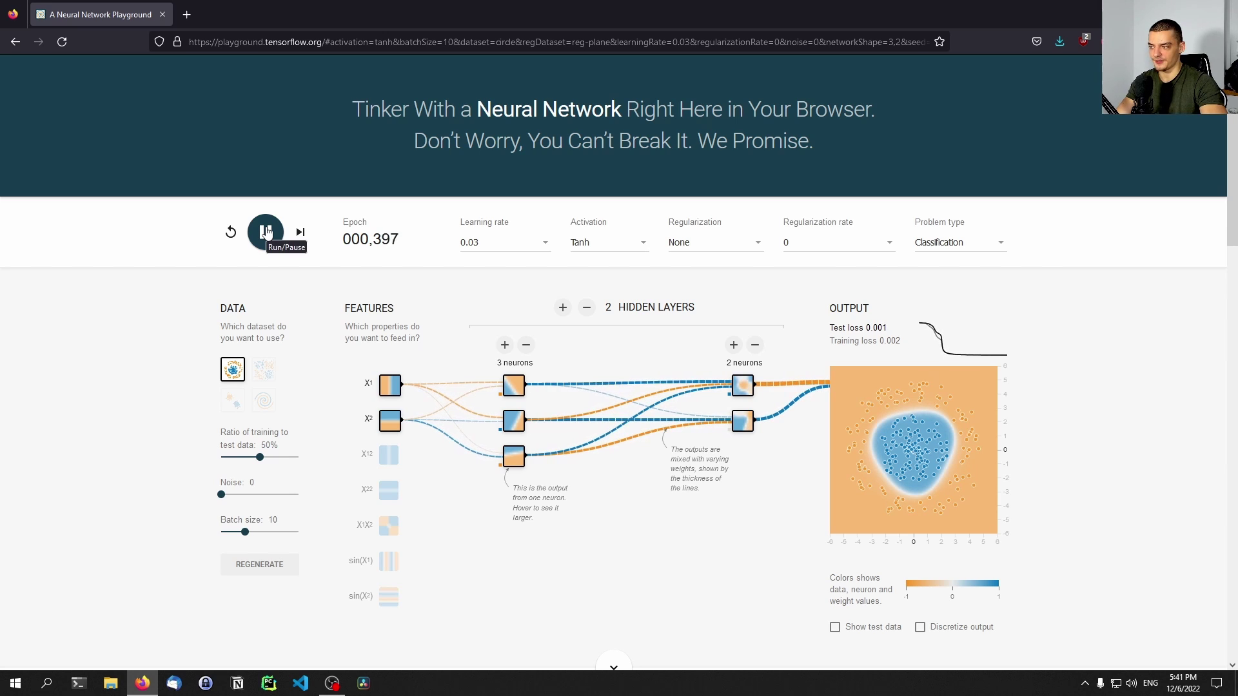
{"action": "left_click", "coordinate": [266, 232]}
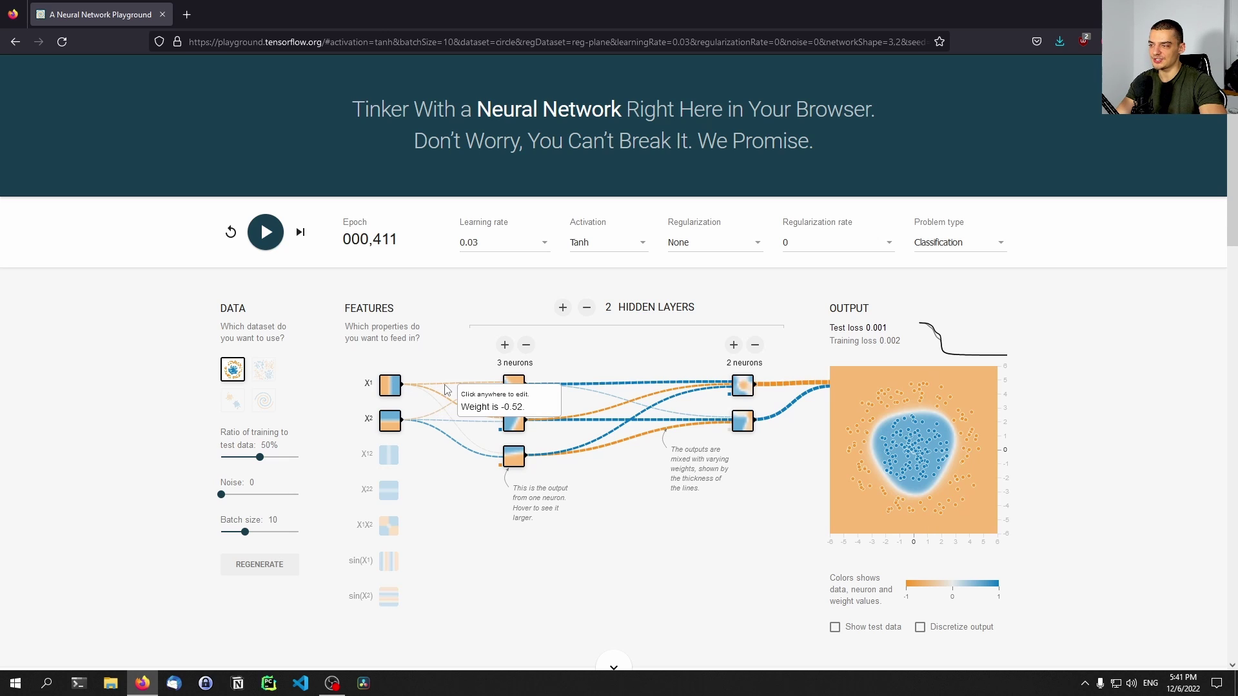
{"action": "mouse_move", "coordinate": [521, 375]}
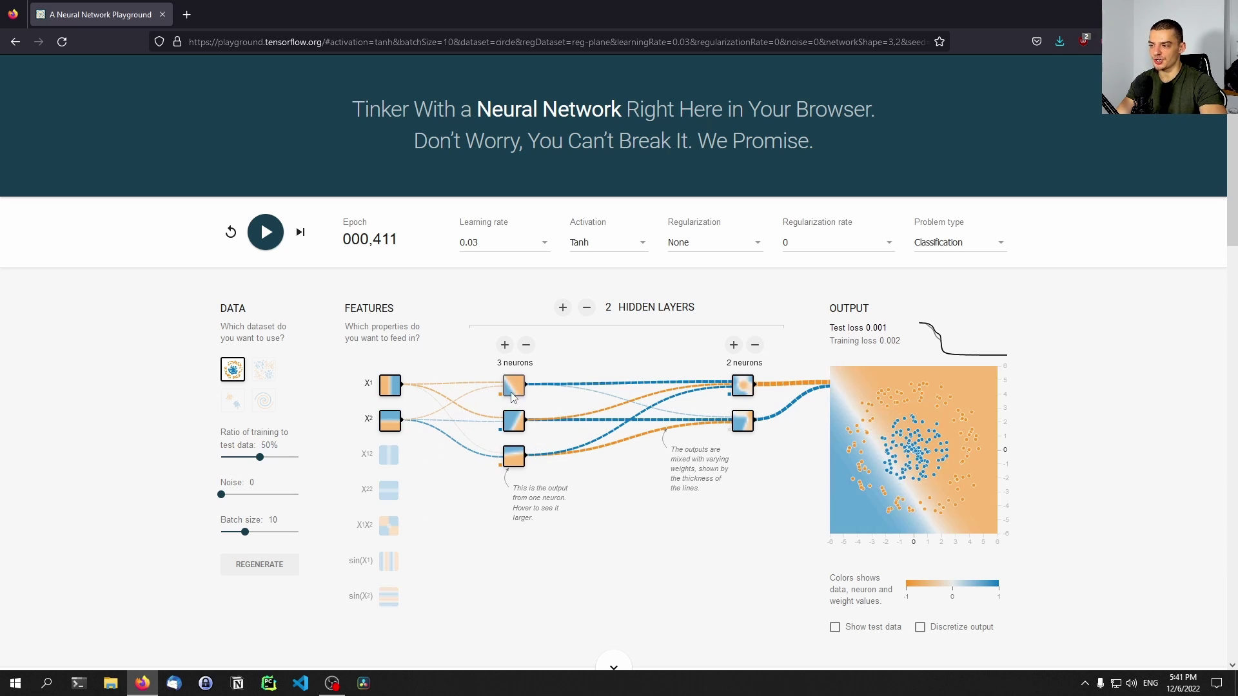
{"action": "mouse_move", "coordinate": [521, 457]}
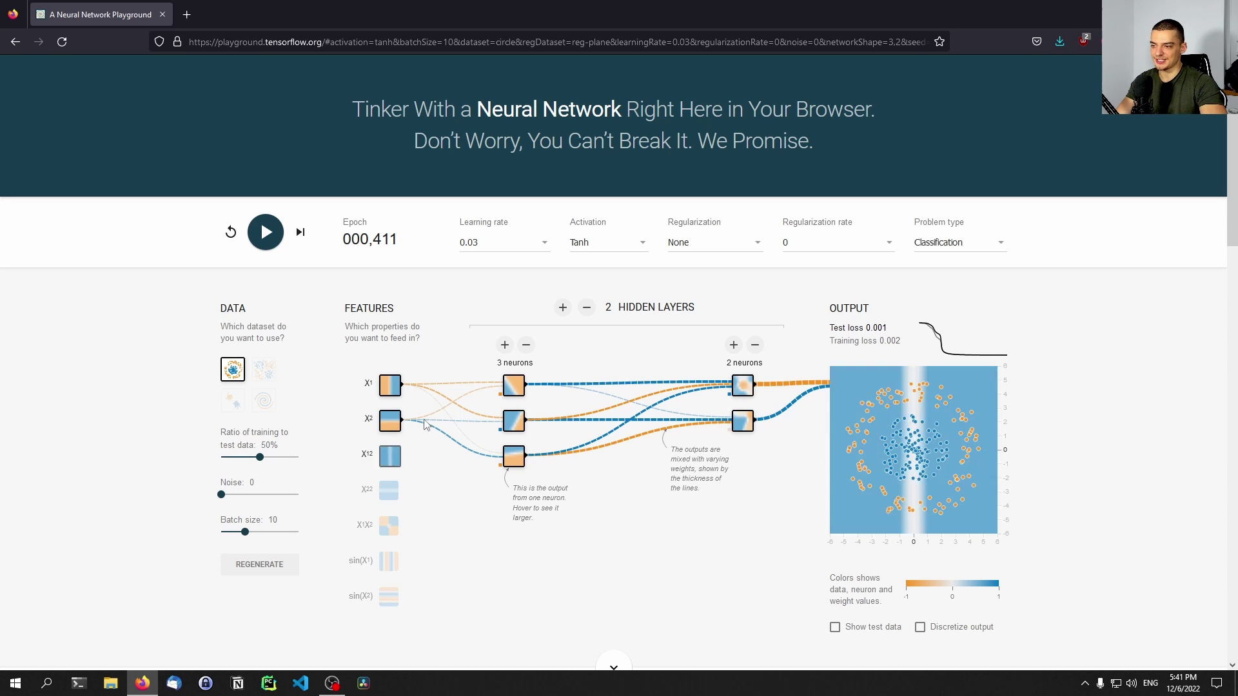
{"action": "mouse_move", "coordinate": [513, 391]}
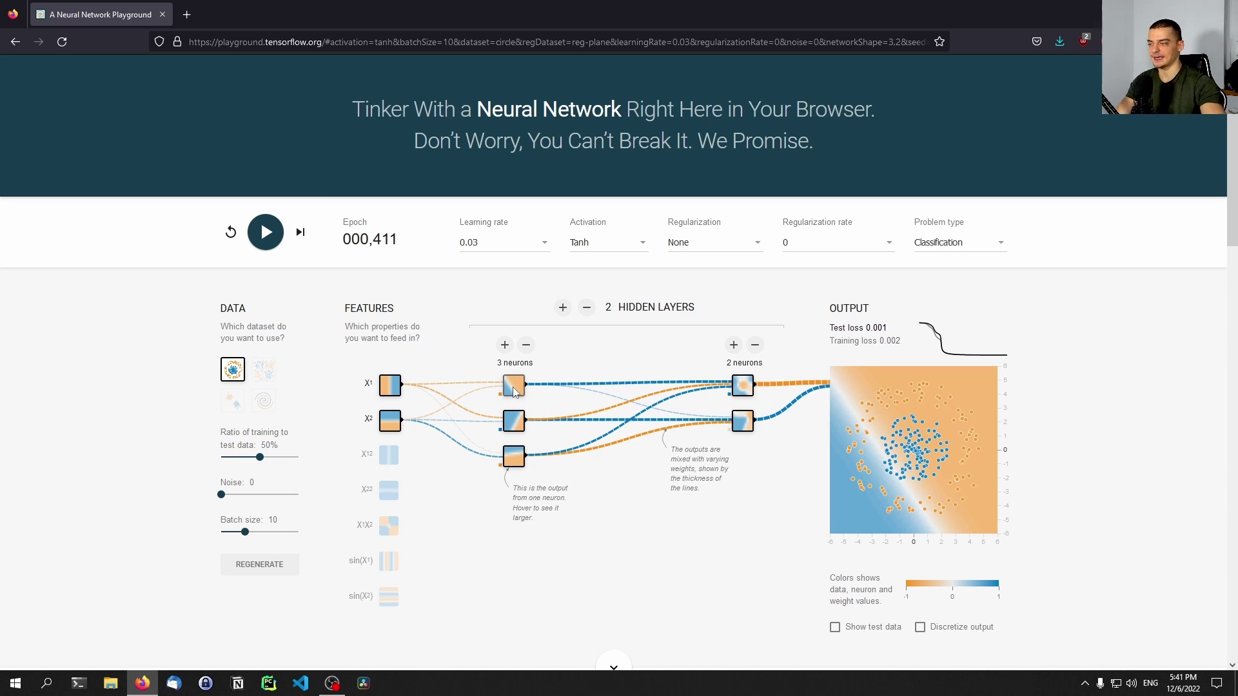
{"action": "mouse_move", "coordinate": [519, 427]}
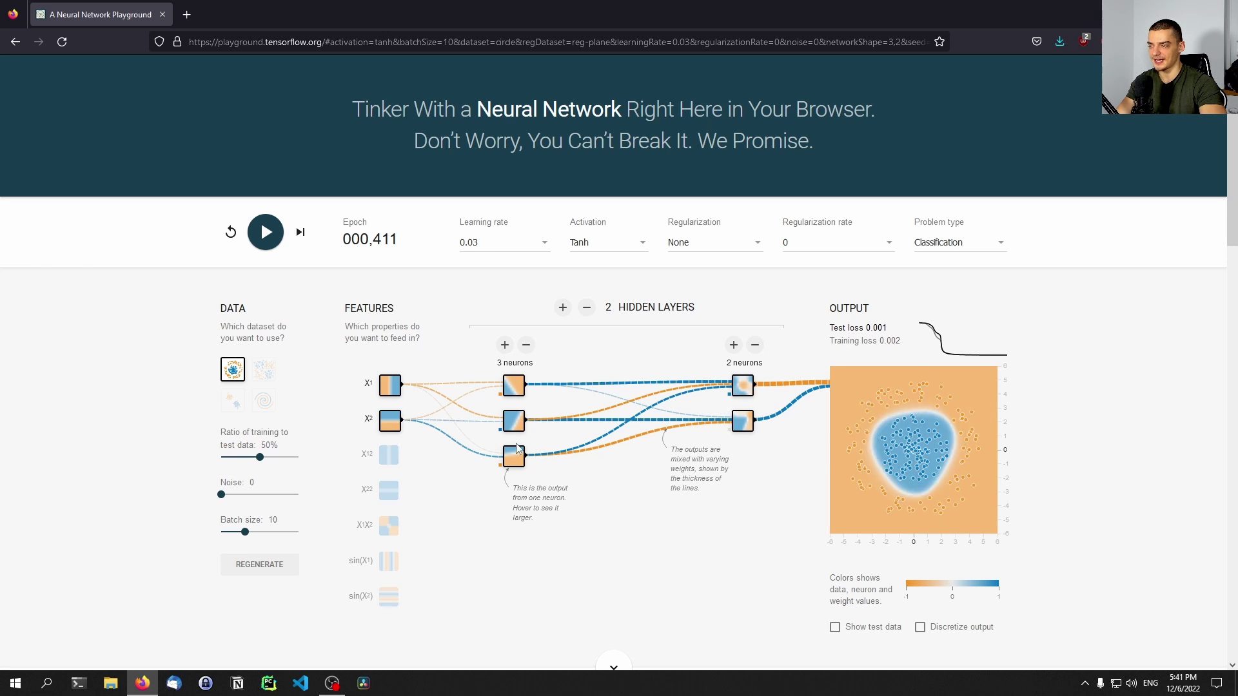
{"action": "mouse_move", "coordinate": [514, 457]}
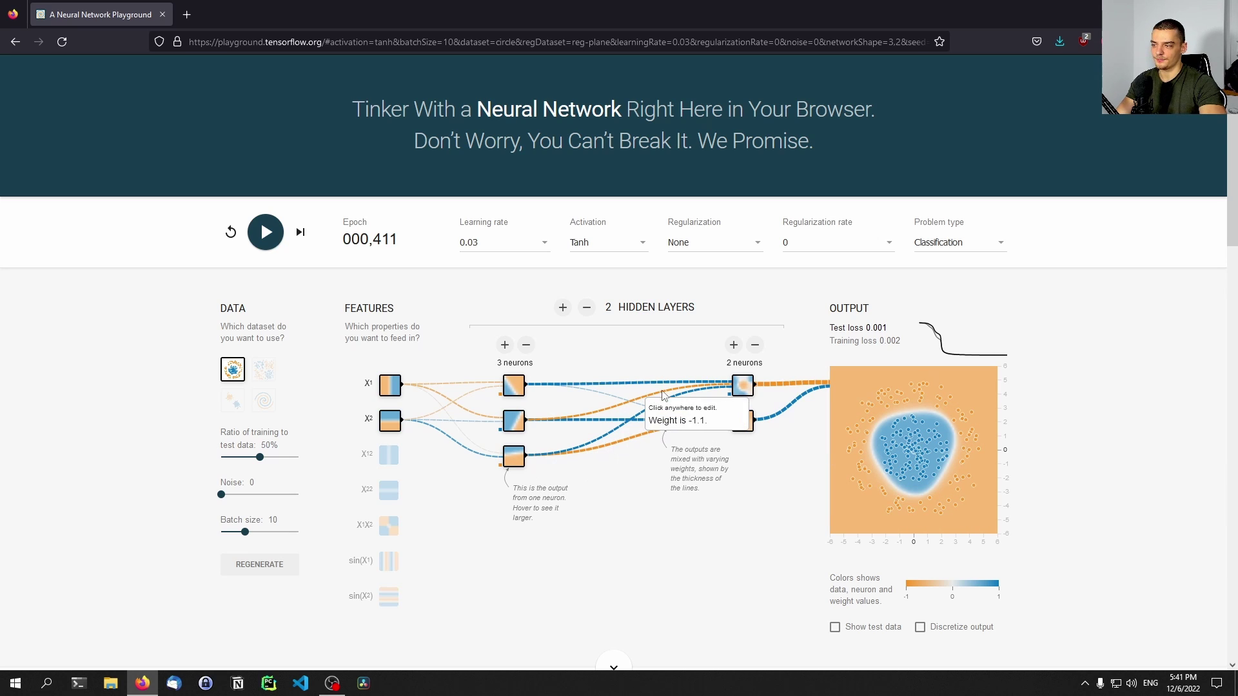
{"action": "mouse_move", "coordinate": [741, 389]}
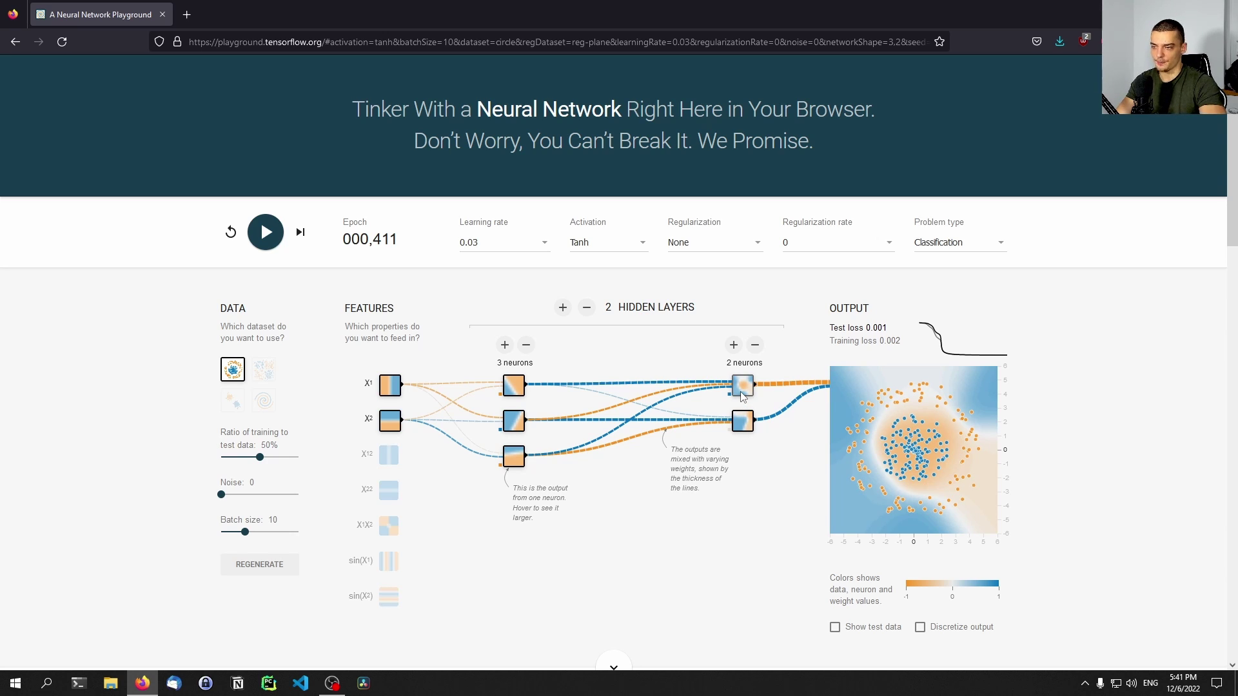
{"action": "mouse_move", "coordinate": [785, 387]}
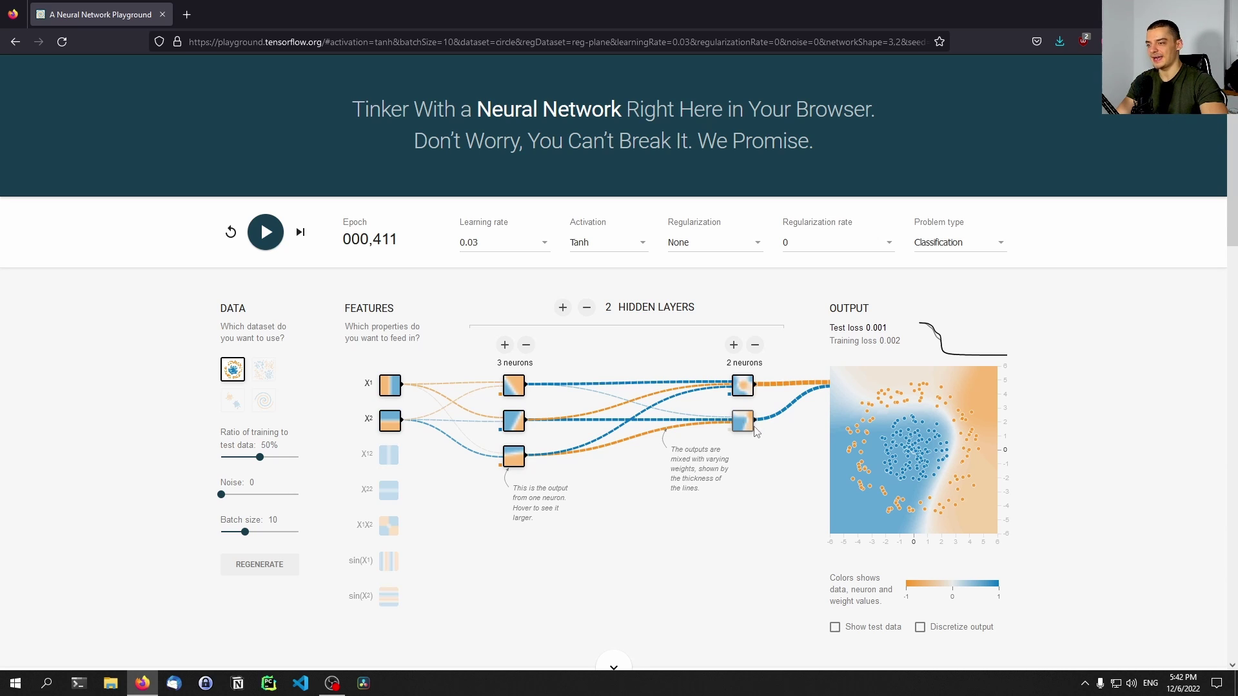
{"action": "mouse_move", "coordinate": [767, 423]}
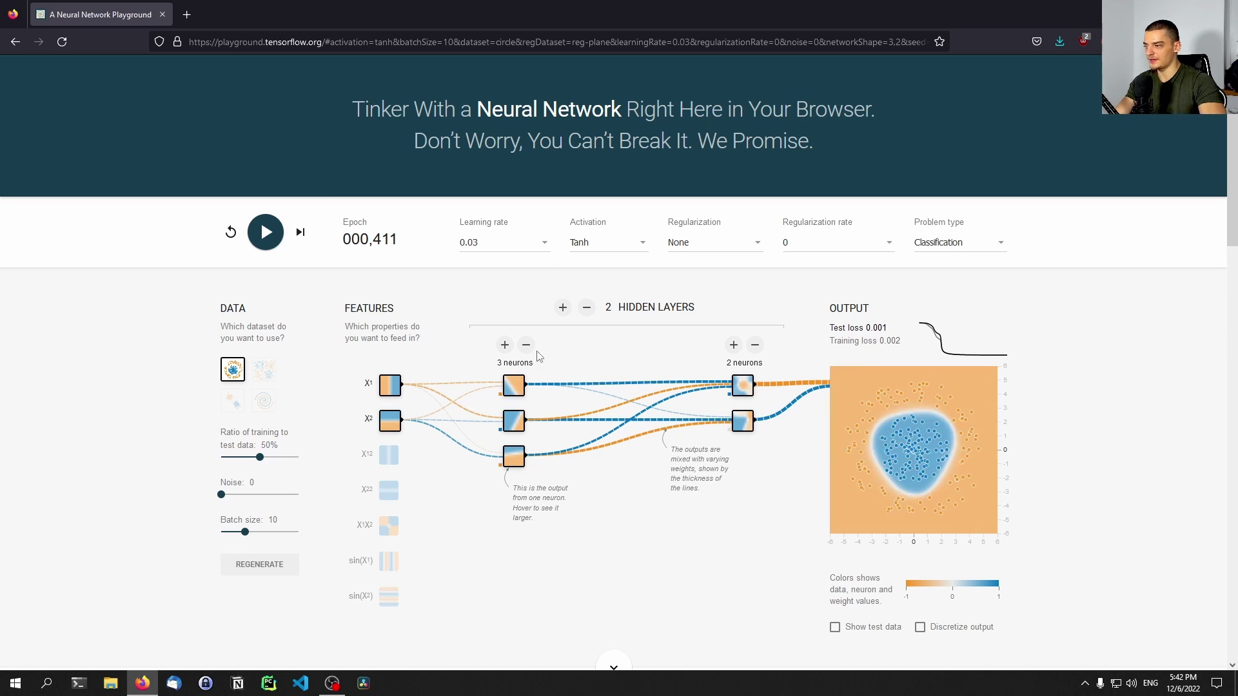
Step: Try a bigger three-hidden-layer network with 5-neuron layers, train briefly, then reset it
{"action": "double_click", "coordinate": [505, 344]}
{"action": "left_click", "coordinate": [563, 307]}
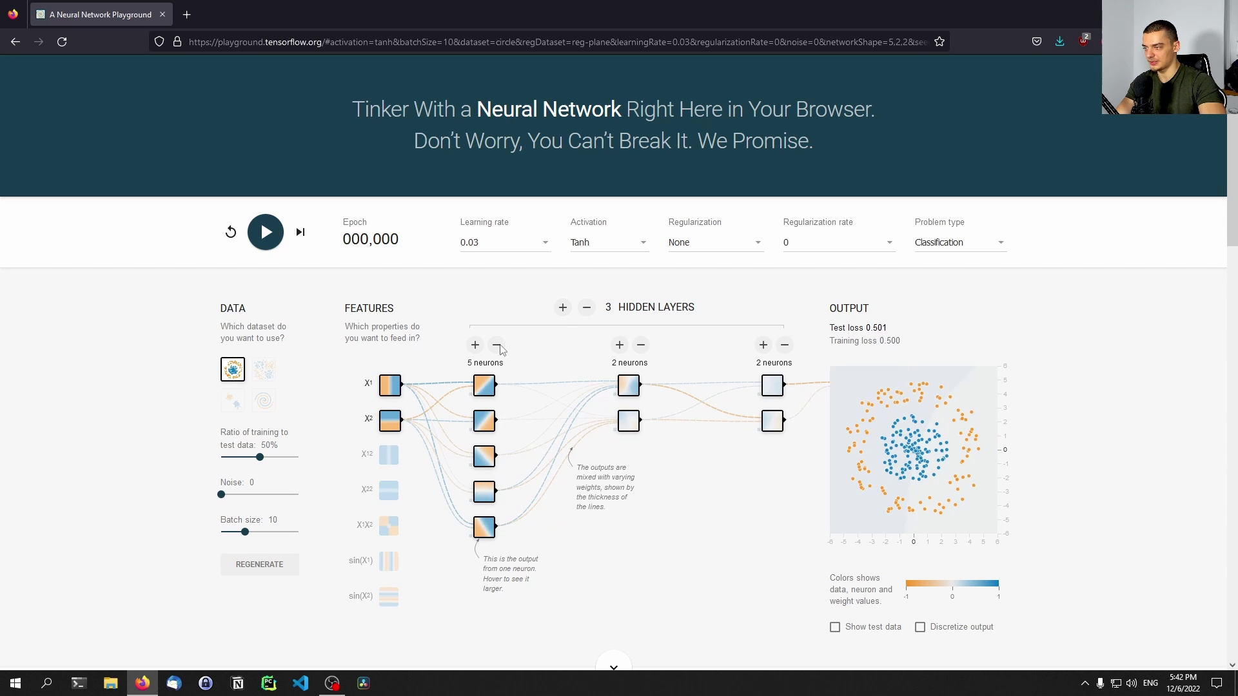
{"action": "left_click", "coordinate": [619, 345]}
{"action": "double_click", "coordinate": [620, 345]}
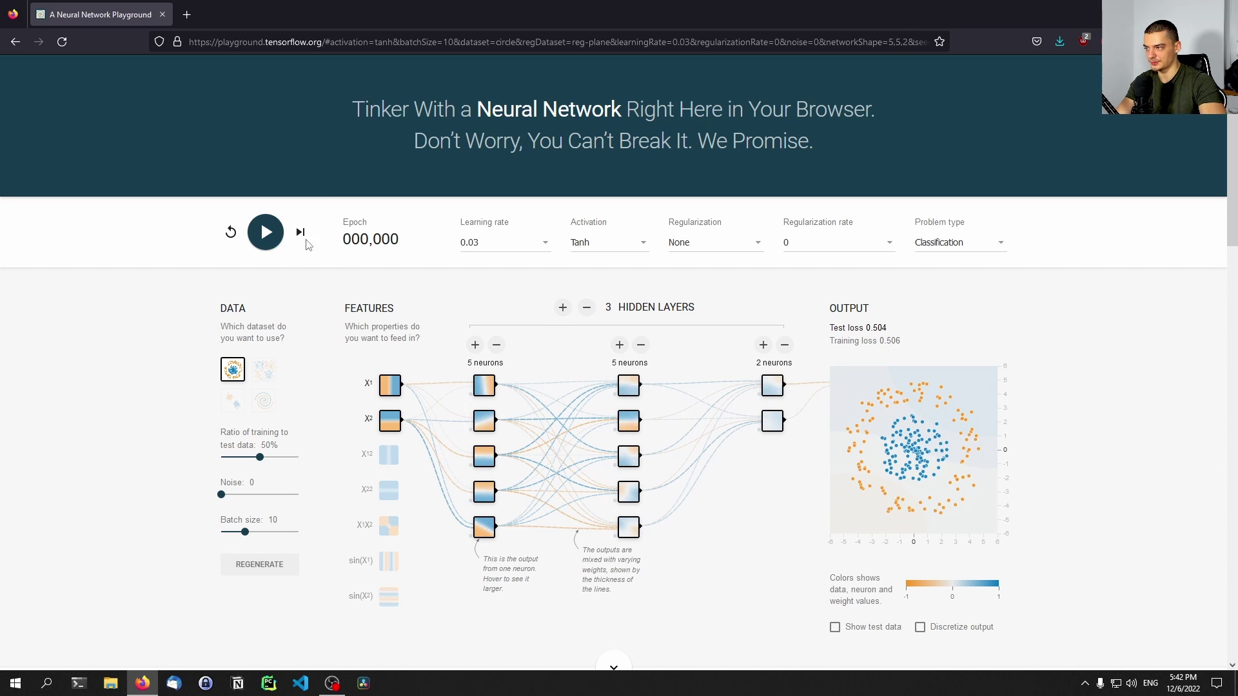
{"action": "left_click", "coordinate": [266, 238]}
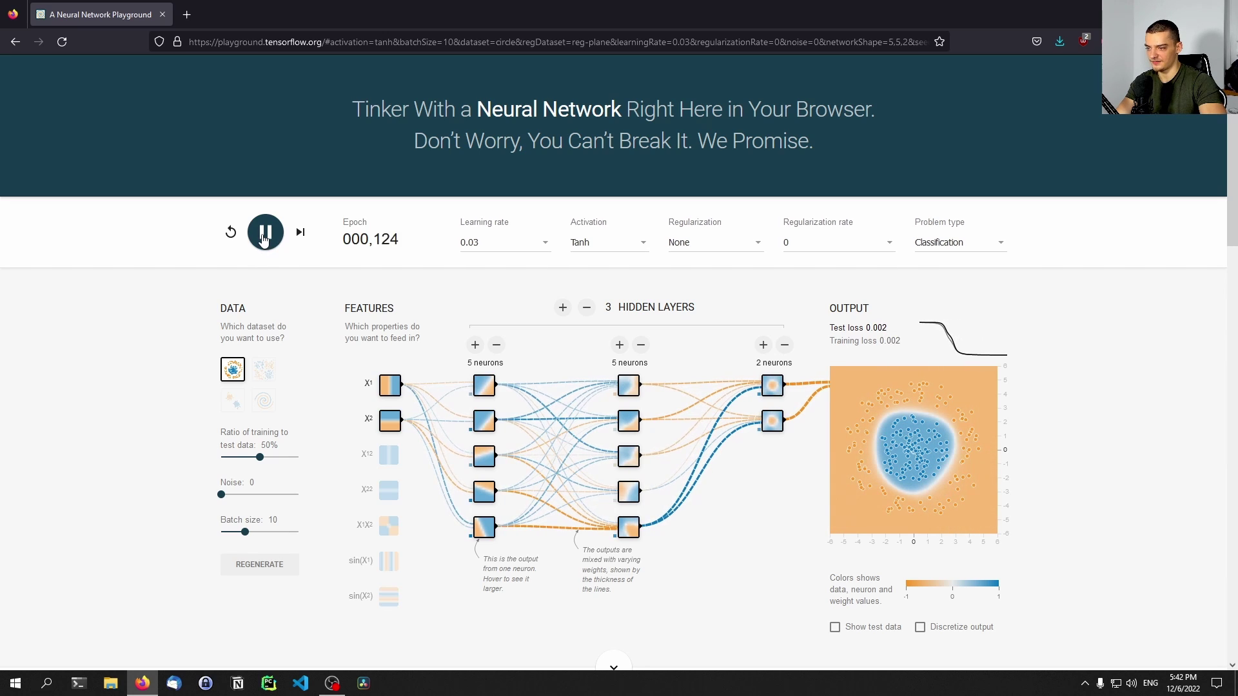
{"action": "left_click", "coordinate": [263, 240]}
{"action": "left_click", "coordinate": [231, 232]}
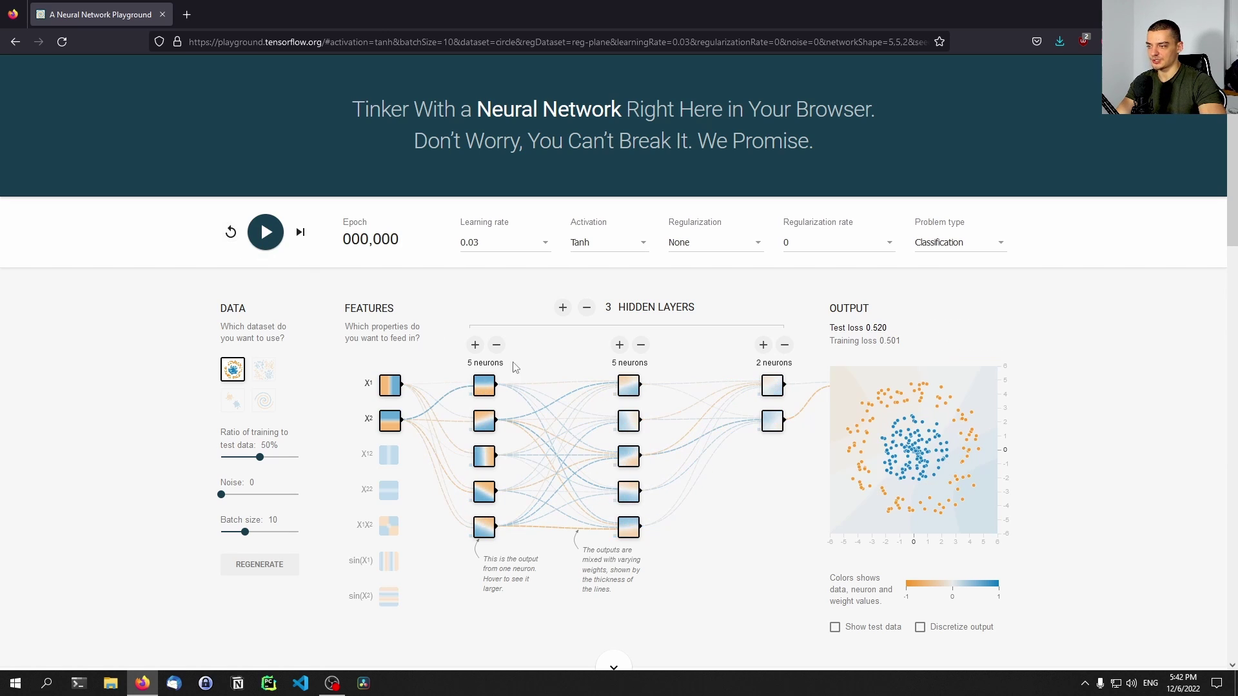
Step: Trim back to two hidden layers, retrain from fresh weights several times, then reset to epoch 0
{"action": "left_click", "coordinate": [641, 346]}
{"action": "left_click", "coordinate": [641, 346]}
{"action": "left_click", "coordinate": [641, 346]}
{"action": "left_click", "coordinate": [642, 347]}
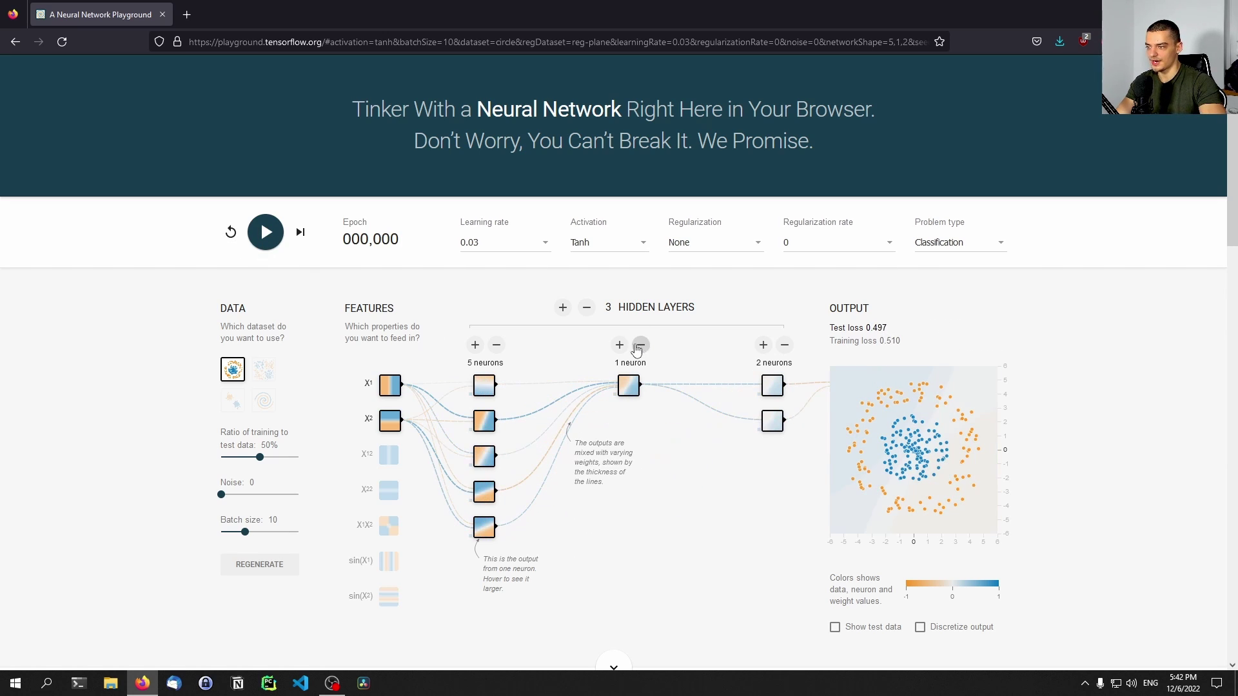
{"action": "left_click", "coordinate": [586, 307]}
{"action": "left_click", "coordinate": [734, 345]}
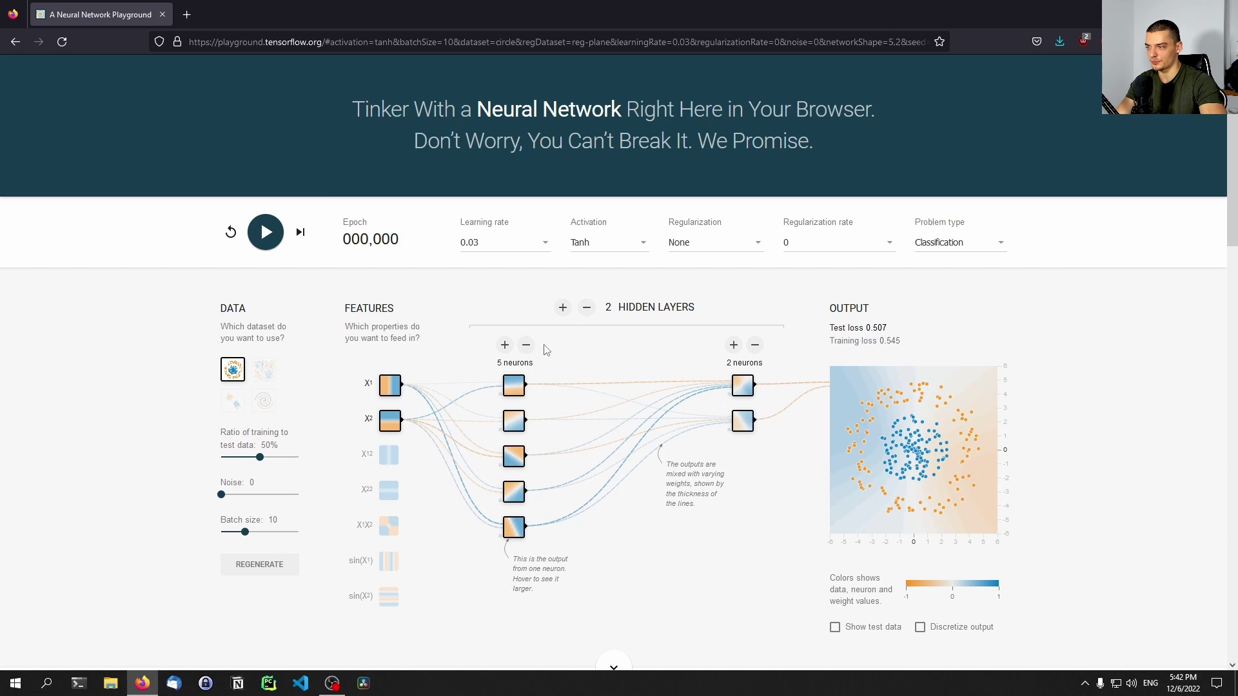
{"action": "left_click", "coordinate": [526, 345]}
{"action": "left_click", "coordinate": [526, 345]}
{"action": "left_click", "coordinate": [526, 345]}
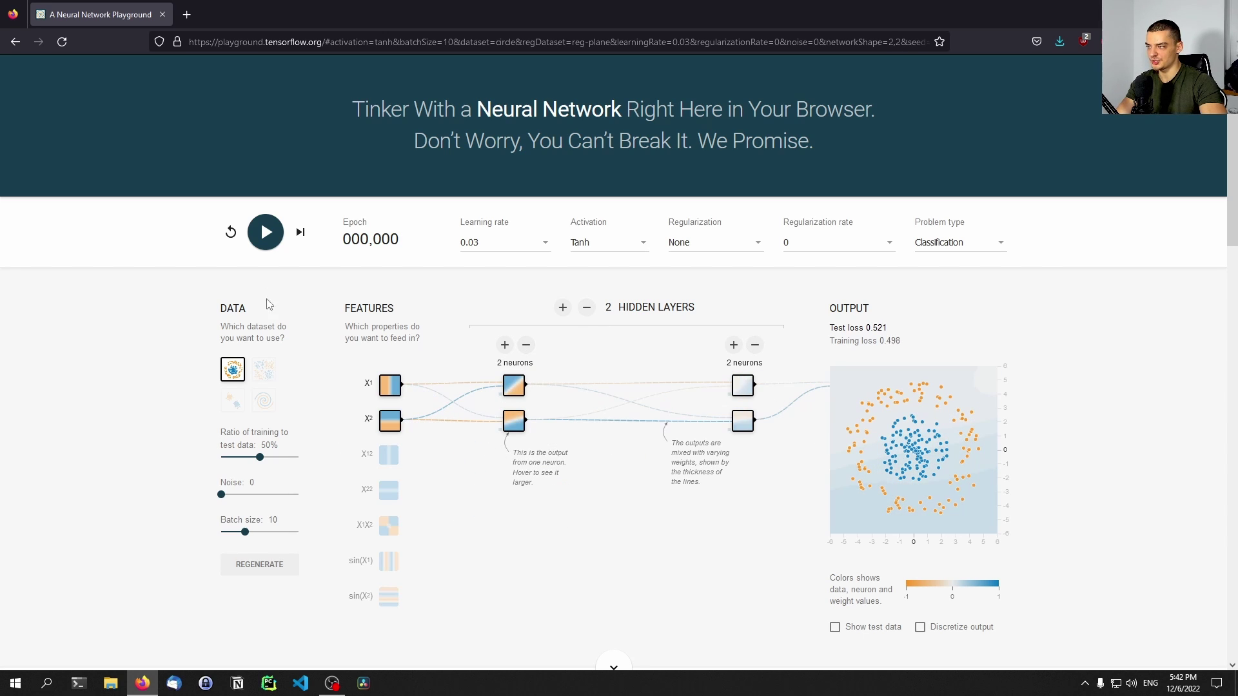
{"action": "left_click", "coordinate": [271, 235]}
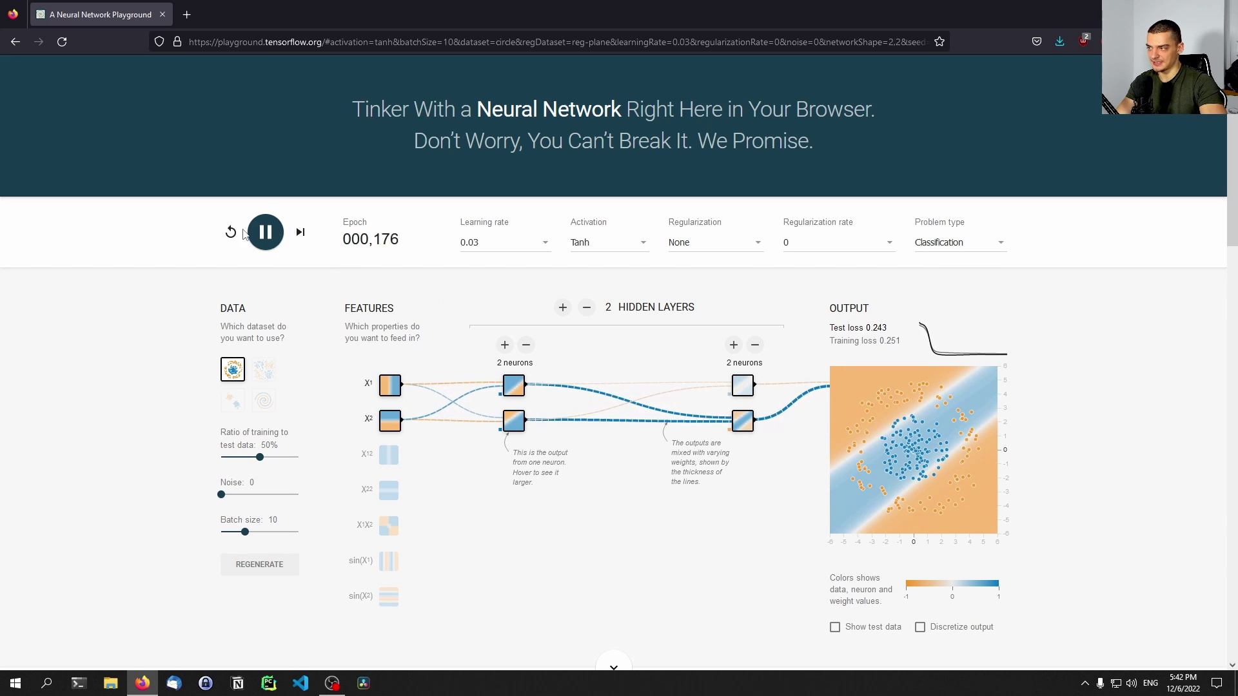
{"action": "left_click", "coordinate": [266, 233]}
{"action": "left_click", "coordinate": [232, 240]}
{"action": "left_click", "coordinate": [266, 232]}
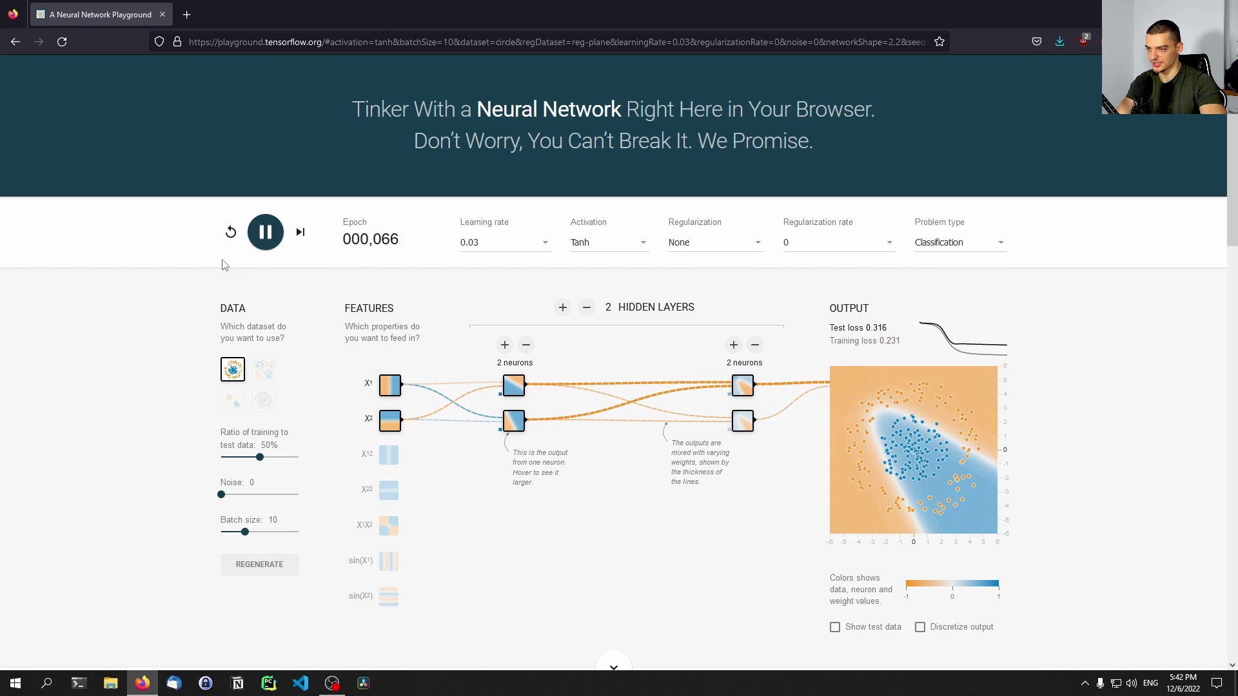
{"action": "left_click", "coordinate": [231, 232]}
{"action": "left_click", "coordinate": [263, 236]}
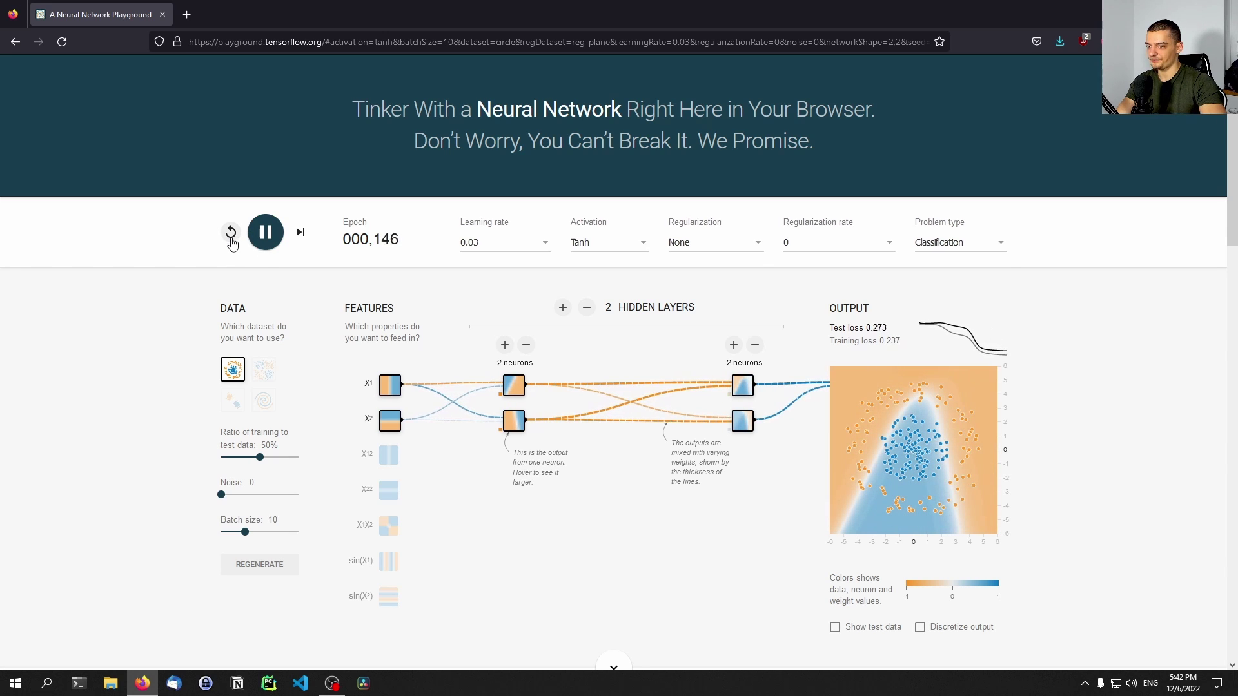
{"action": "left_click", "coordinate": [229, 237]}
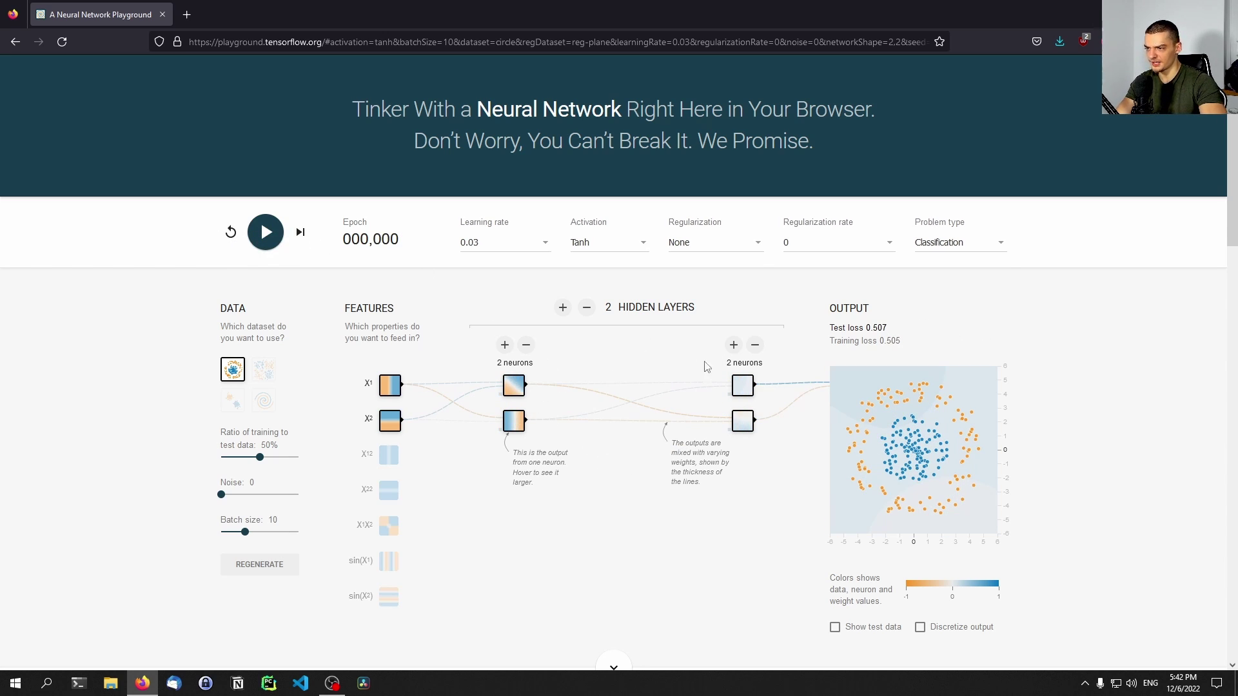
Step: Add a third neuron to the second hidden layer, train it, and reset
{"action": "left_click", "coordinate": [732, 345]}
{"action": "left_click", "coordinate": [266, 232]}
{"action": "left_click", "coordinate": [232, 233]}
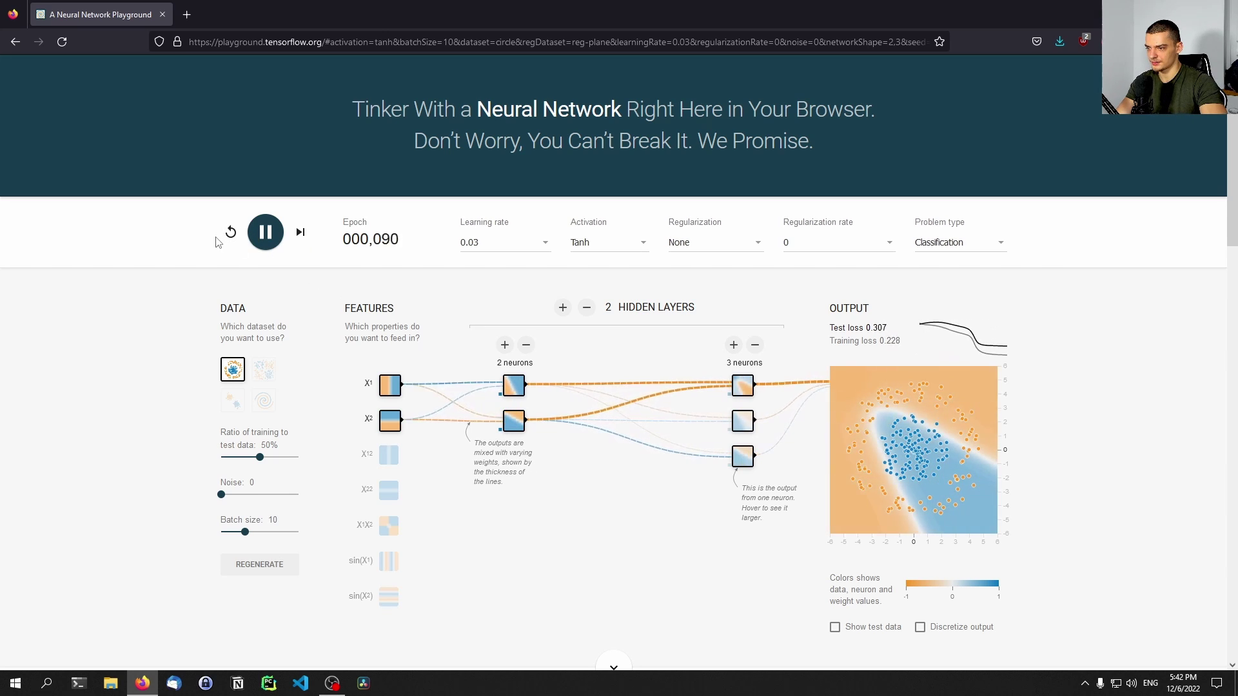
{"action": "left_click", "coordinate": [230, 232]}
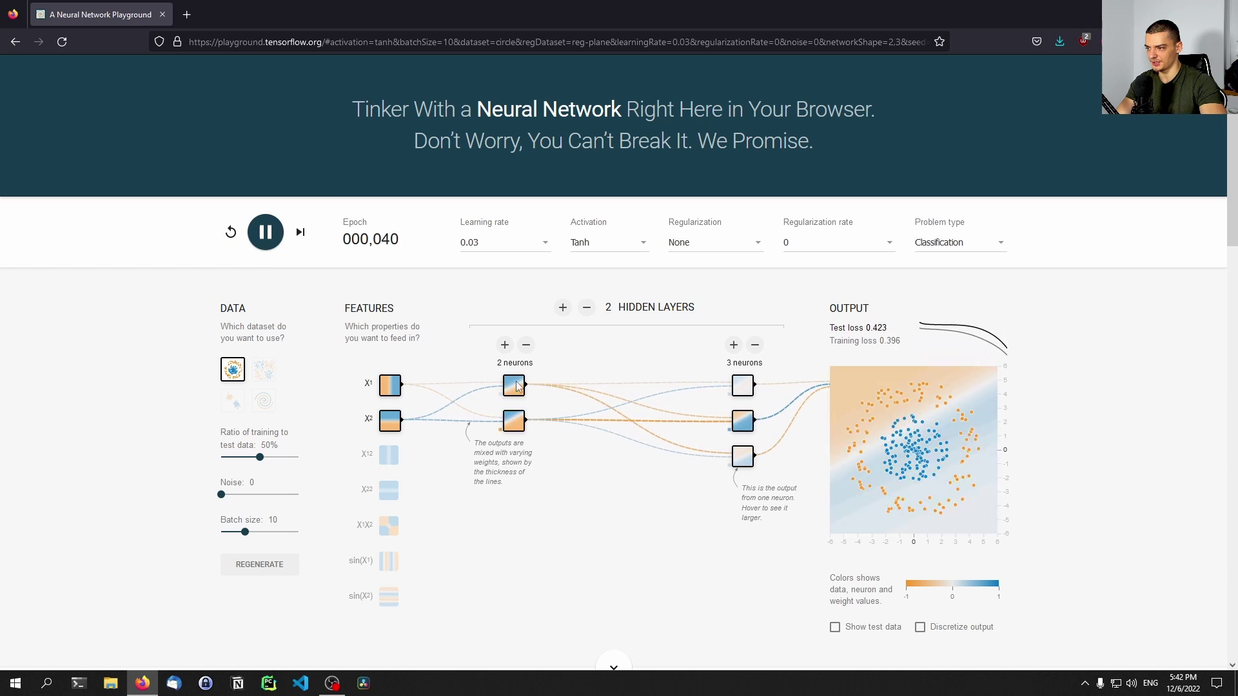
{"action": "left_click", "coordinate": [231, 232]}
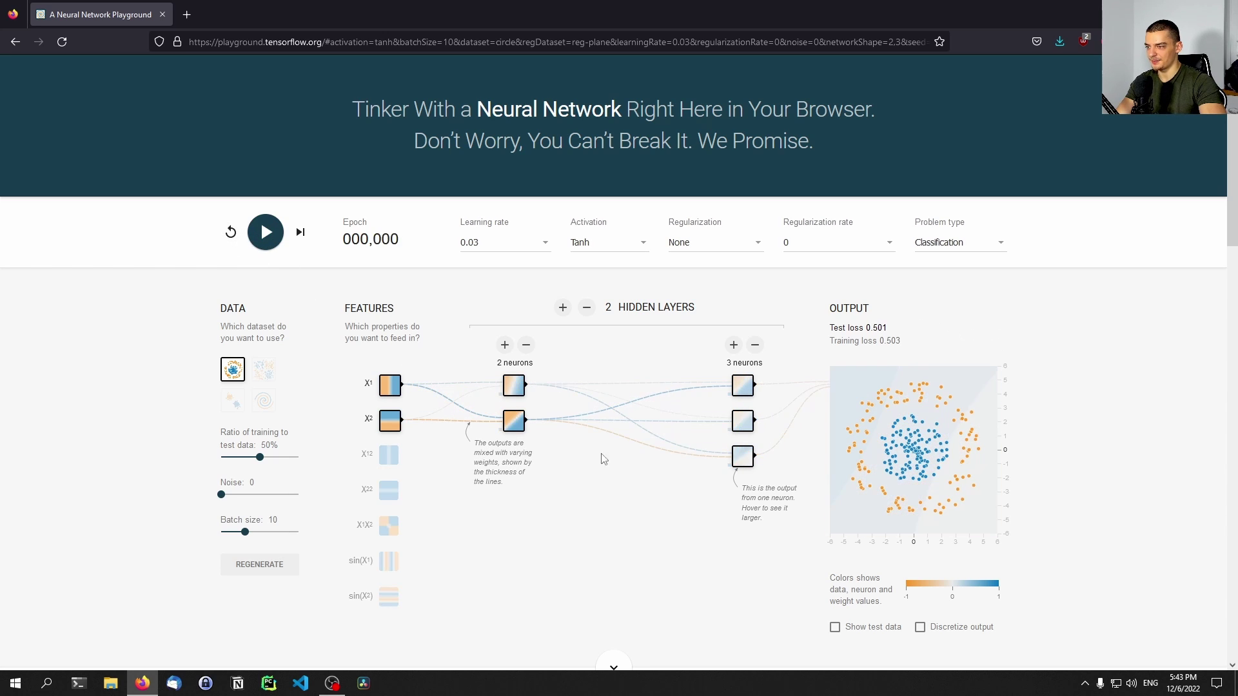
Step: Set the hidden layers to 3 and 2 neurons and train the network briefly
{"action": "left_click", "coordinate": [755, 345]}
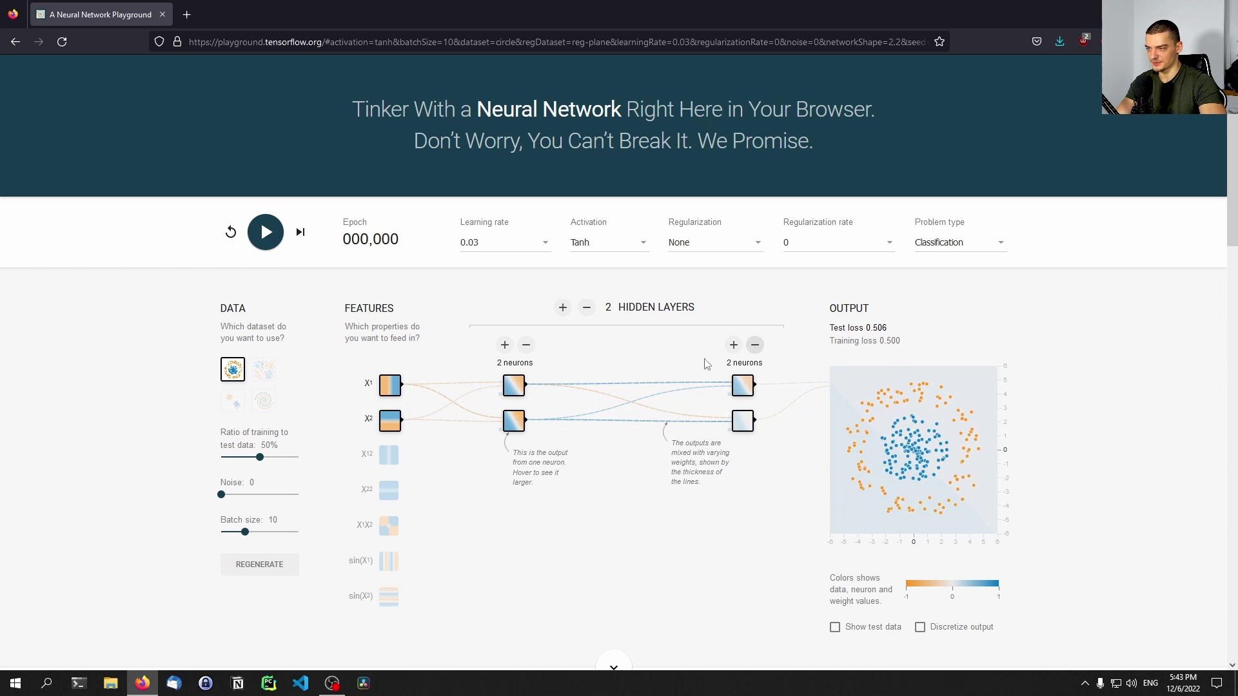
{"action": "left_click", "coordinate": [504, 346]}
{"action": "left_click", "coordinate": [259, 247]}
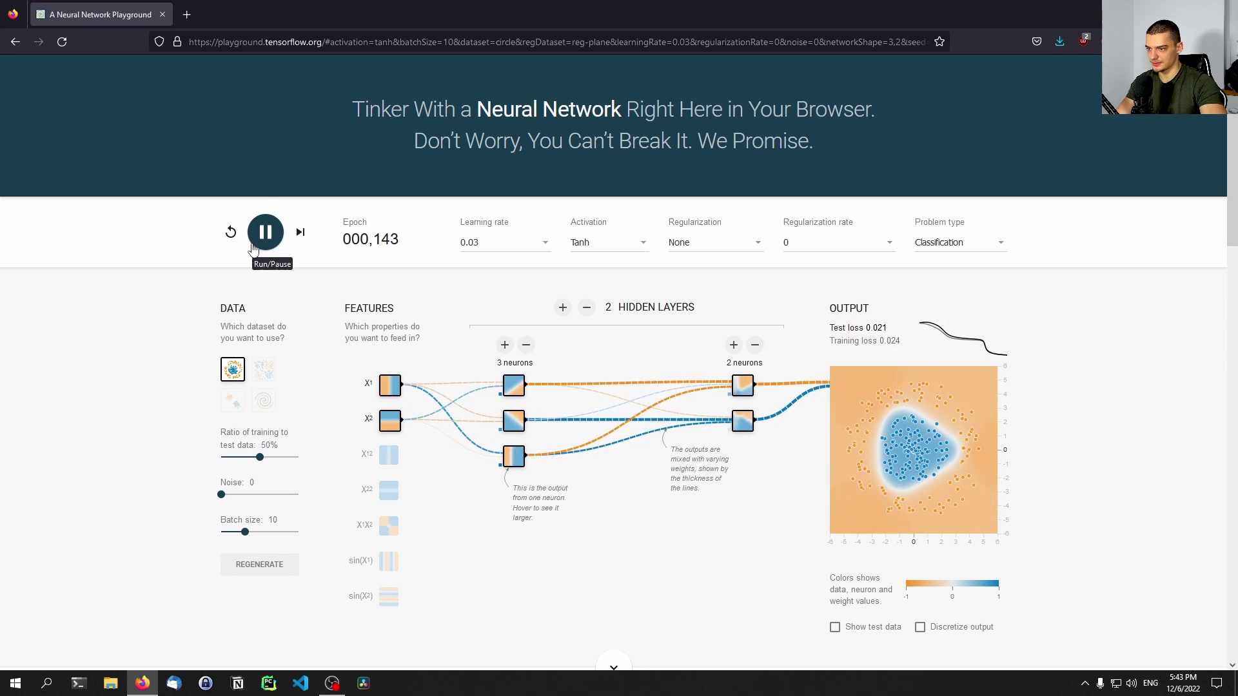
{"action": "left_click", "coordinate": [255, 246]}
{"action": "left_click", "coordinate": [231, 233]}
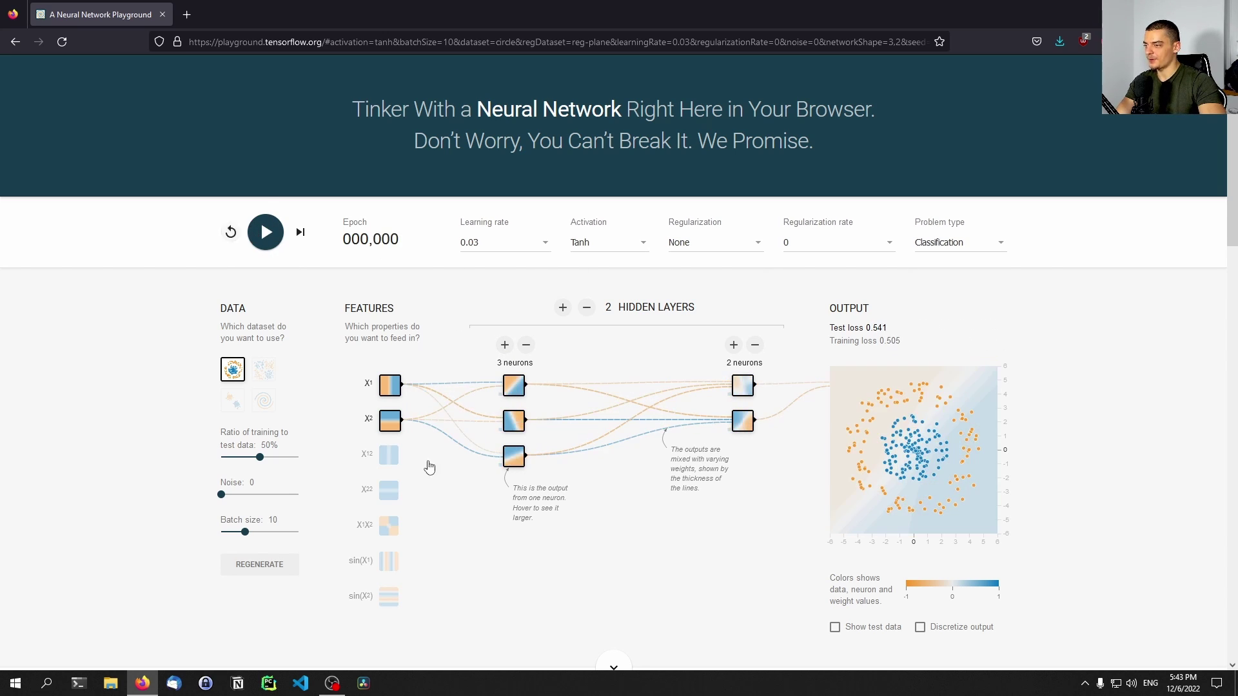
{"action": "scroll", "coordinate": [485, 538], "scroll_direction": "down", "scroll_amount": 2}
{"action": "scroll", "coordinate": [461, 425], "scroll_direction": "up", "scroll_amount": 2}
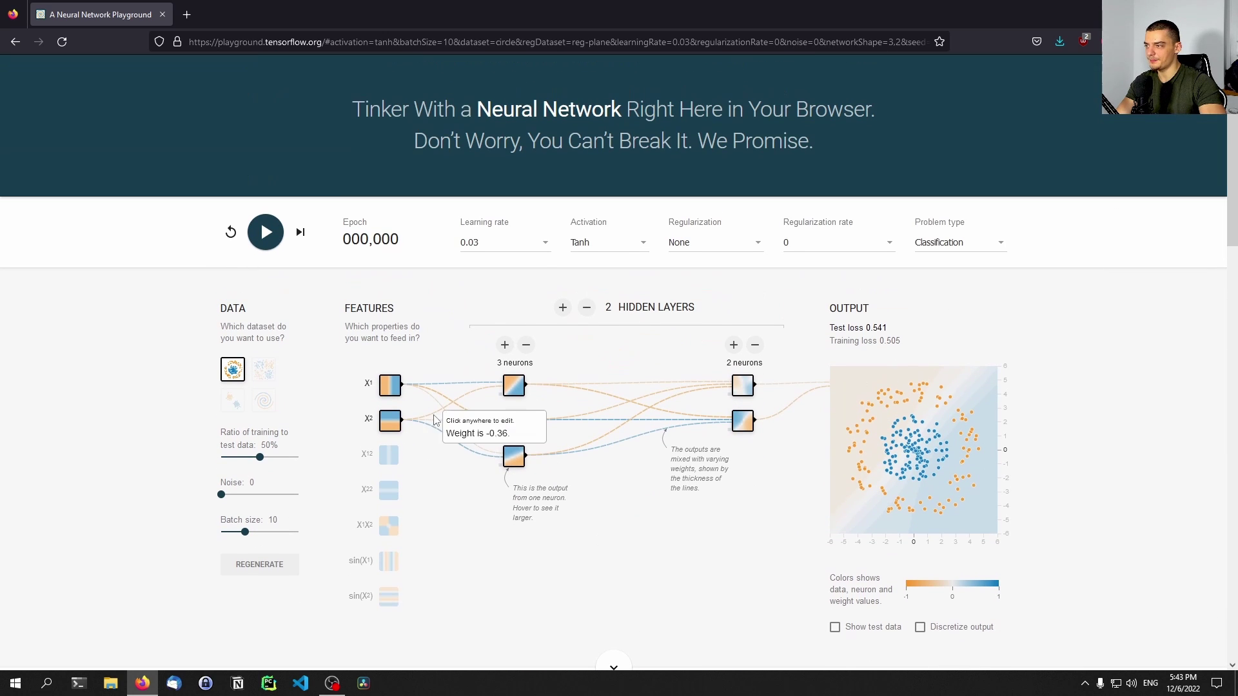
{"action": "left_click", "coordinate": [392, 422]}
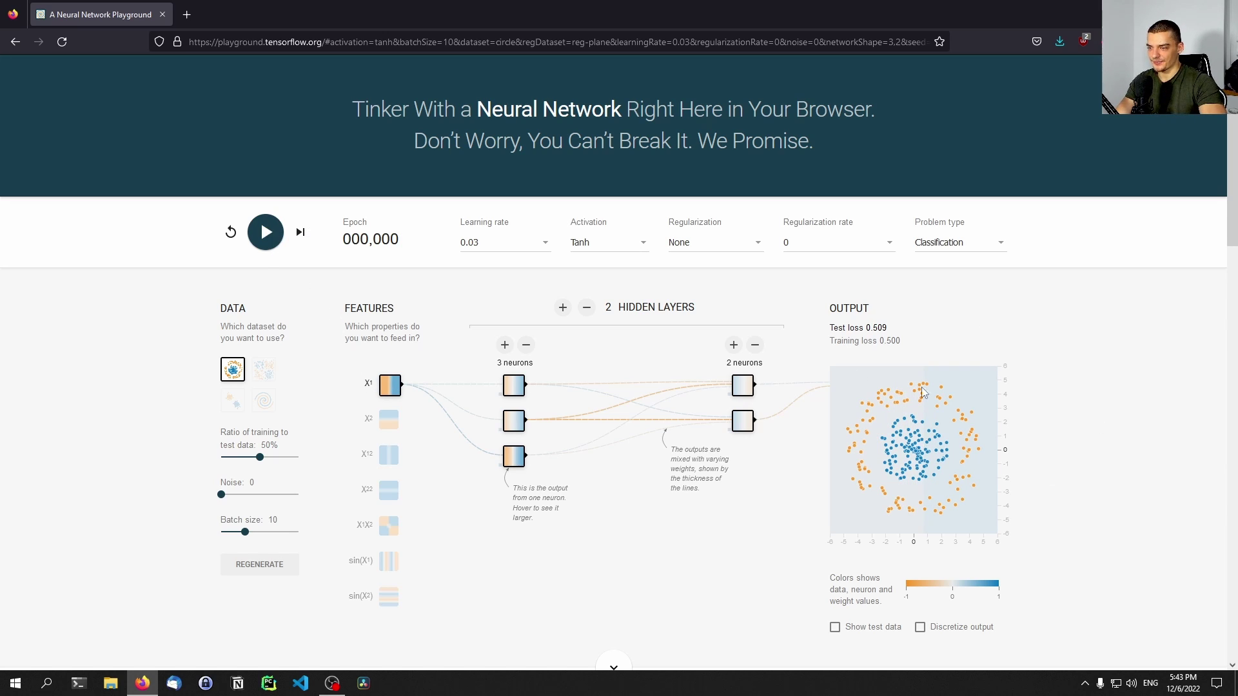
{"action": "left_click", "coordinate": [265, 231]}
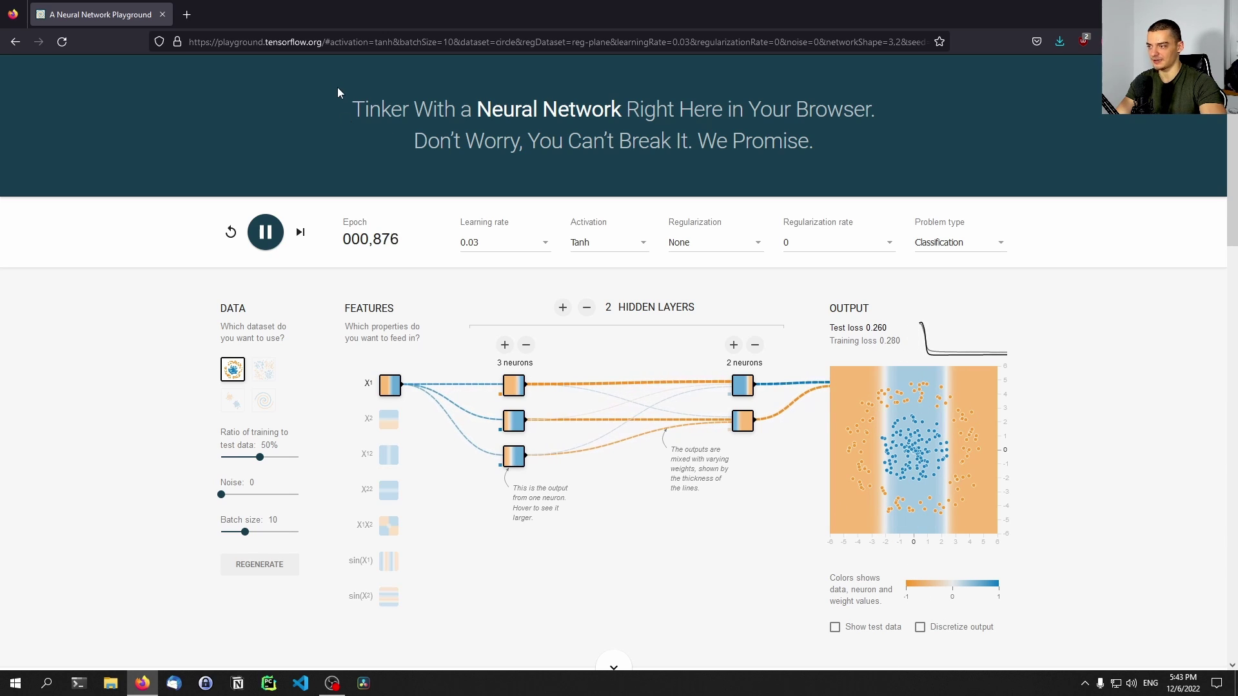
{"action": "left_click", "coordinate": [271, 232]}
{"action": "left_click", "coordinate": [390, 420]}
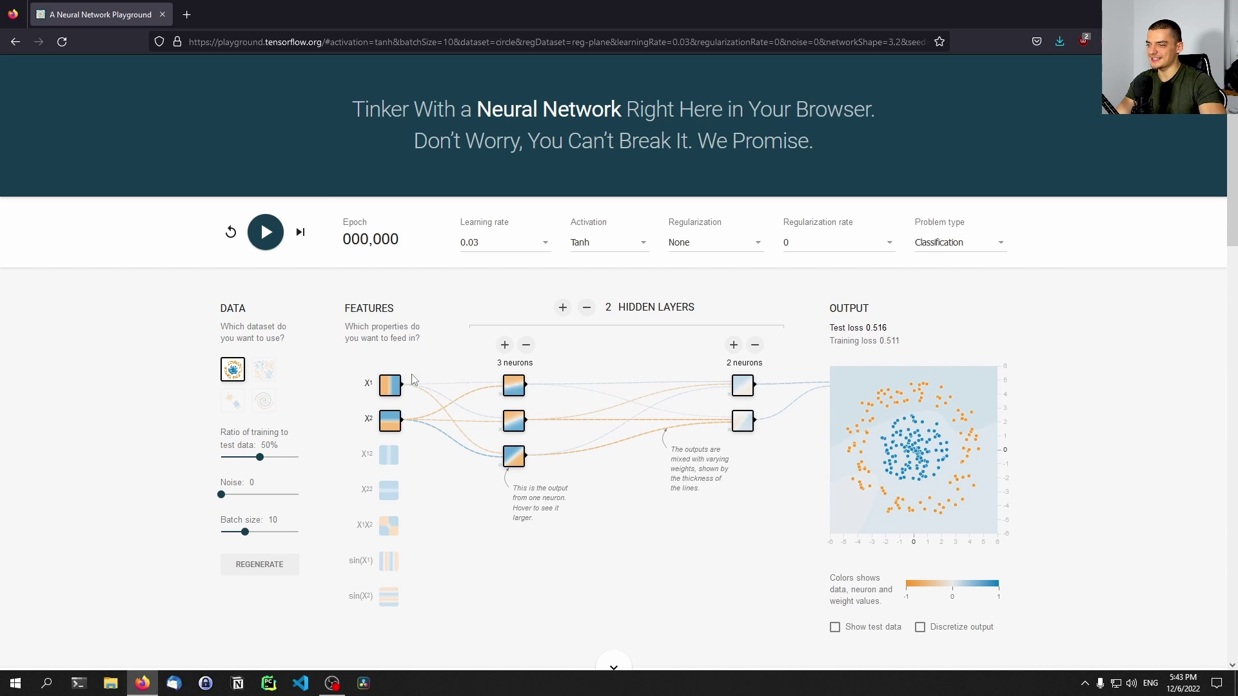
{"action": "left_click", "coordinate": [389, 419]}
{"action": "left_click", "coordinate": [389, 420]}
{"action": "left_click", "coordinate": [389, 420]}
{"action": "left_click", "coordinate": [390, 384]}
{"action": "left_click", "coordinate": [389, 560]}
{"action": "left_click", "coordinate": [390, 597]}
{"action": "left_click", "coordinate": [276, 234]}
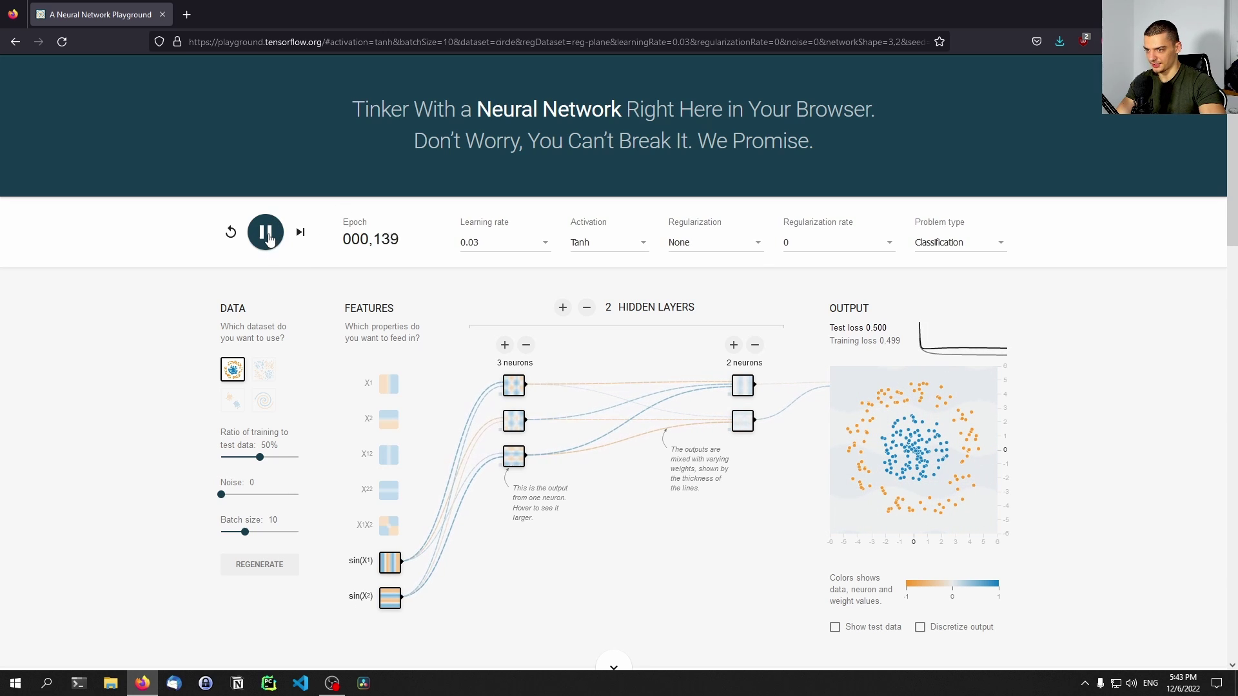
{"action": "left_click", "coordinate": [268, 235]}
{"action": "left_click", "coordinate": [389, 597]}
{"action": "left_click", "coordinate": [389, 561]}
{"action": "left_click", "coordinate": [389, 525]}
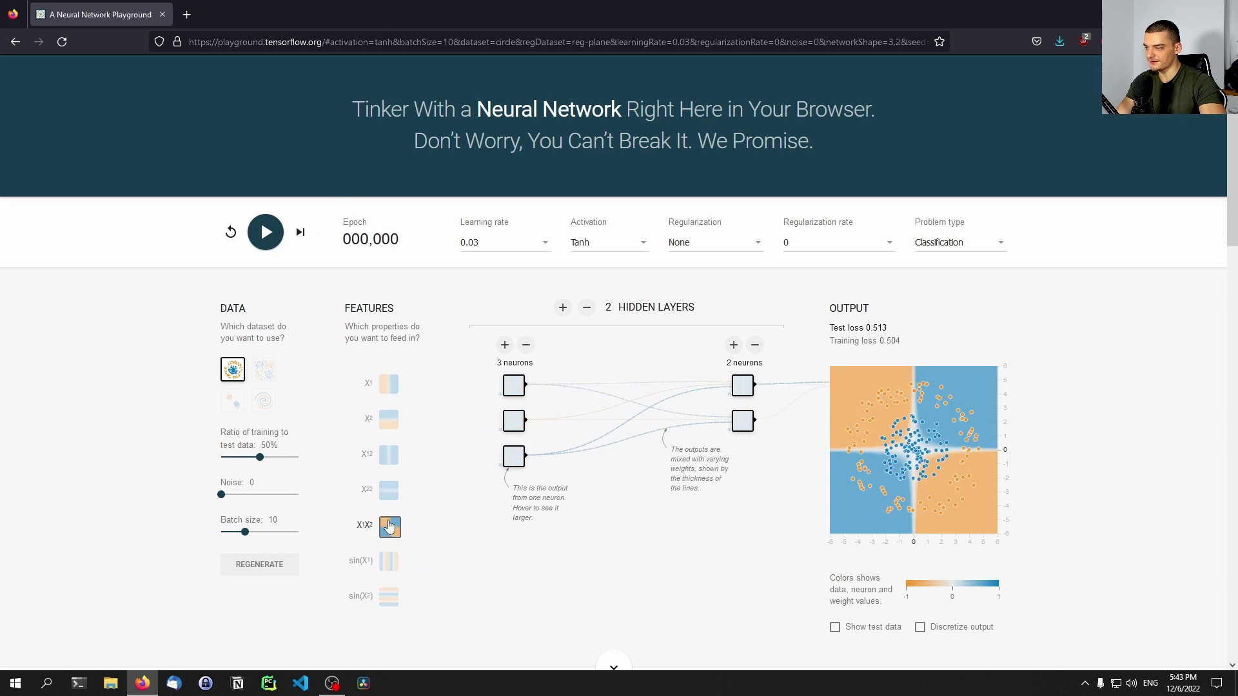
{"action": "left_click", "coordinate": [389, 525]}
{"action": "left_click", "coordinate": [389, 490]}
{"action": "left_click", "coordinate": [389, 455]}
{"action": "left_click", "coordinate": [273, 248]}
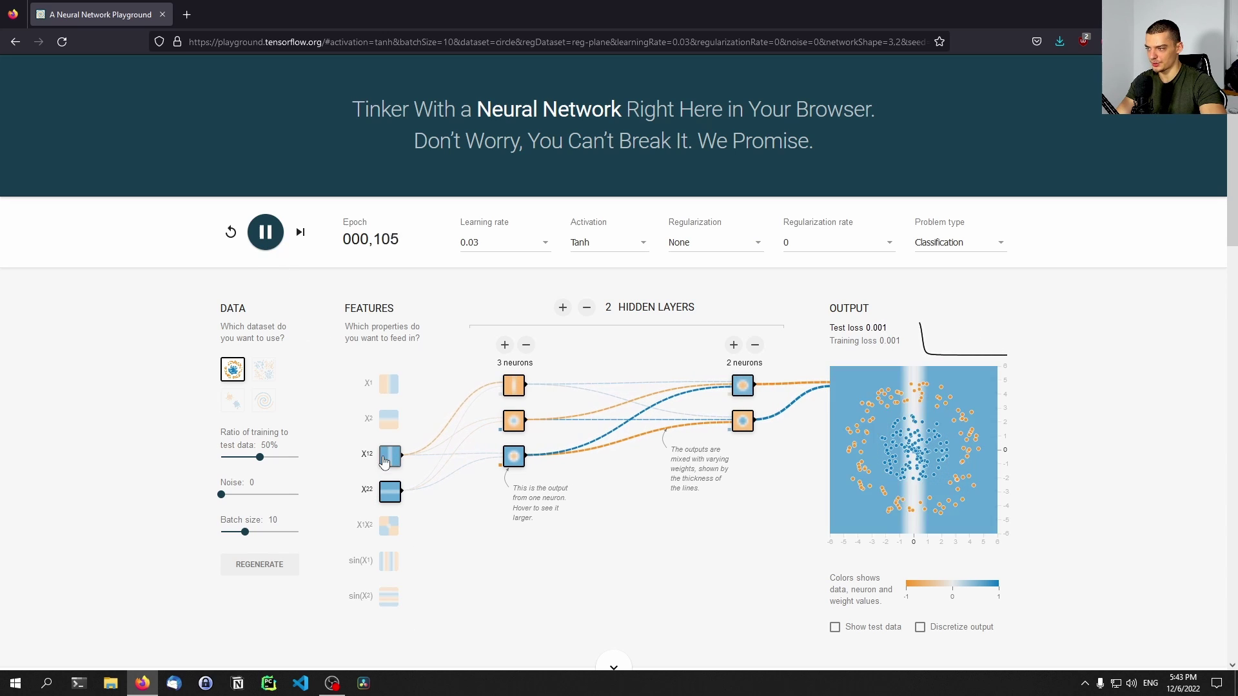
{"action": "mouse_move", "coordinate": [388, 488]}
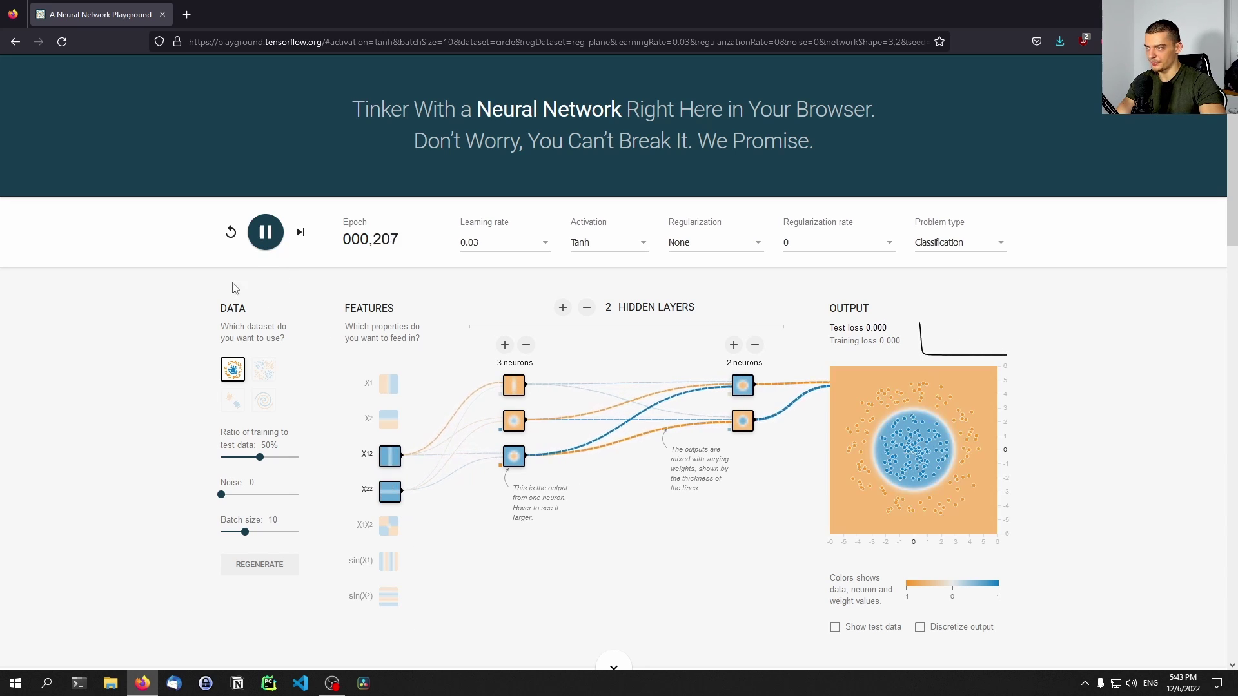
{"action": "left_click", "coordinate": [270, 246]}
{"action": "left_click", "coordinate": [388, 490]}
{"action": "left_click", "coordinate": [389, 456]}
{"action": "left_click", "coordinate": [390, 384]}
{"action": "left_click", "coordinate": [389, 419]}
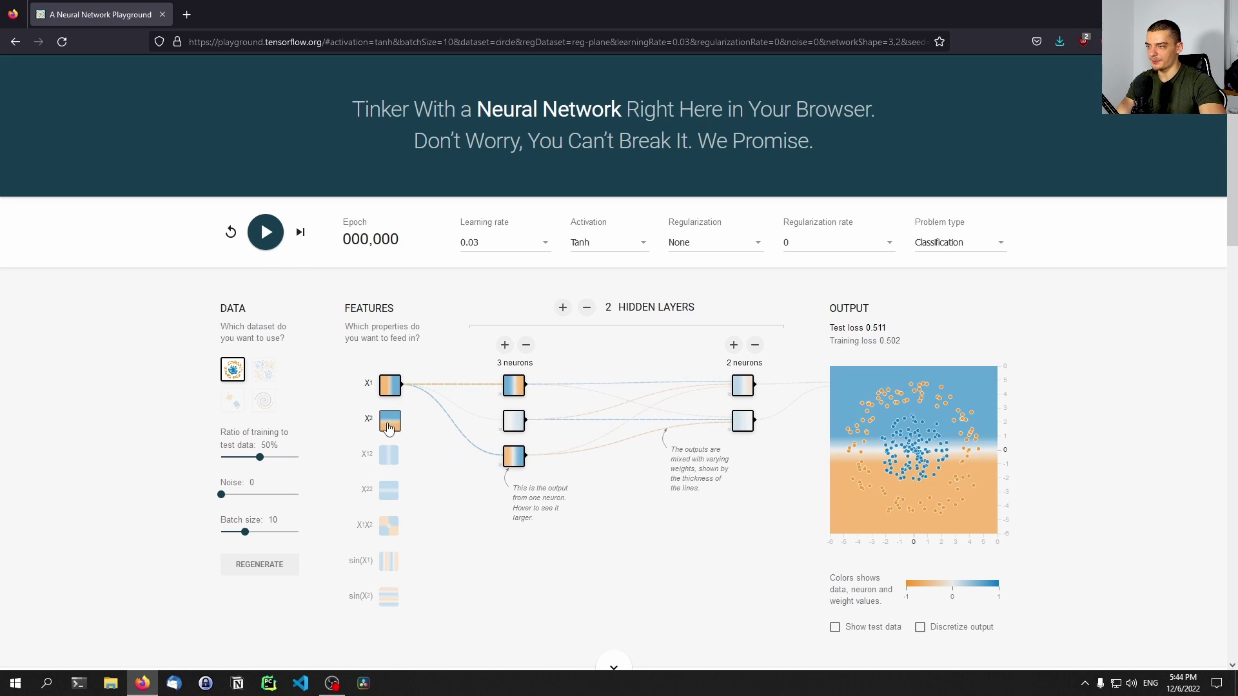
Step: Set the learning rate to 10, retrain from fresh weights several times, then reset
{"action": "left_click", "coordinate": [472, 238]}
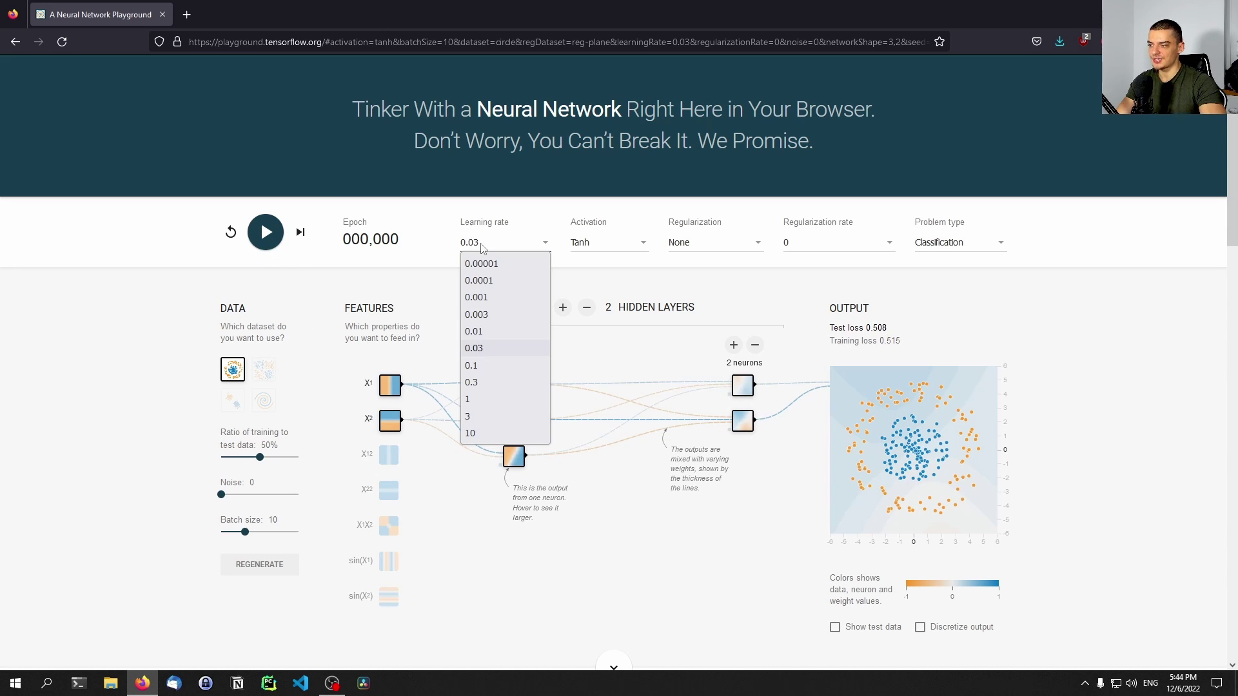
{"action": "left_click", "coordinate": [470, 433]}
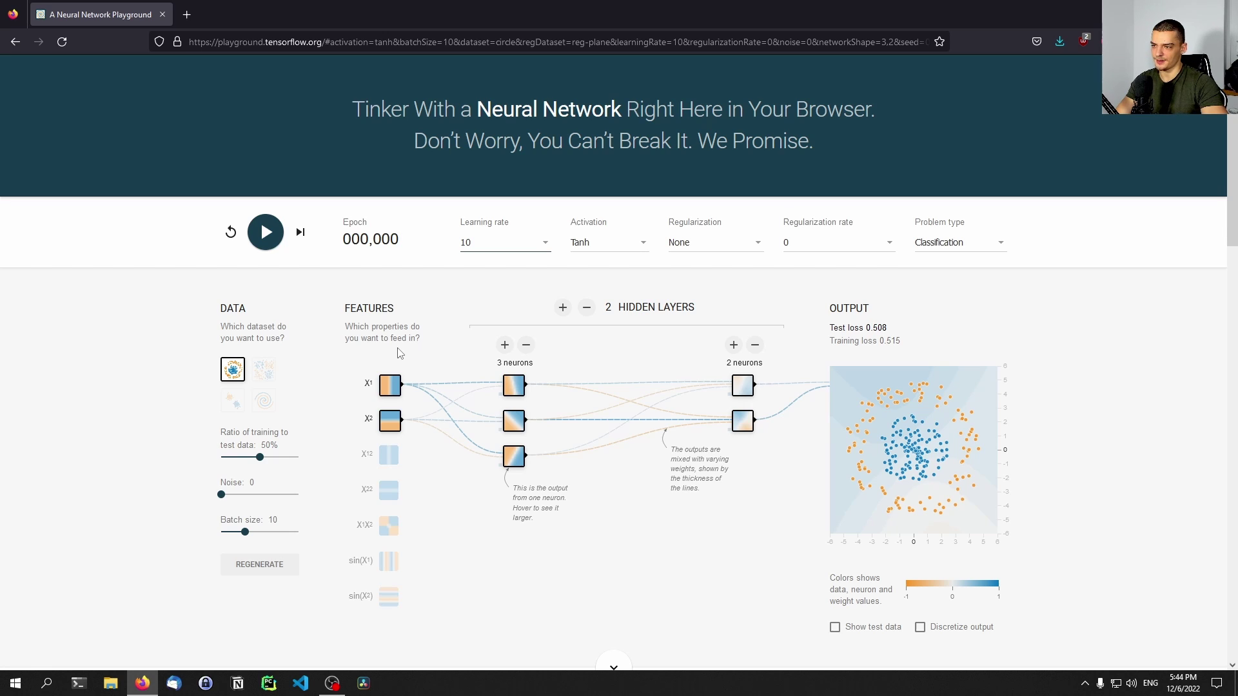
{"action": "left_click", "coordinate": [273, 243]}
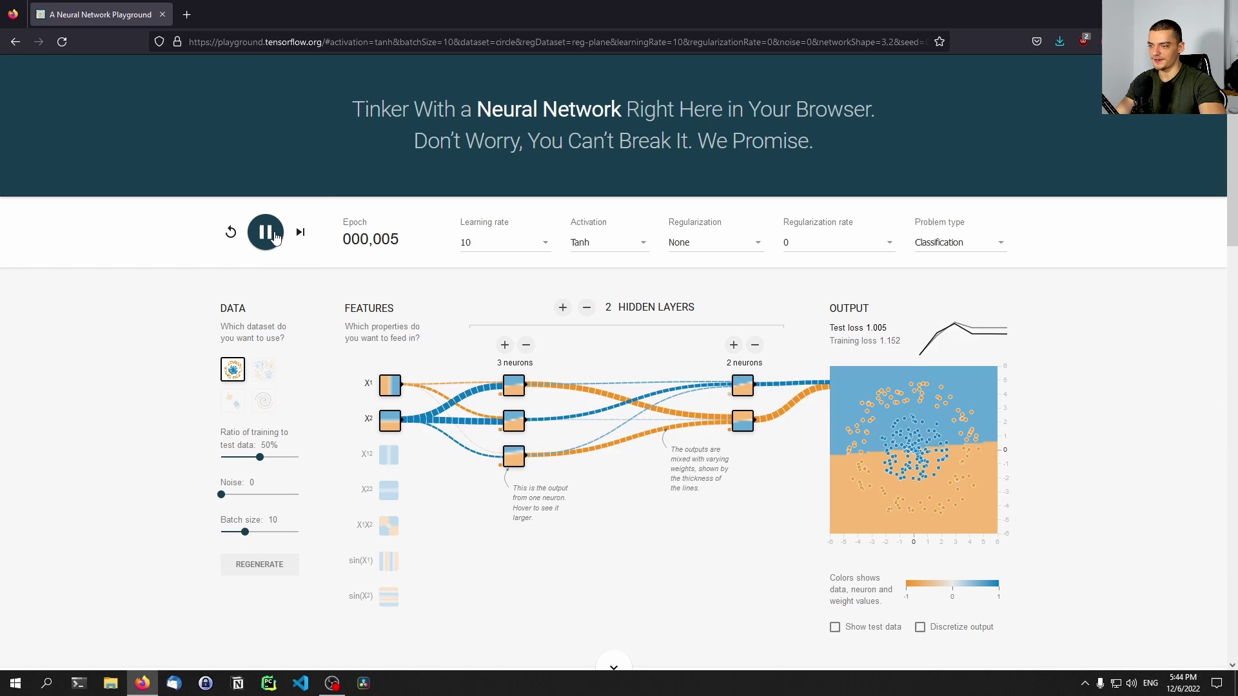
{"action": "left_click", "coordinate": [230, 233]}
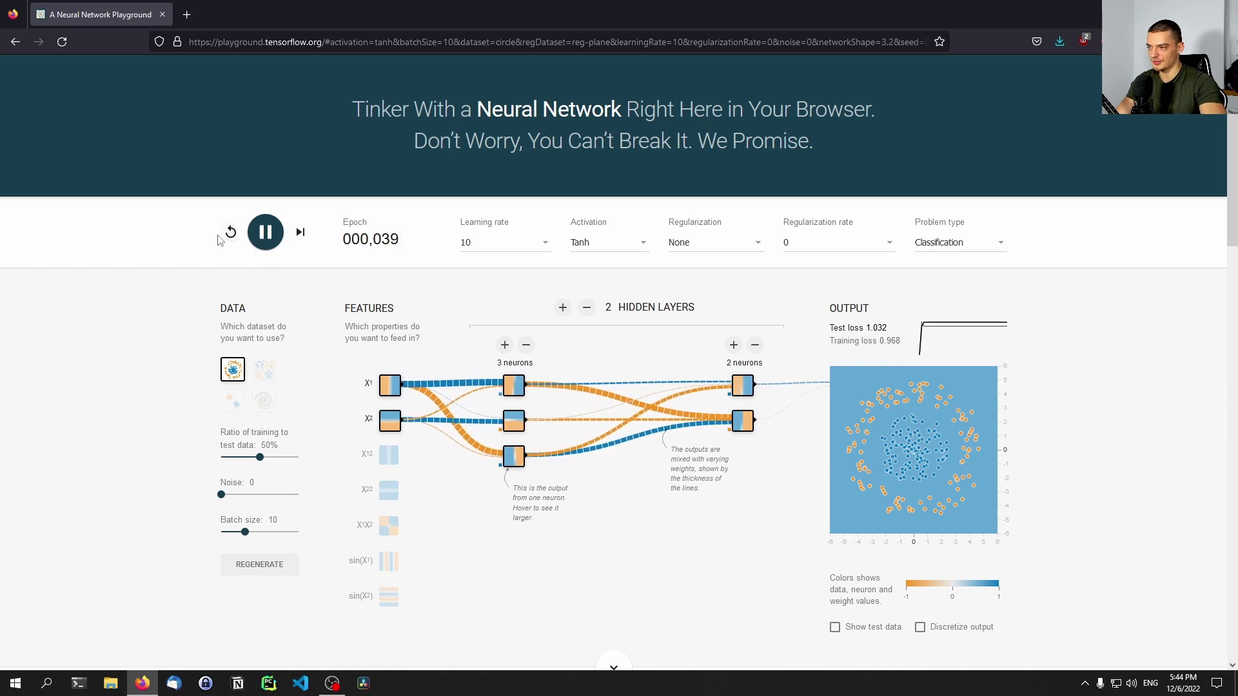
{"action": "left_click", "coordinate": [231, 232]}
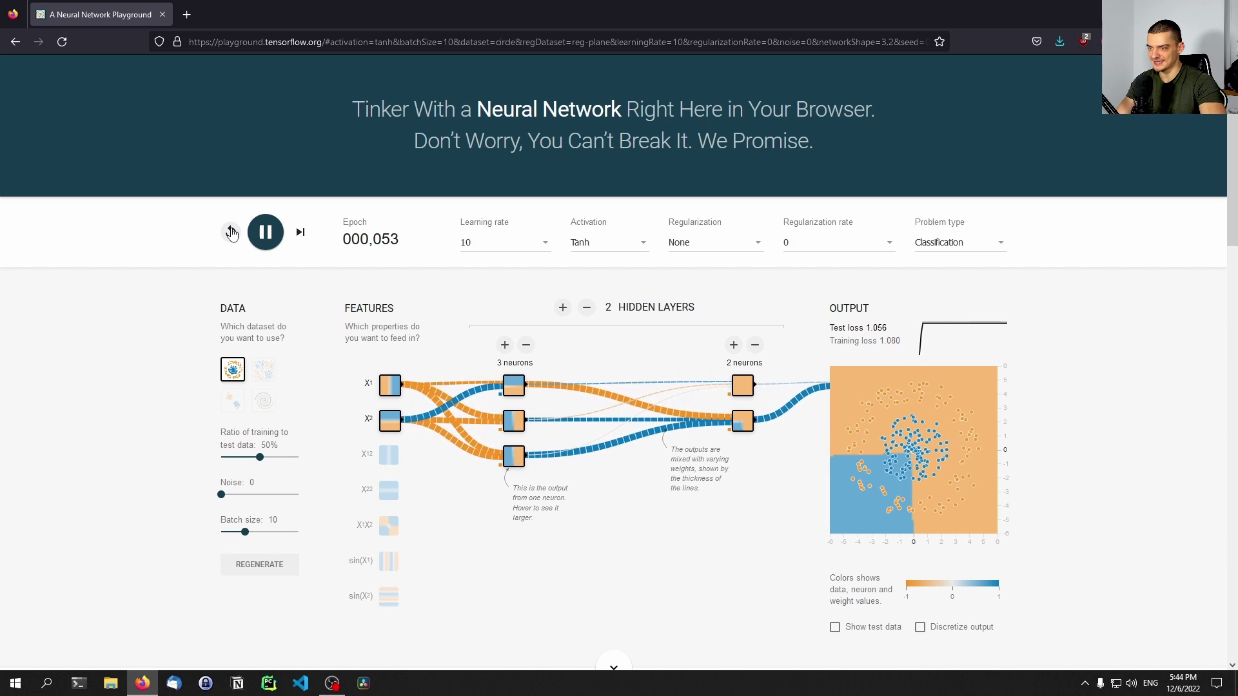
{"action": "left_click", "coordinate": [231, 233]}
{"action": "left_click", "coordinate": [231, 232]}
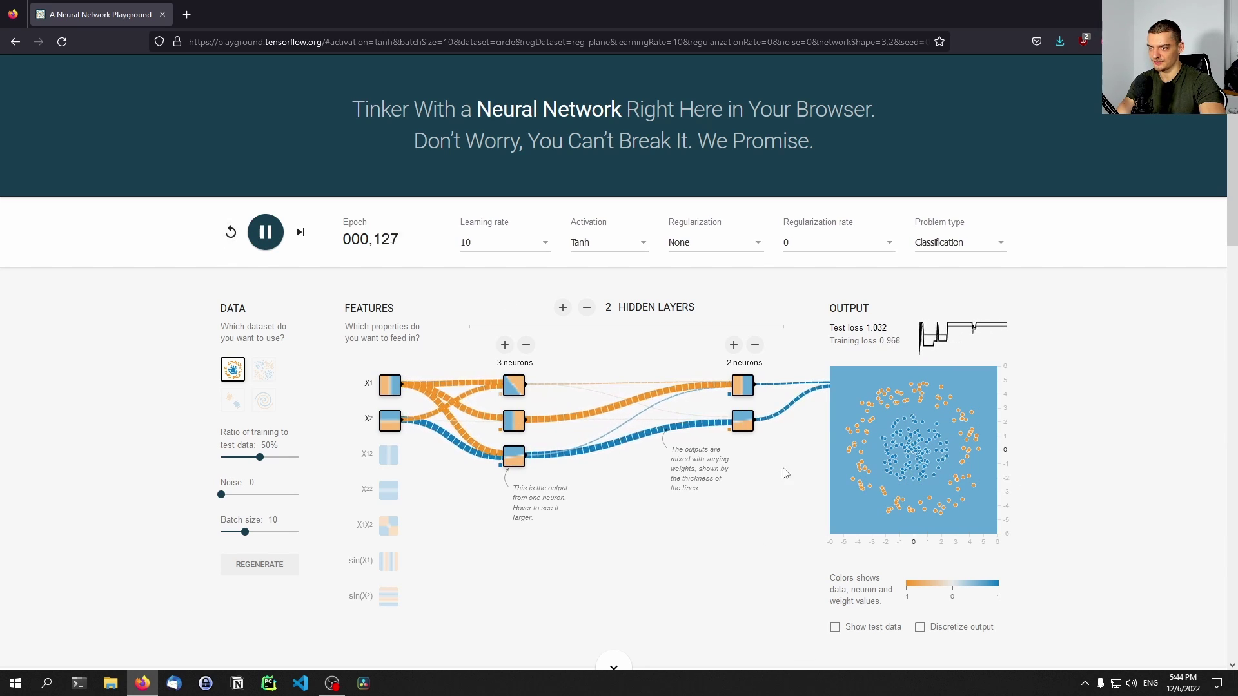
{"action": "left_click", "coordinate": [234, 235]}
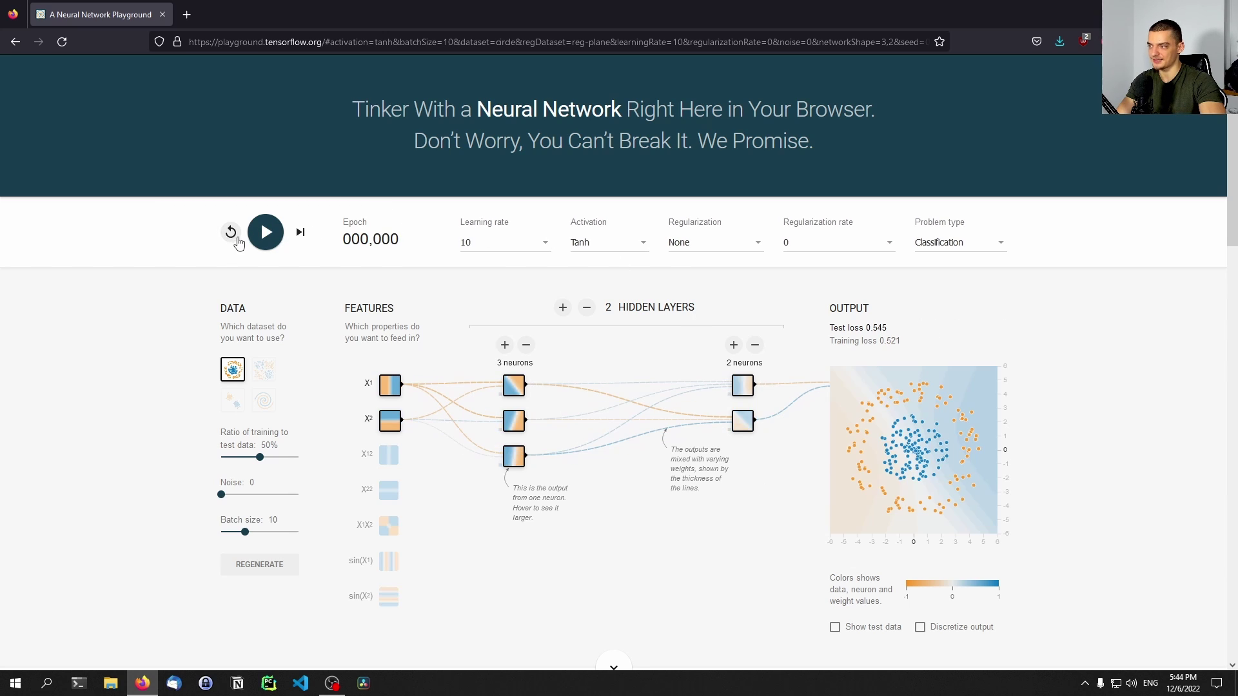
Step: Set the learning rate to 0.00001 and train, watching the loss stay near 0.54
{"action": "left_click", "coordinate": [496, 249]}
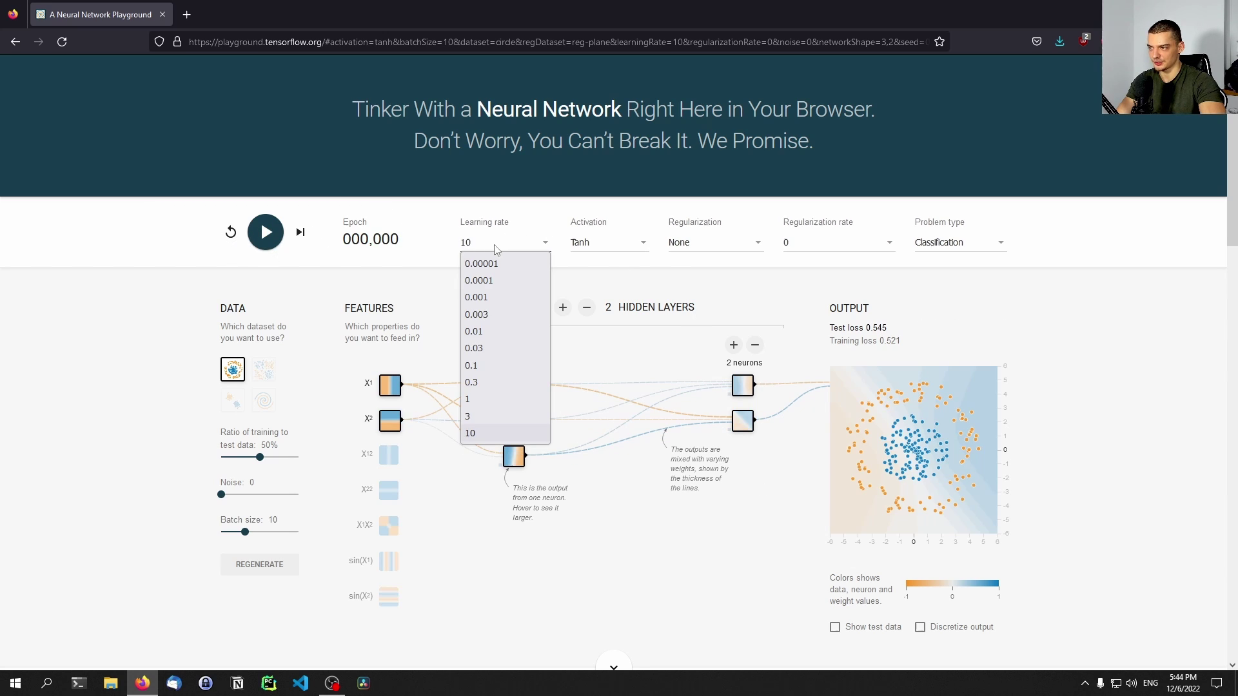
{"action": "left_click", "coordinate": [473, 271]}
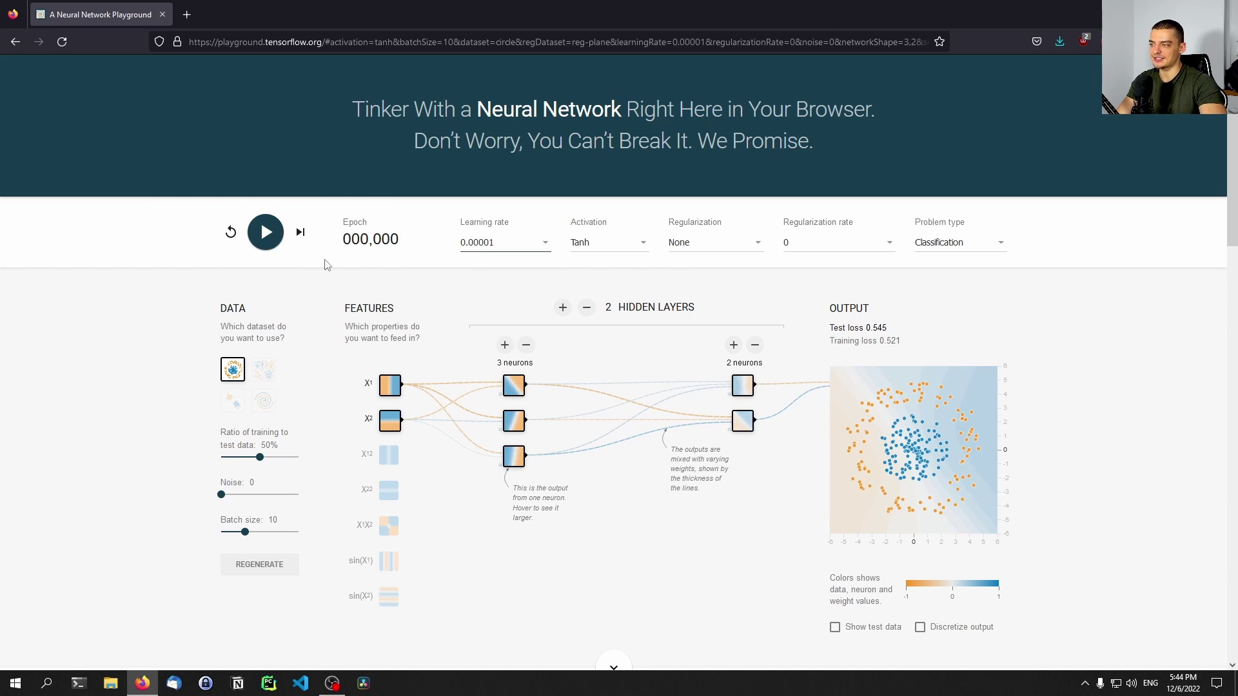
{"action": "left_click", "coordinate": [263, 239]}
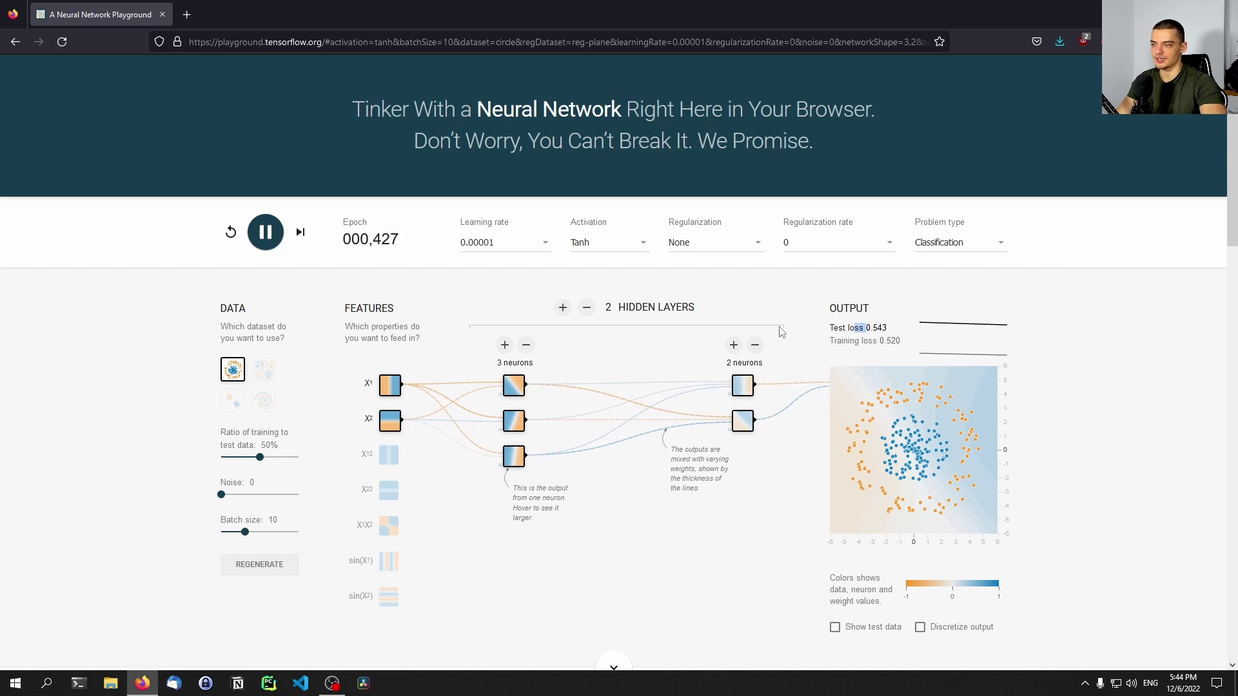
{"action": "left_click", "coordinate": [266, 240]}
Step: Reset the network, set the learning rate to 0.03 and train briefly
{"action": "left_click", "coordinate": [230, 233]}
{"action": "left_click", "coordinate": [500, 244]}
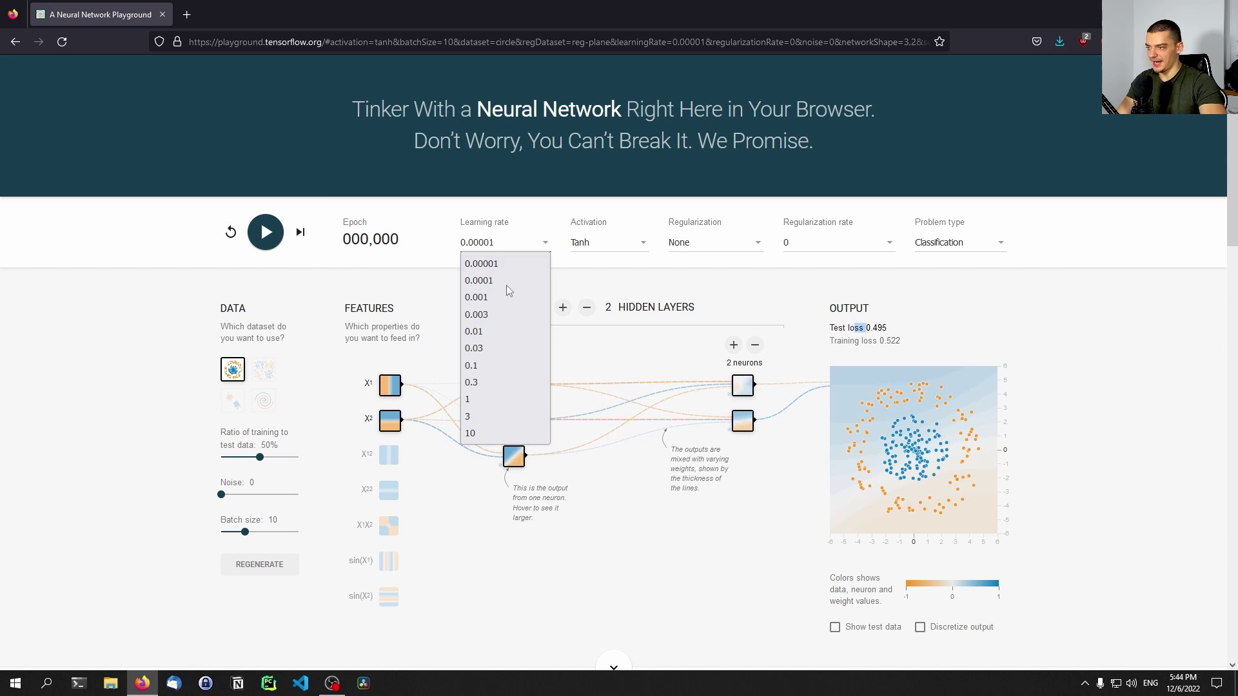
{"action": "left_click", "coordinate": [475, 348]}
{"action": "left_click", "coordinate": [500, 247]}
{"action": "left_click", "coordinate": [445, 239]}
{"action": "left_click", "coordinate": [265, 232]}
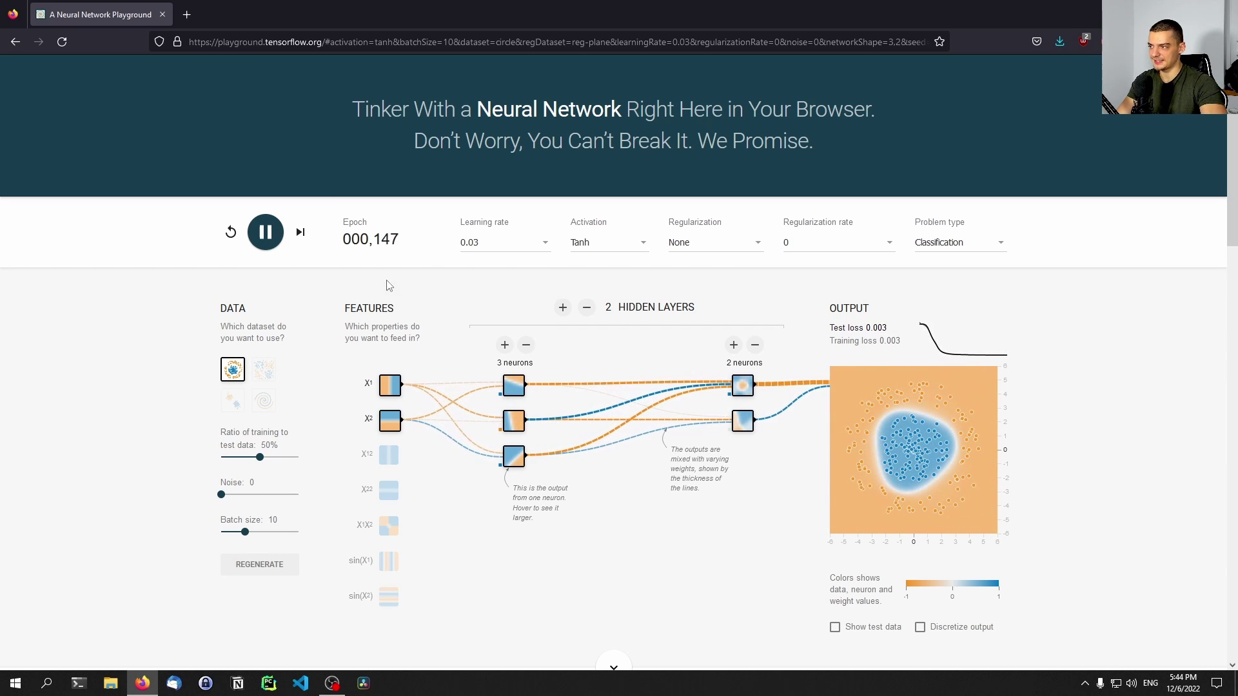
{"action": "left_click", "coordinate": [265, 232]}
Step: Switch the learning rate to 1 and train fresh weights up to epoch 450
{"action": "left_click", "coordinate": [504, 243]}
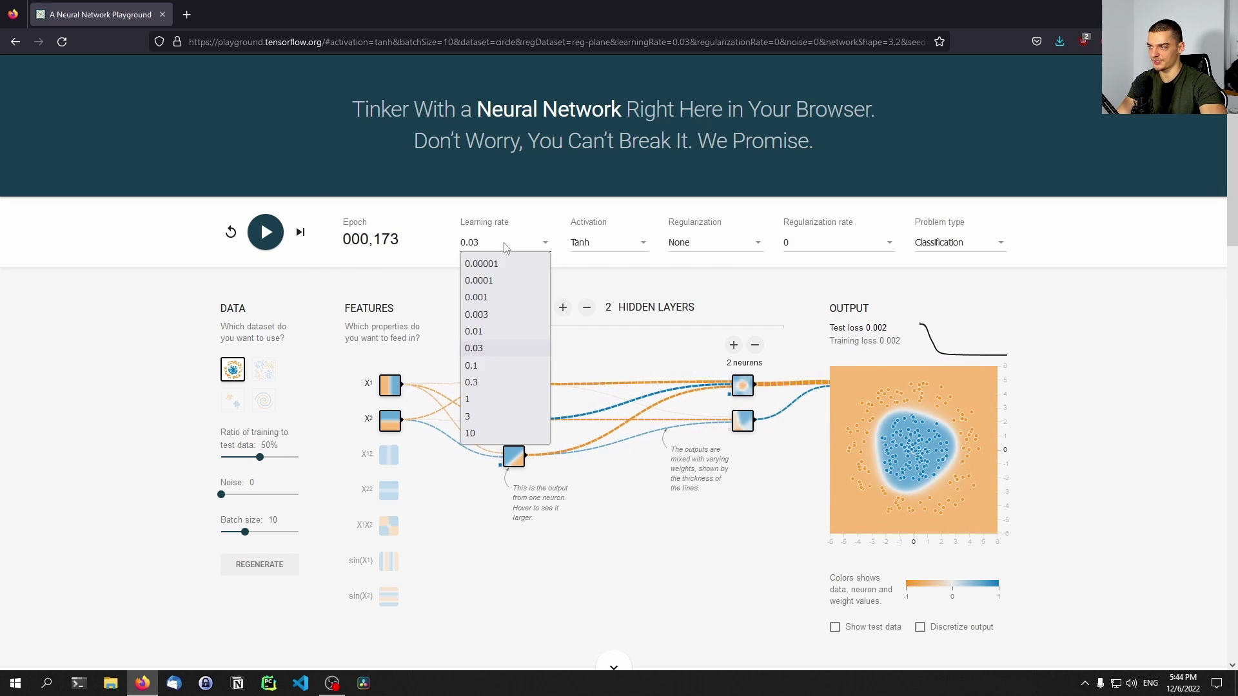
{"action": "left_click", "coordinate": [478, 399]}
{"action": "left_click", "coordinate": [231, 233]}
{"action": "left_click", "coordinate": [265, 232]}
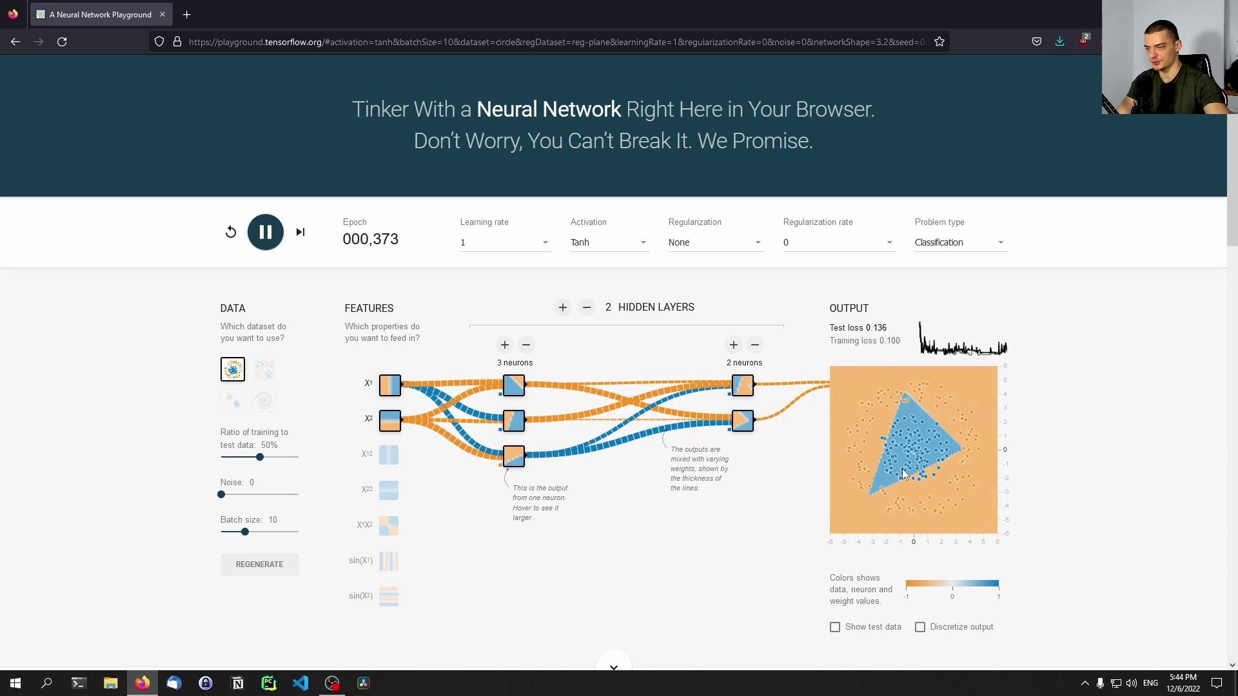
{"action": "left_click", "coordinate": [252, 231]}
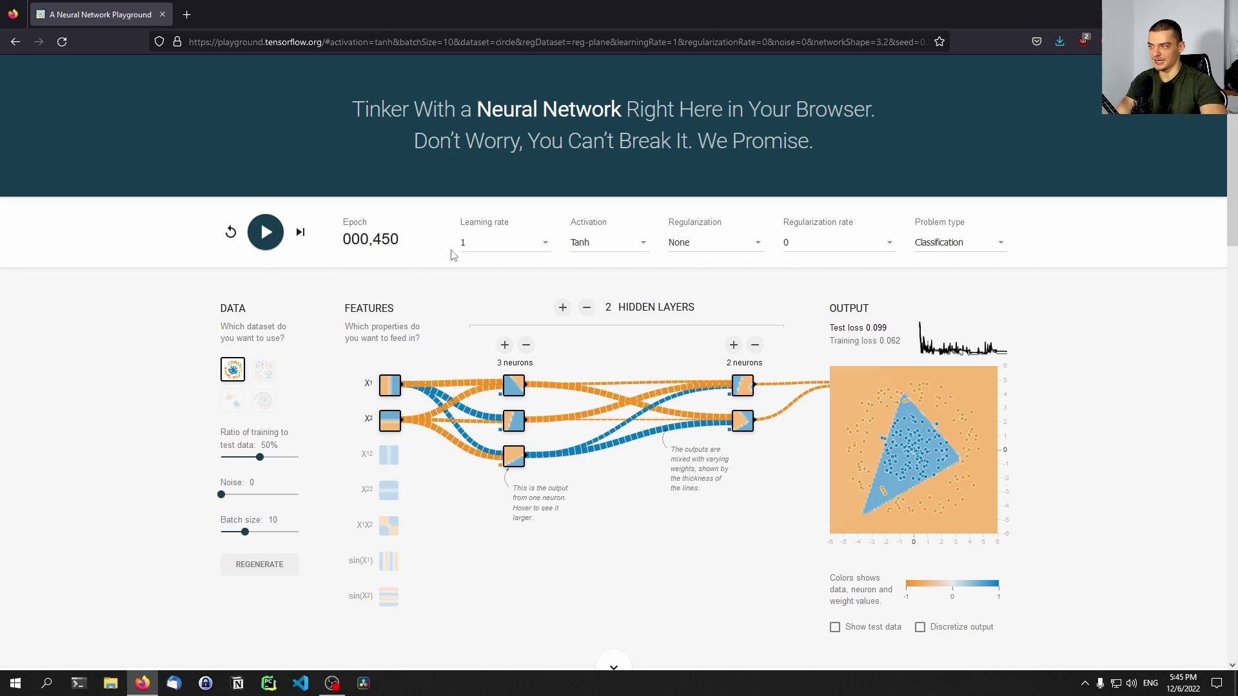
Step: Return the learning rate to 0.03 and retrain from scratch, pausing at epoch 39
{"action": "left_click", "coordinate": [475, 244]}
{"action": "left_click", "coordinate": [475, 348]}
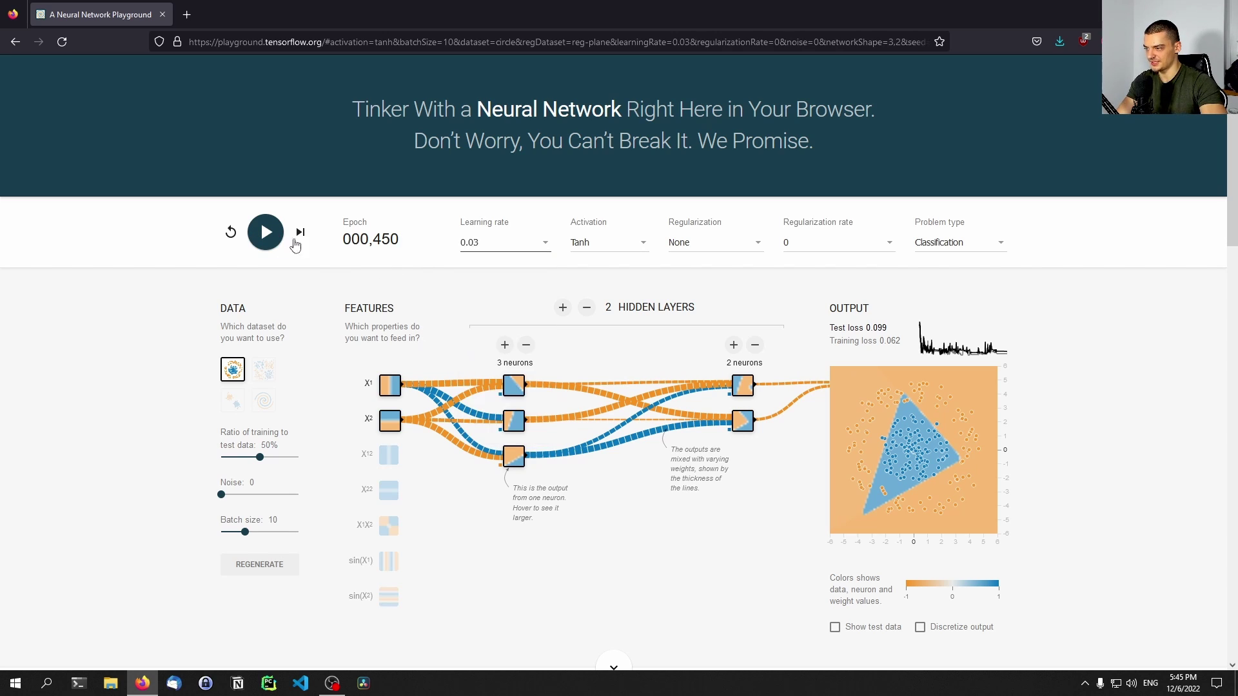
{"action": "left_click", "coordinate": [266, 232]}
{"action": "left_click", "coordinate": [230, 231]}
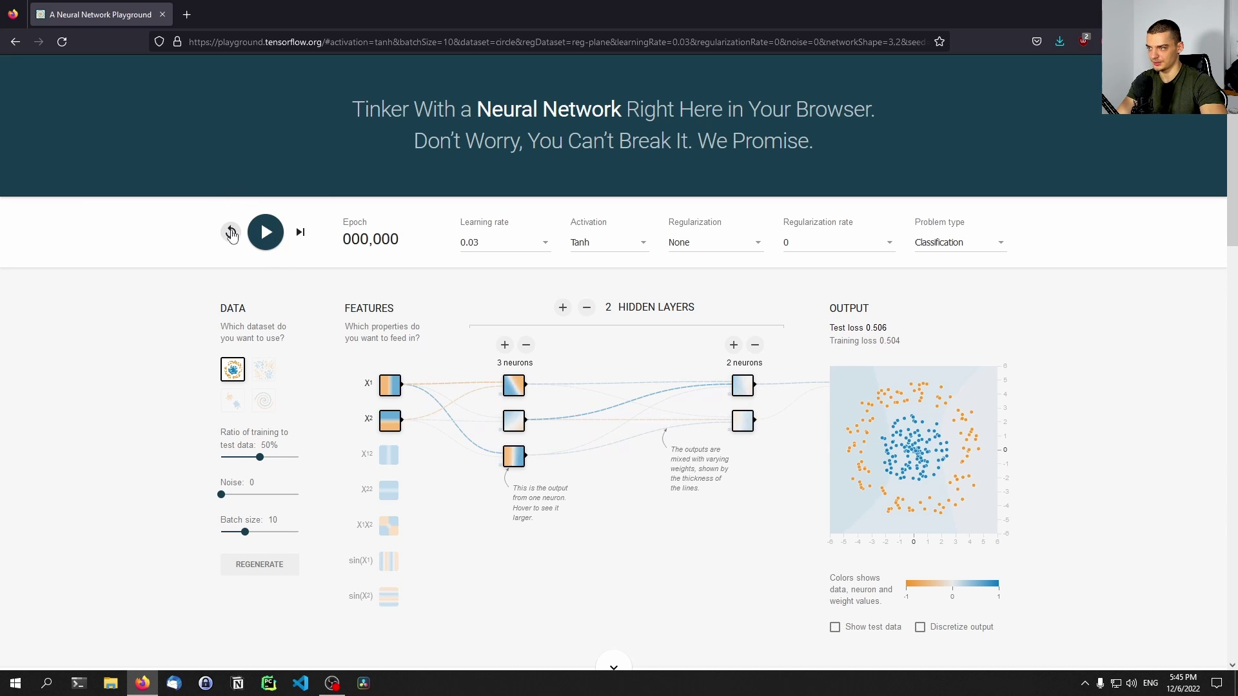
{"action": "left_click", "coordinate": [264, 231]}
{"action": "left_click", "coordinate": [230, 231]}
{"action": "left_click", "coordinate": [265, 232]}
{"action": "left_click", "coordinate": [230, 230]}
{"action": "left_click", "coordinate": [265, 232]}
{"action": "left_click", "coordinate": [260, 242]}
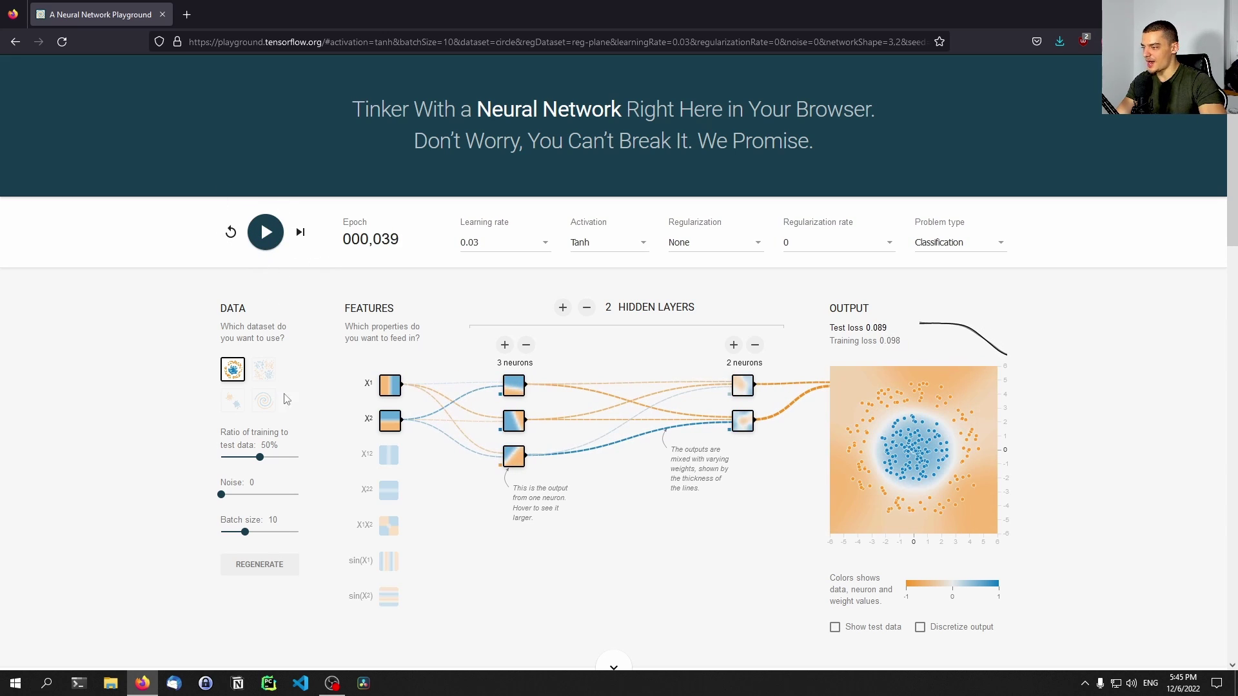
Step: Reset the weights, raise the noise to 50 and retrain on the noisier circles
{"action": "left_click", "coordinate": [230, 233]}
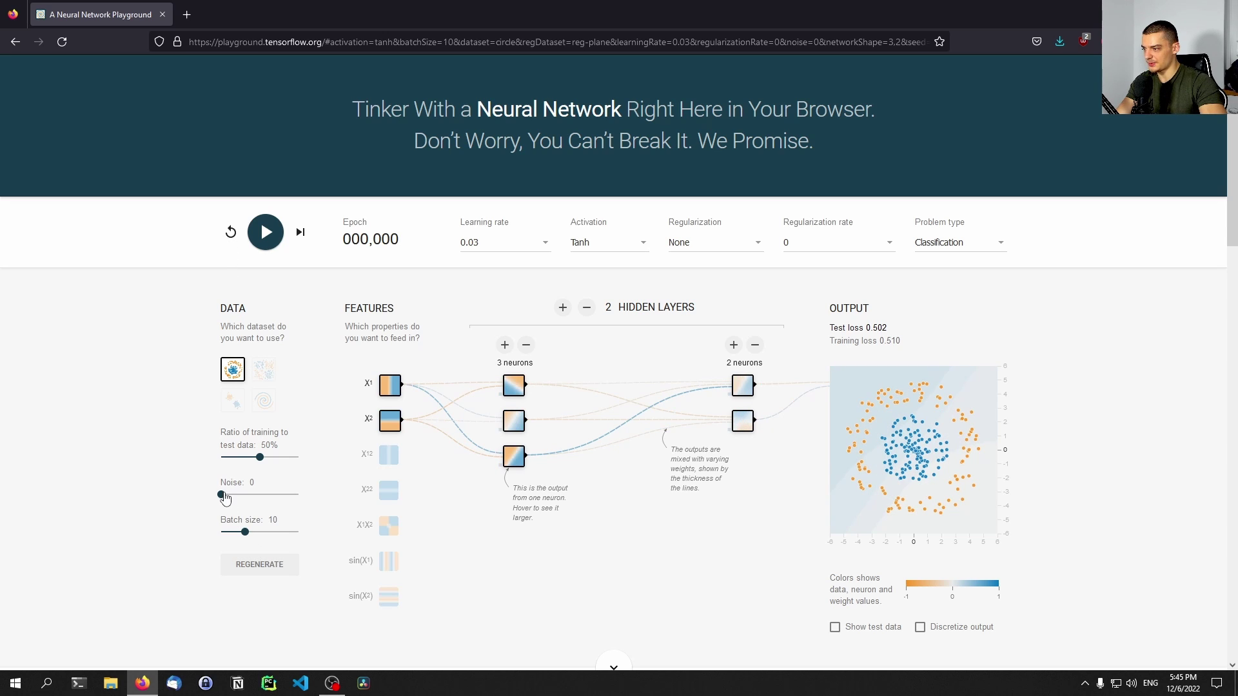
{"action": "left_click_drag", "start_coordinate": [226, 498], "coordinate": [335, 500]}
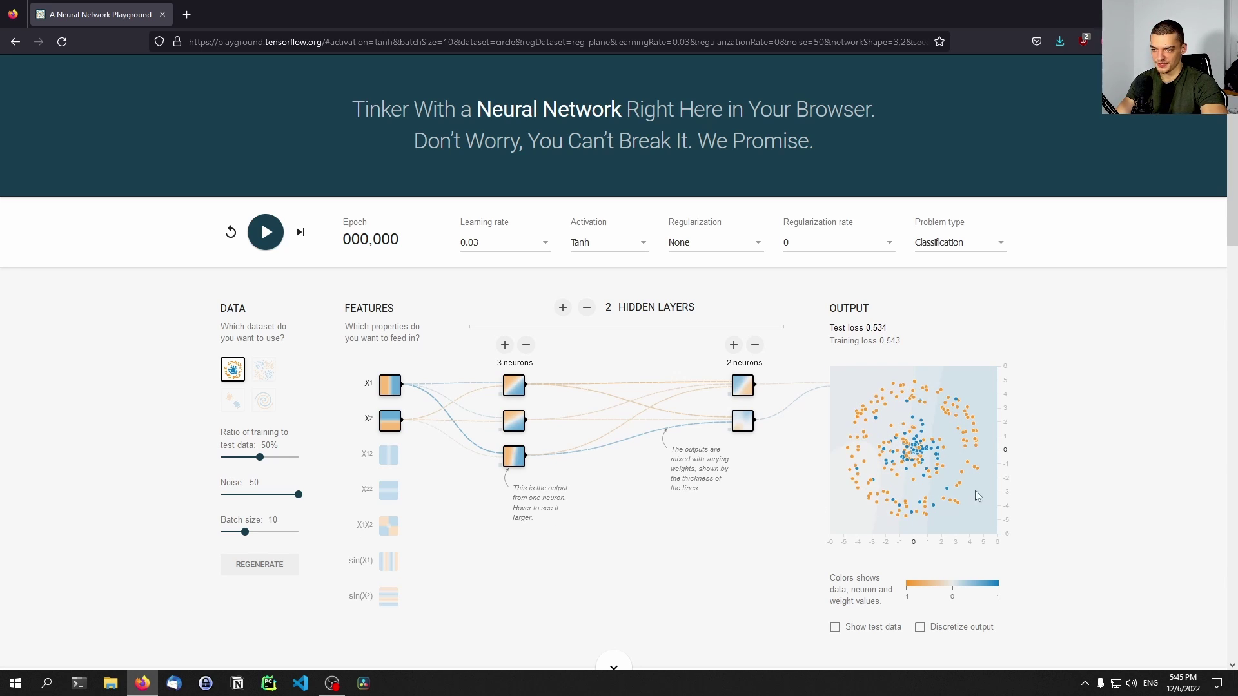
{"action": "left_click", "coordinate": [267, 232]}
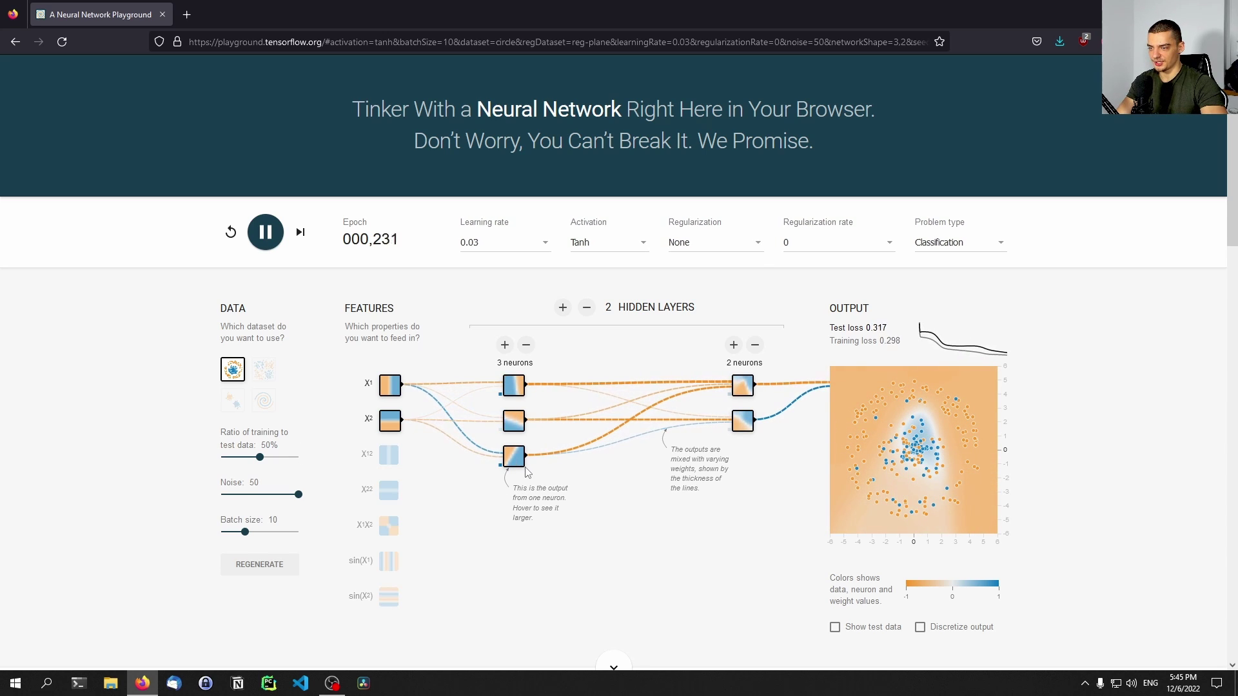
Step: Reset and grow the network to hidden layers of 6, 6 and 2, then train briefly
{"action": "left_click", "coordinate": [252, 229]}
{"action": "left_click", "coordinate": [230, 232]}
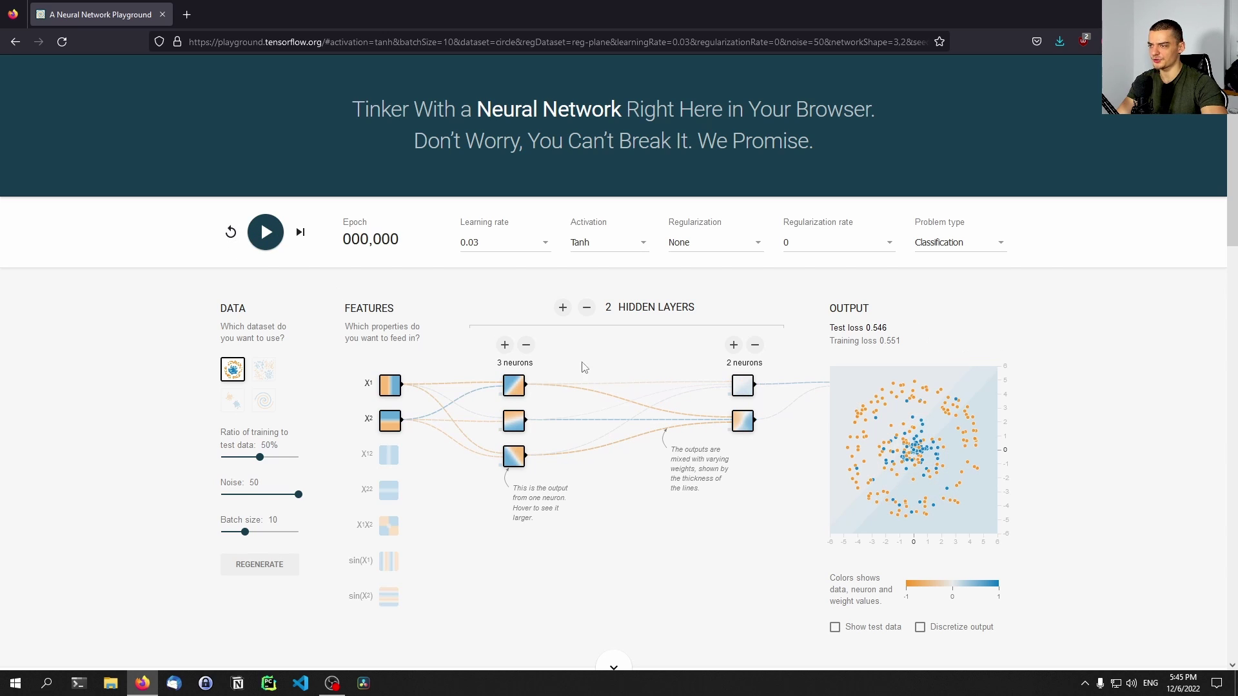
{"action": "left_click", "coordinate": [505, 345]}
{"action": "left_click", "coordinate": [505, 345]}
{"action": "left_click", "coordinate": [505, 345]}
{"action": "left_click", "coordinate": [563, 306]}
{"action": "left_click", "coordinate": [619, 345]}
{"action": "left_click", "coordinate": [619, 345]}
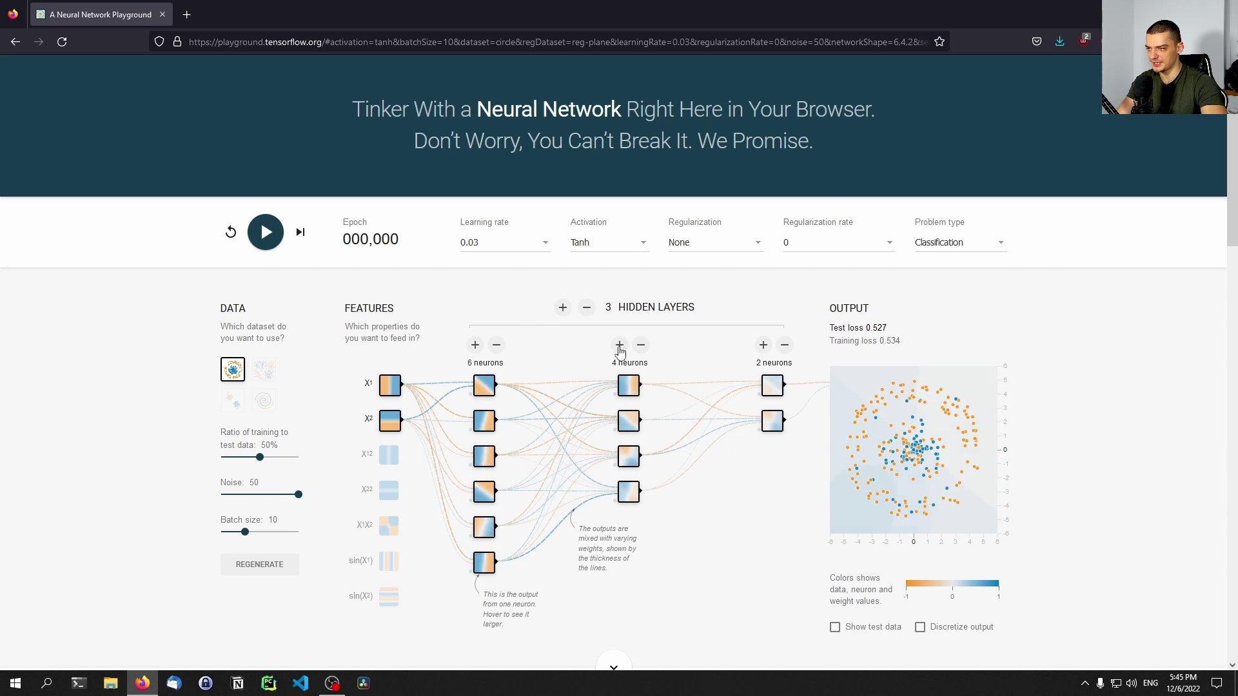
{"action": "left_click", "coordinate": [619, 348]}
{"action": "left_click", "coordinate": [619, 348]}
{"action": "left_click", "coordinate": [273, 241]}
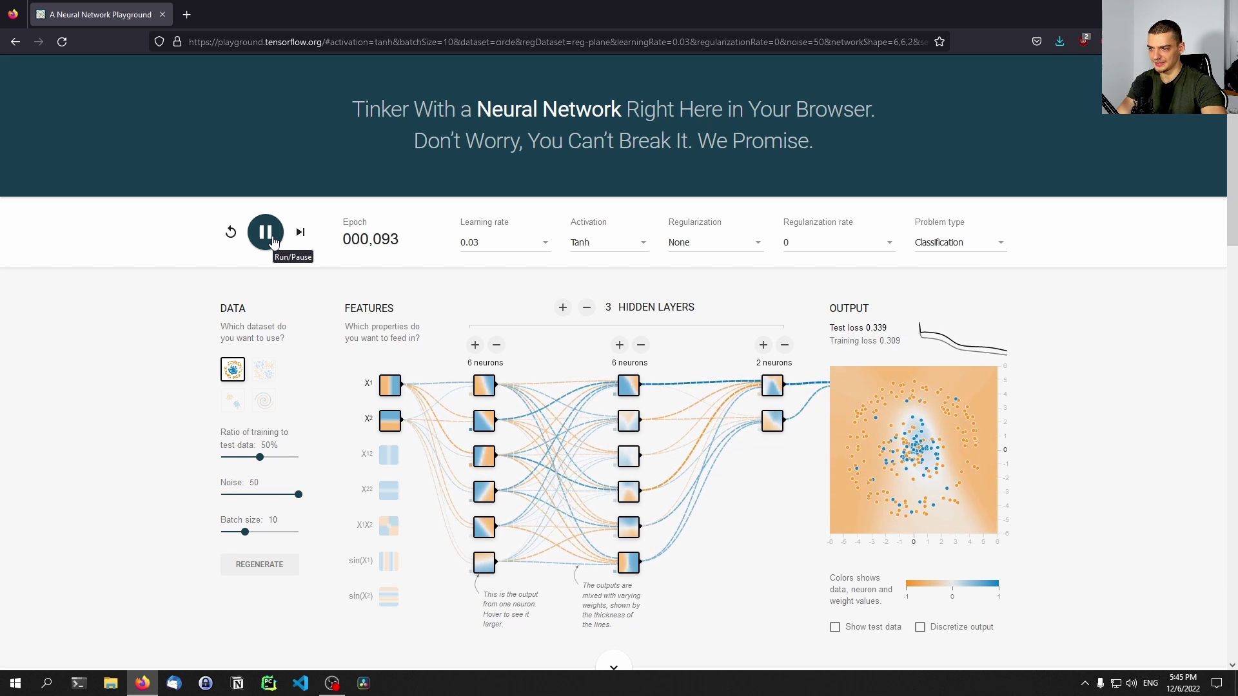
{"action": "left_click", "coordinate": [265, 233]}
Step: Enable the X1², X2², X1X2, sin(X1) and sin(X2) features and train to epoch 130
{"action": "left_click", "coordinate": [389, 455]}
{"action": "left_click", "coordinate": [389, 495]}
{"action": "left_click", "coordinate": [388, 526]}
{"action": "left_click", "coordinate": [389, 562]}
{"action": "left_click", "coordinate": [388, 597]}
{"action": "left_click", "coordinate": [265, 233]}
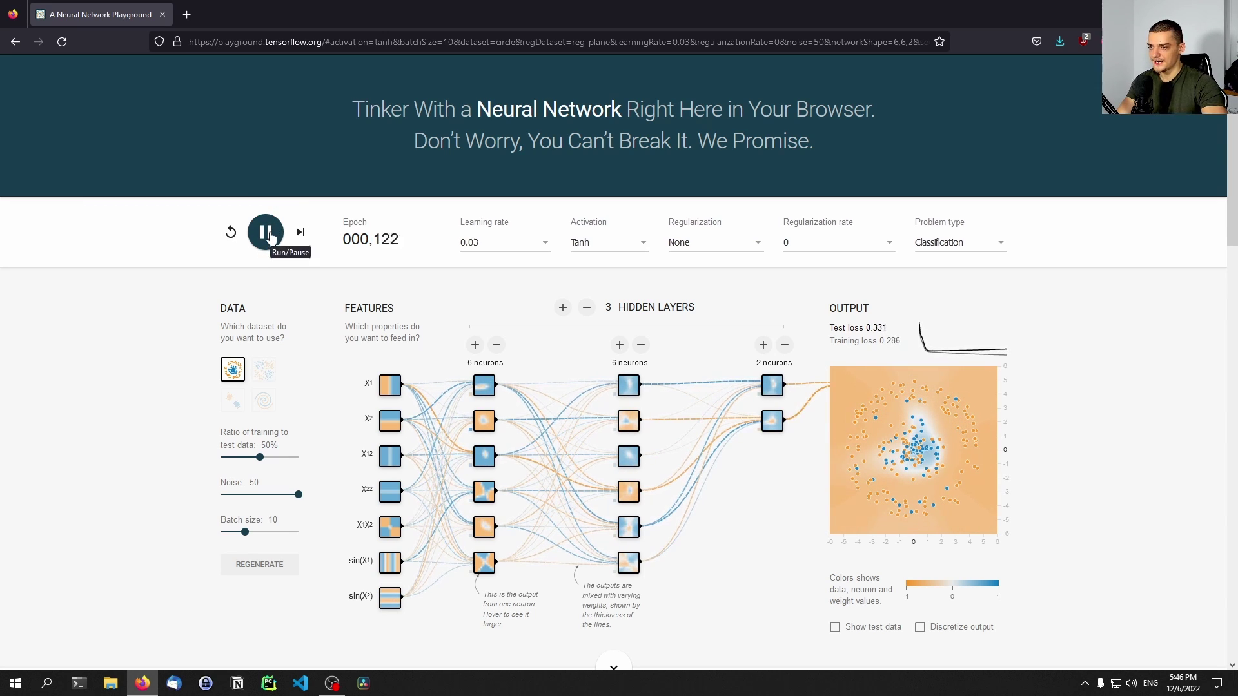
{"action": "left_click", "coordinate": [270, 236]}
{"action": "mouse_move", "coordinate": [580, 385]}
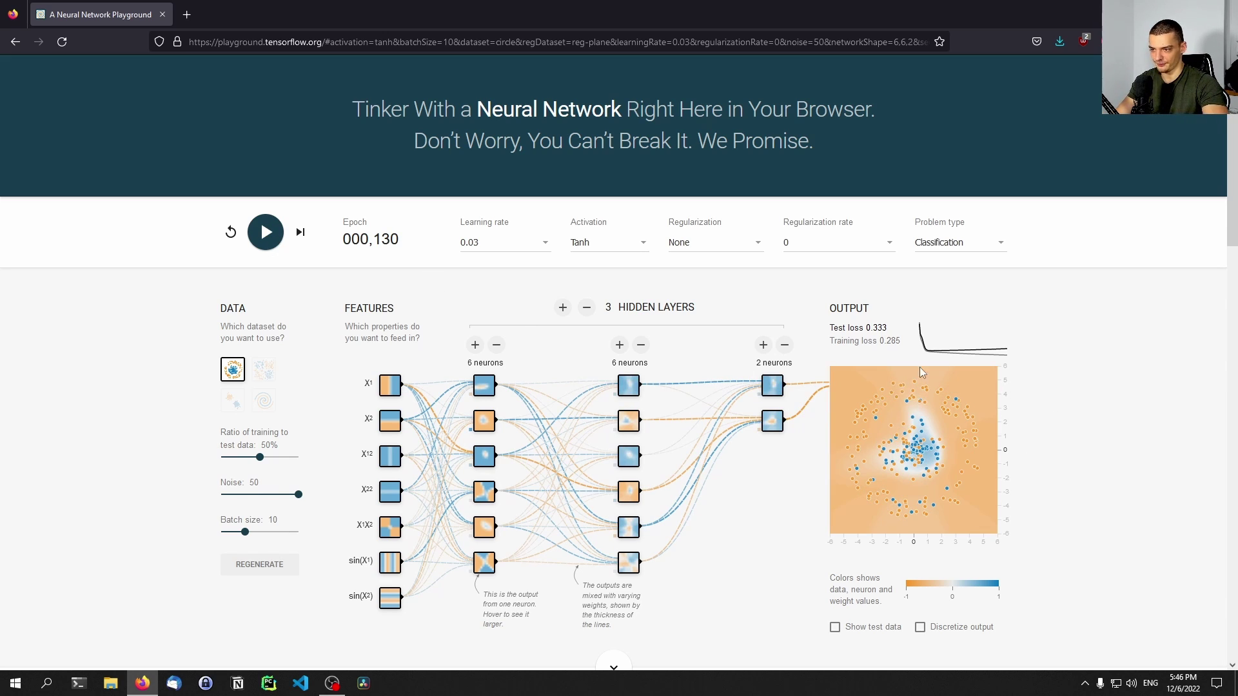
Step: Turn off the five extra input features, leaving only X1 and X2
{"action": "left_click", "coordinate": [390, 455]}
{"action": "left_click", "coordinate": [389, 490]}
{"action": "left_click", "coordinate": [389, 526]}
{"action": "left_click", "coordinate": [390, 562]}
{"action": "left_click", "coordinate": [389, 598]}
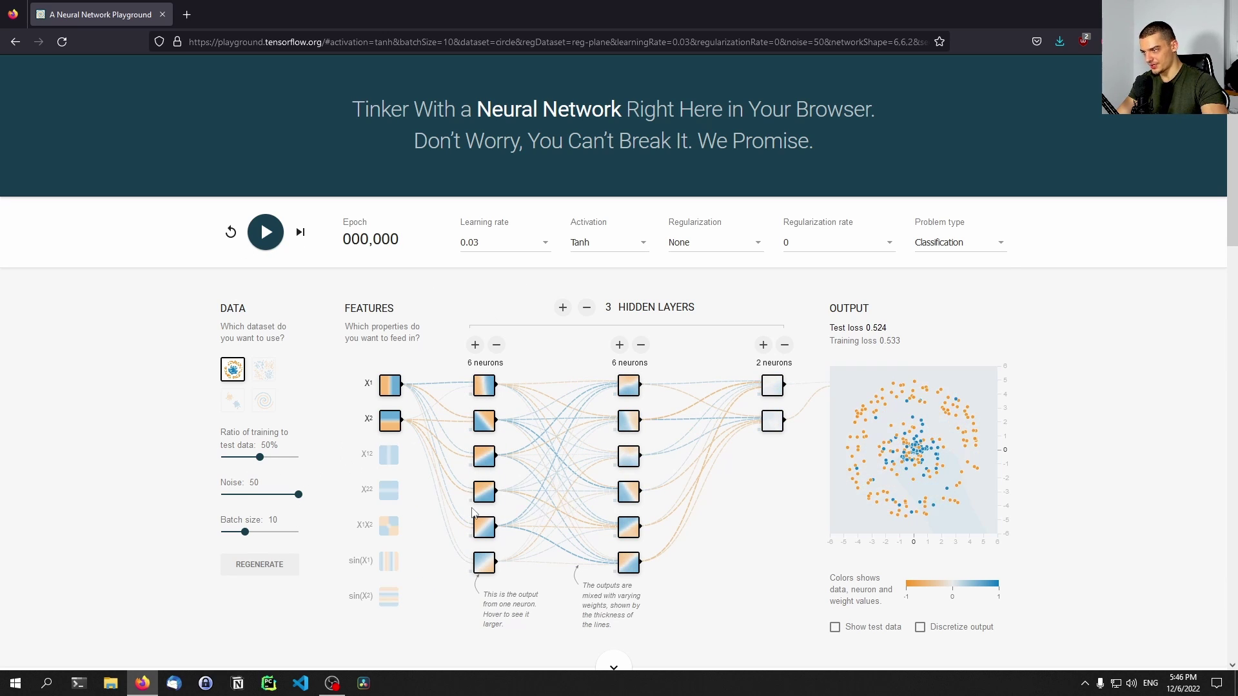
{"action": "left_click", "coordinate": [699, 251]}
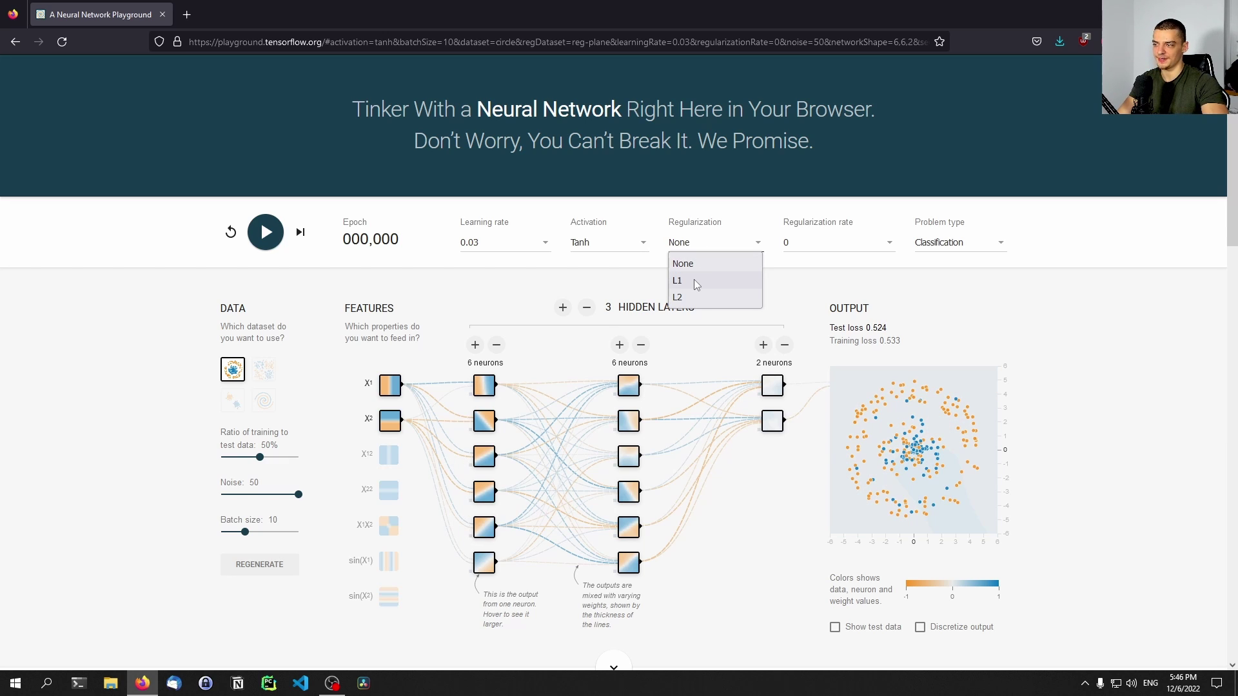
Step: Try L2 regularization with rate 0, then set Regularization back to None
{"action": "left_click", "coordinate": [638, 279]}
{"action": "left_click", "coordinate": [677, 253]}
{"action": "left_click", "coordinate": [676, 265]}
{"action": "left_click", "coordinate": [796, 243]}
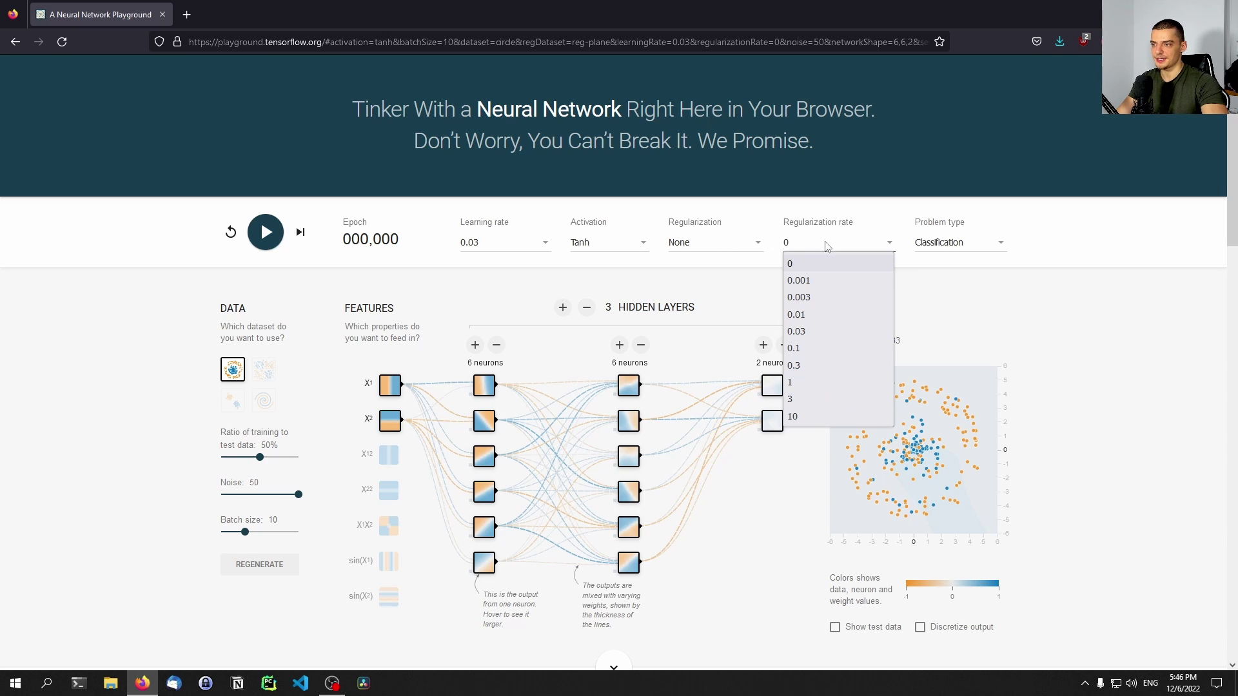
{"action": "left_click", "coordinate": [709, 250]}
{"action": "left_click", "coordinate": [684, 297]}
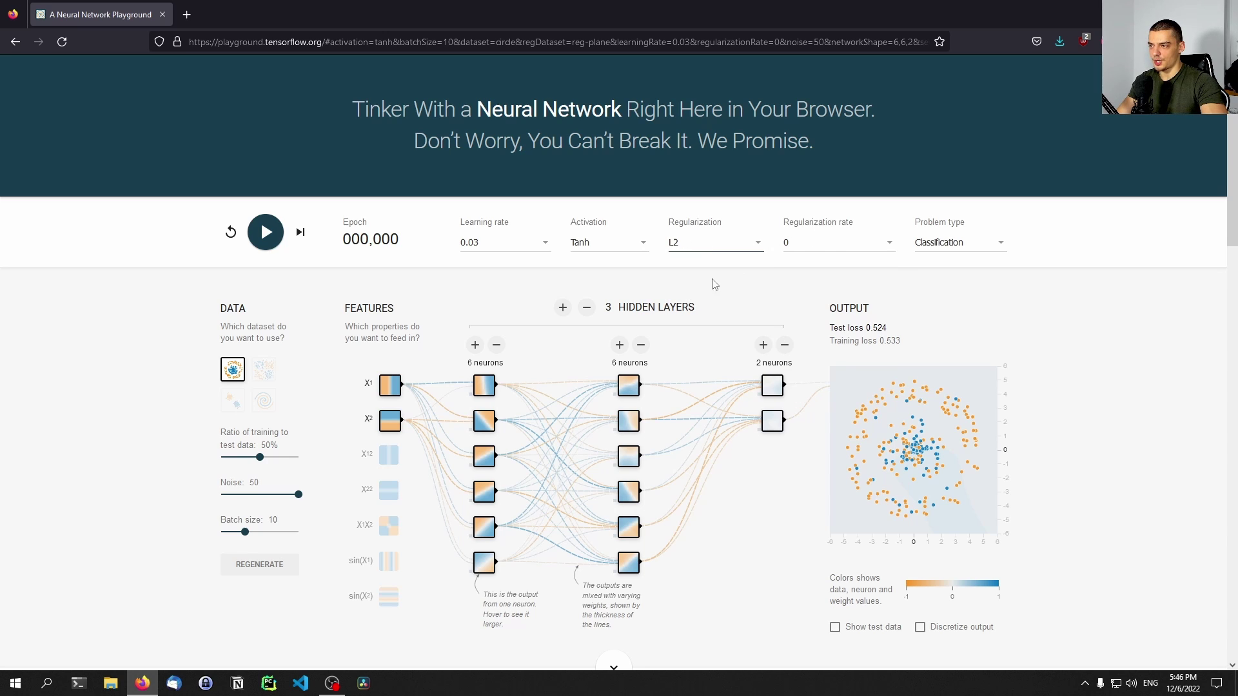
{"action": "left_click", "coordinate": [702, 248]}
{"action": "left_click", "coordinate": [719, 249]}
{"action": "left_click", "coordinate": [804, 250]}
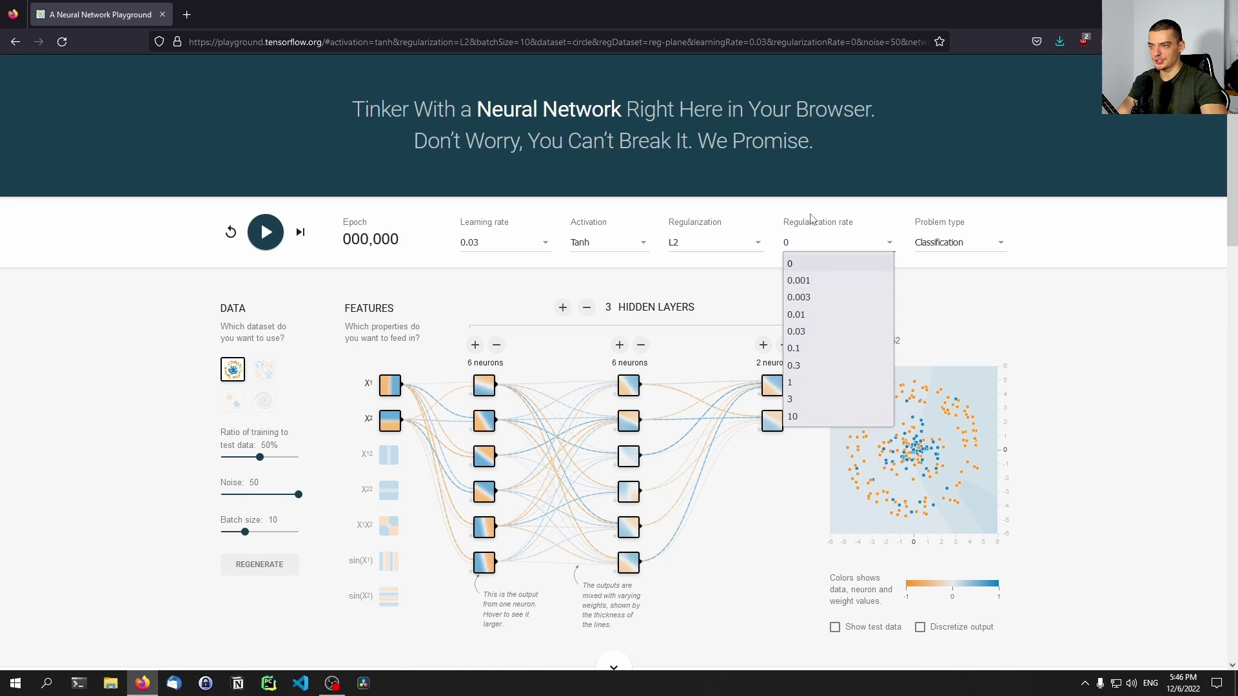
{"action": "left_click", "coordinate": [814, 219]}
{"action": "left_click", "coordinate": [733, 251]}
{"action": "left_click", "coordinate": [715, 250]}
{"action": "key", "text": "Up"}
{"action": "key", "text": "Up"}
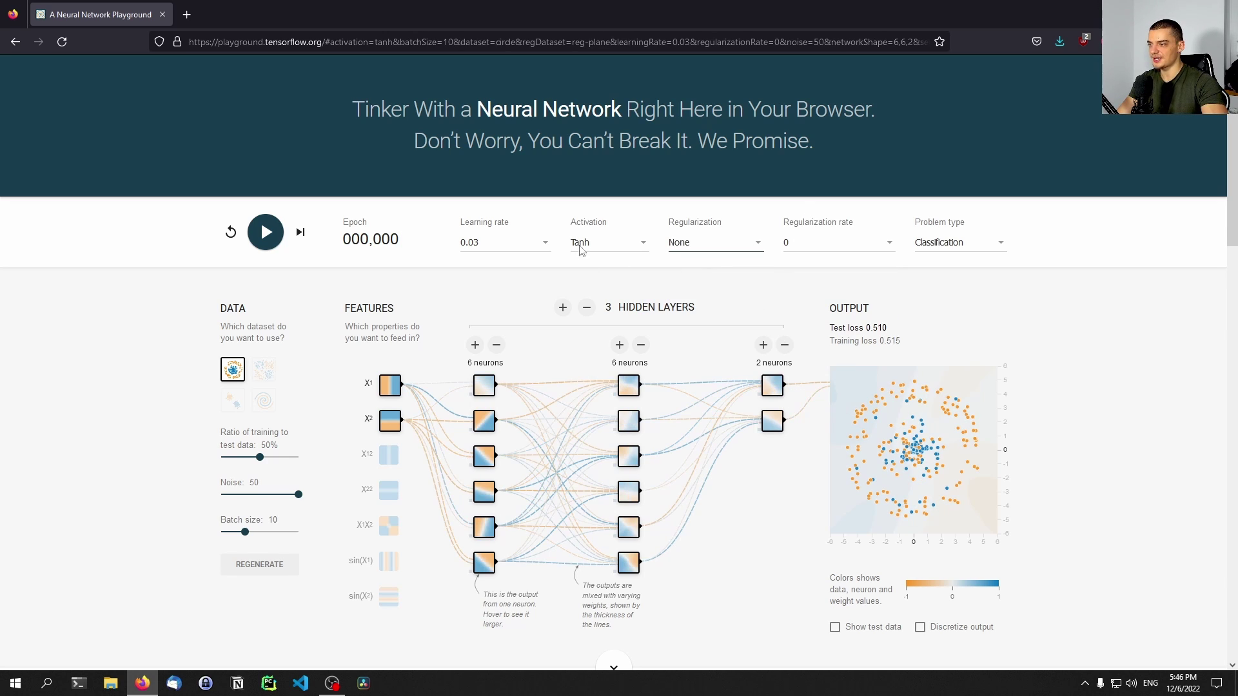
Step: Reduce the network to hidden layers of 3 and 2 neurons and train to test loss 0.331
{"action": "left_click", "coordinate": [641, 346]}
{"action": "left_click", "coordinate": [642, 346]}
{"action": "left_click", "coordinate": [641, 346]}
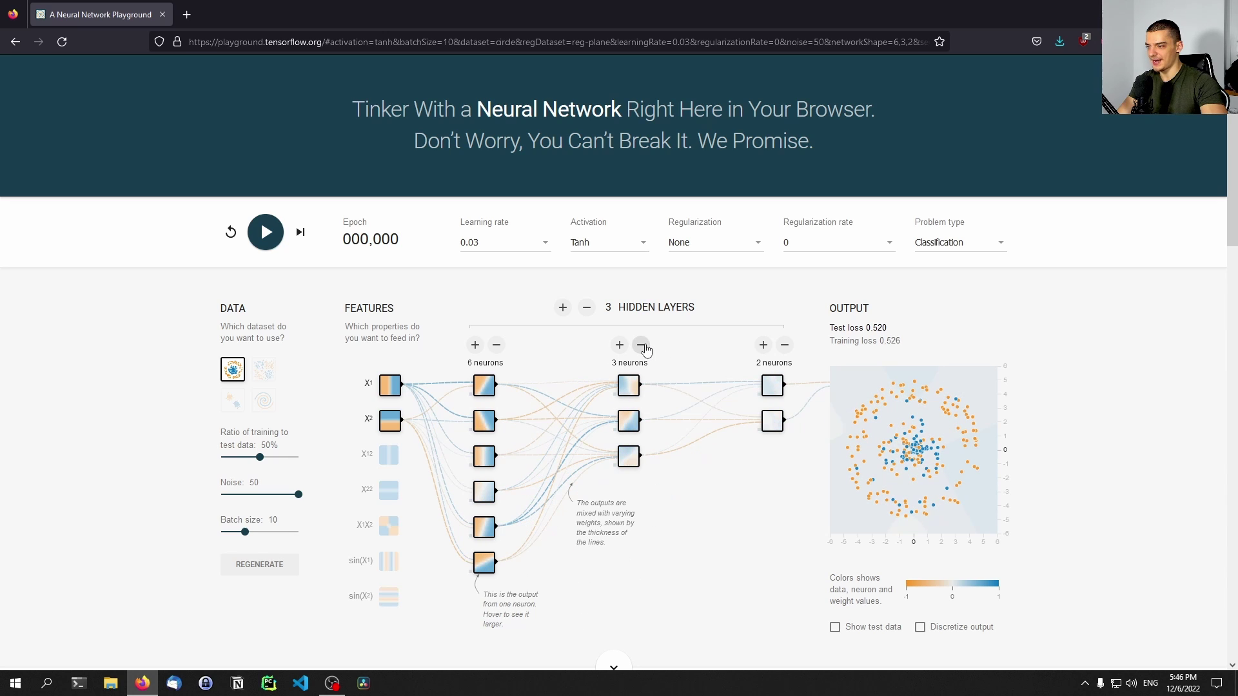
{"action": "left_click", "coordinate": [642, 346]}
{"action": "left_click", "coordinate": [586, 307]}
{"action": "left_click", "coordinate": [526, 346]}
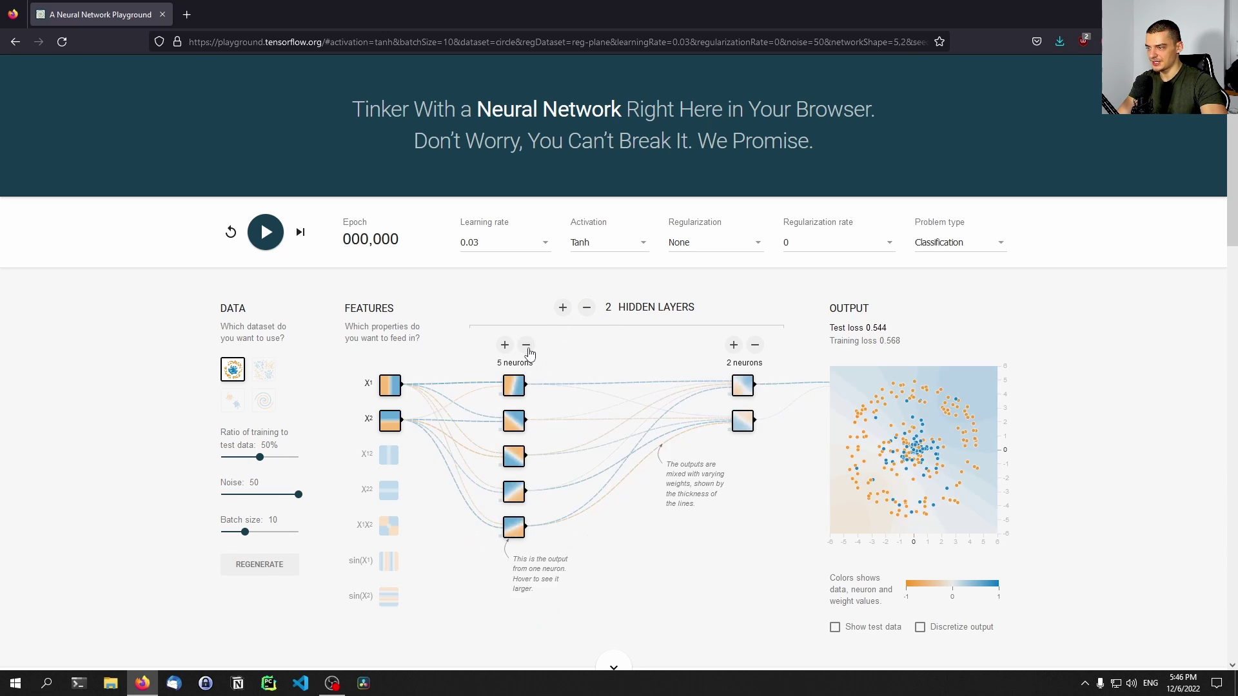
{"action": "left_click", "coordinate": [527, 346]}
{"action": "left_click", "coordinate": [526, 346]}
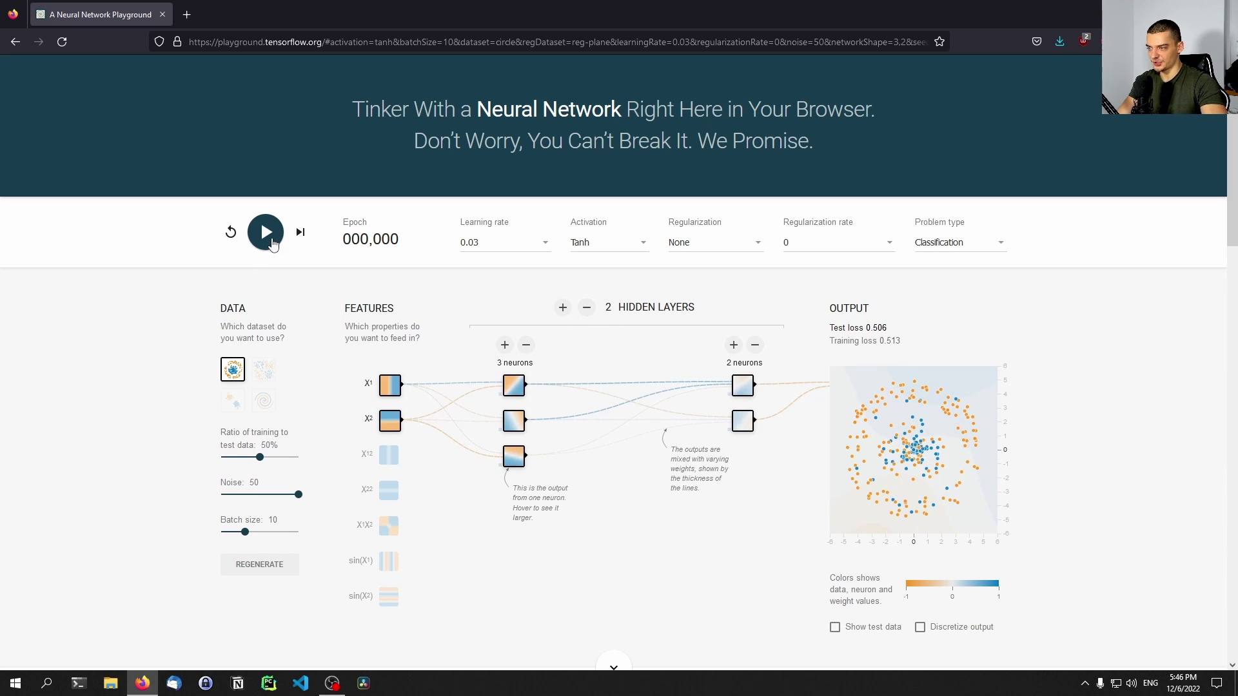
{"action": "left_click", "coordinate": [270, 242]}
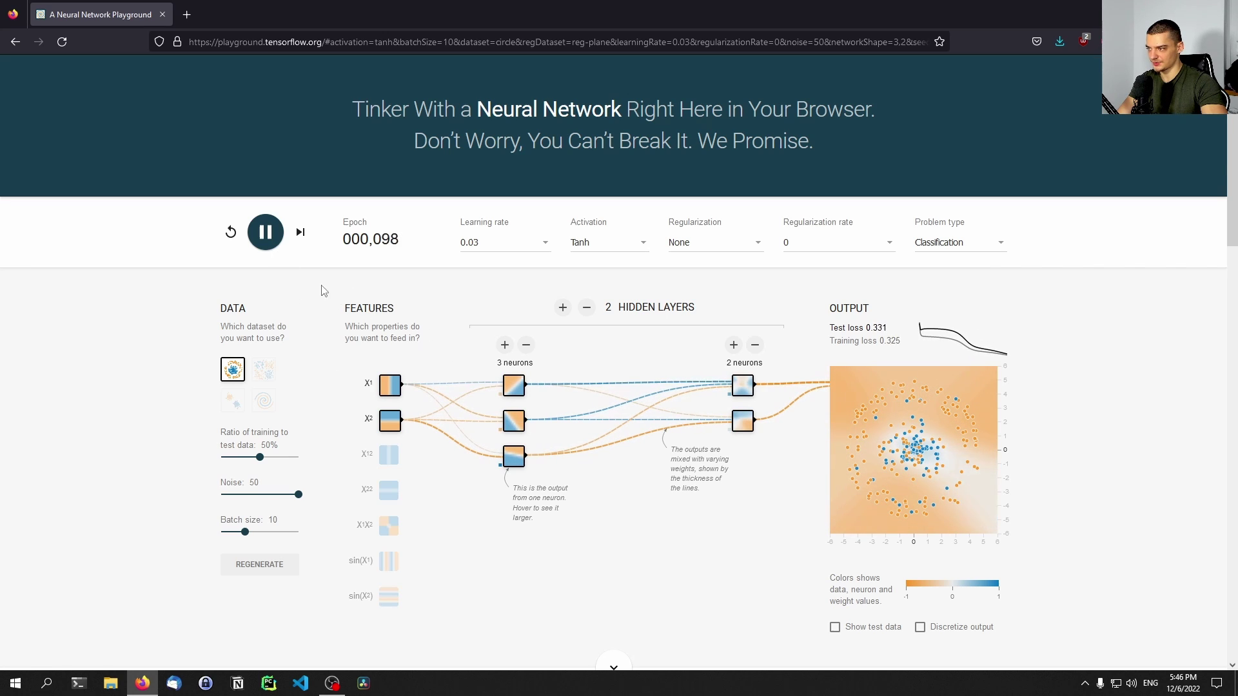
Step: Lower the circle data's noise to 0 and briefly retrain on the clean data
{"action": "key", "text": "space"}
{"action": "left_click_drag", "start_coordinate": [296, 500], "coordinate": [221, 497]}
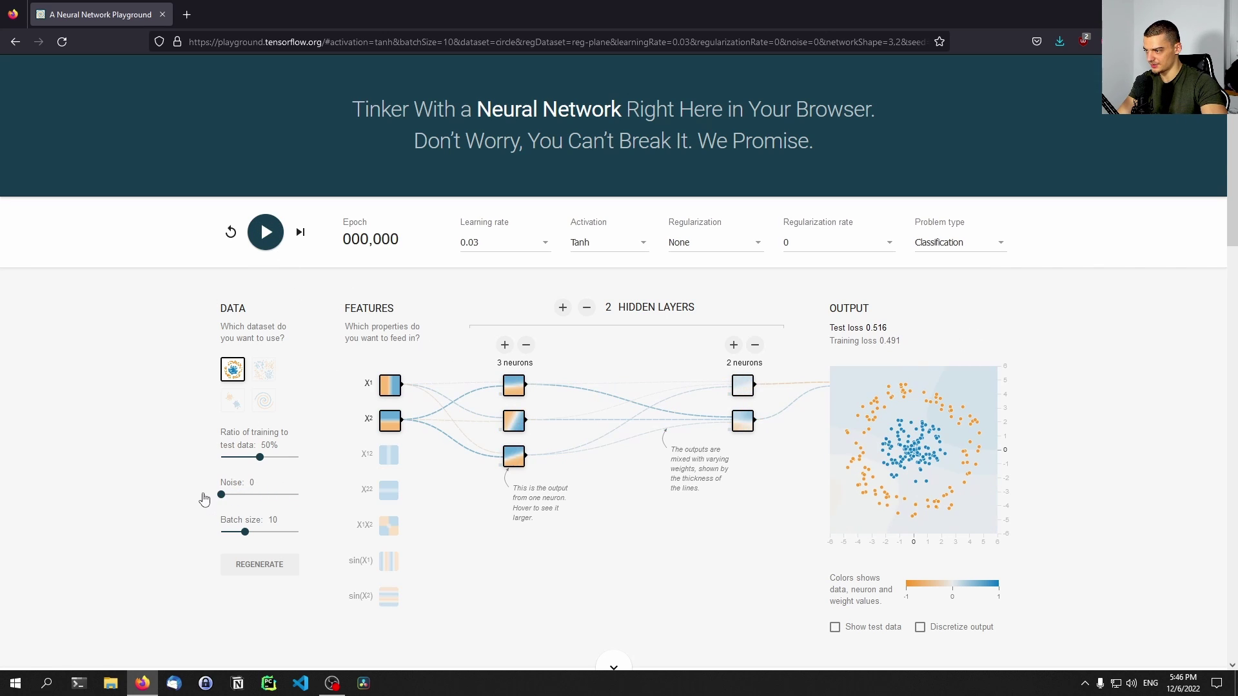
{"action": "left_click", "coordinate": [272, 244]}
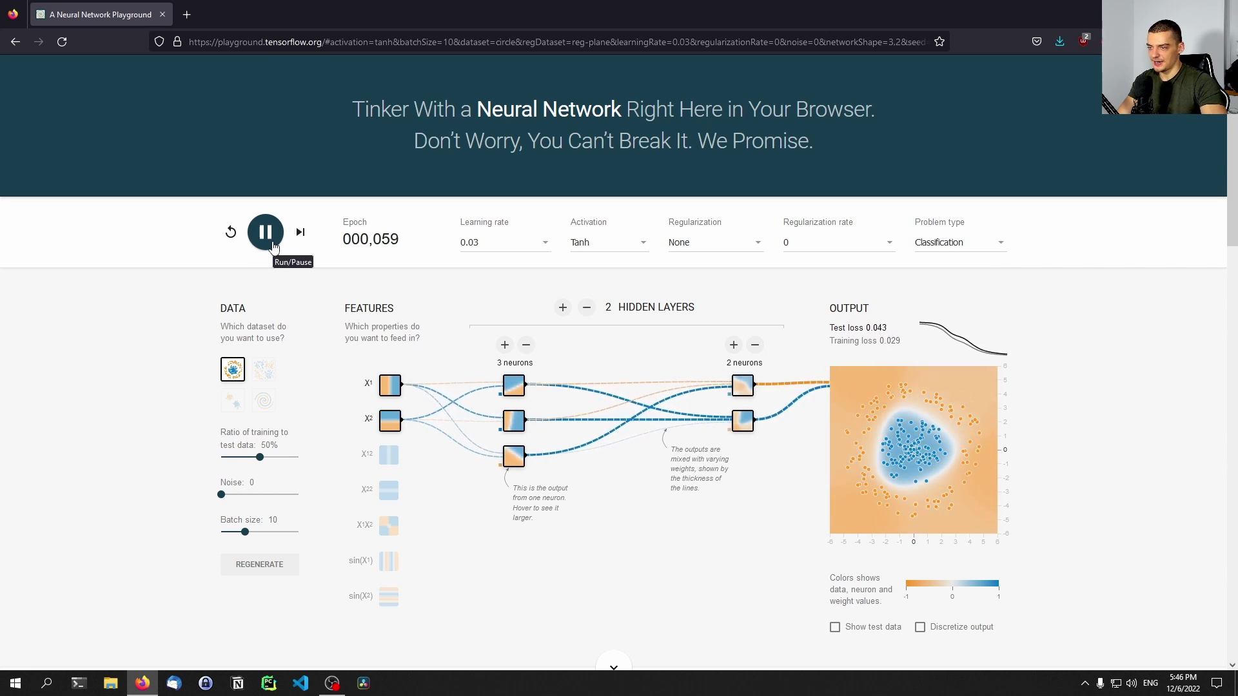
{"action": "left_click", "coordinate": [266, 236]}
Step: Switch the activation to Sigmoid and train for about ten seconds
{"action": "left_click", "coordinate": [582, 245]}
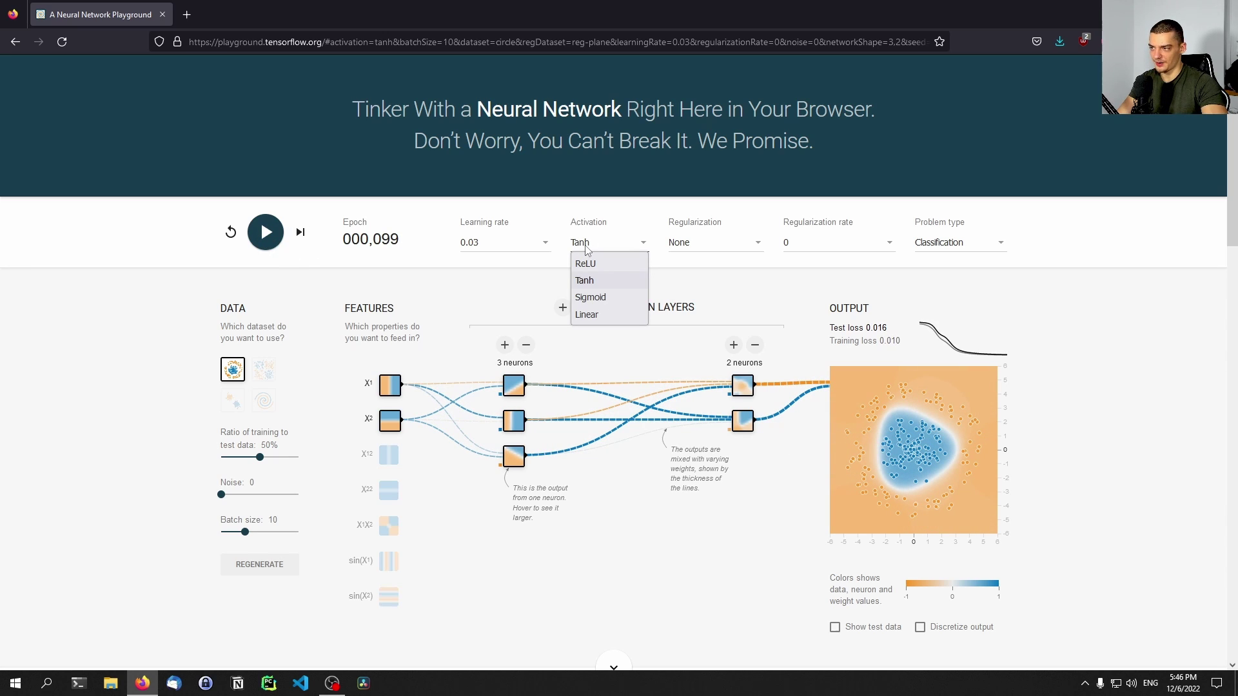
{"action": "left_click", "coordinate": [590, 297]}
{"action": "left_click", "coordinate": [265, 231]}
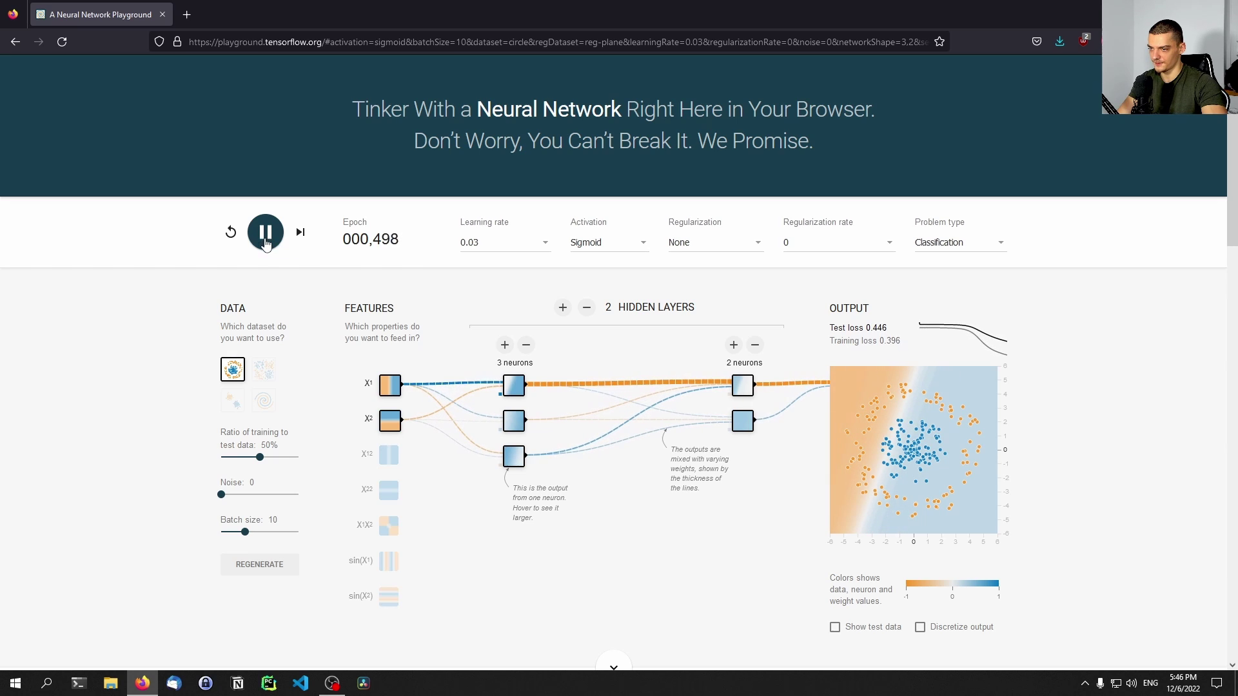
{"action": "left_click", "coordinate": [270, 241]}
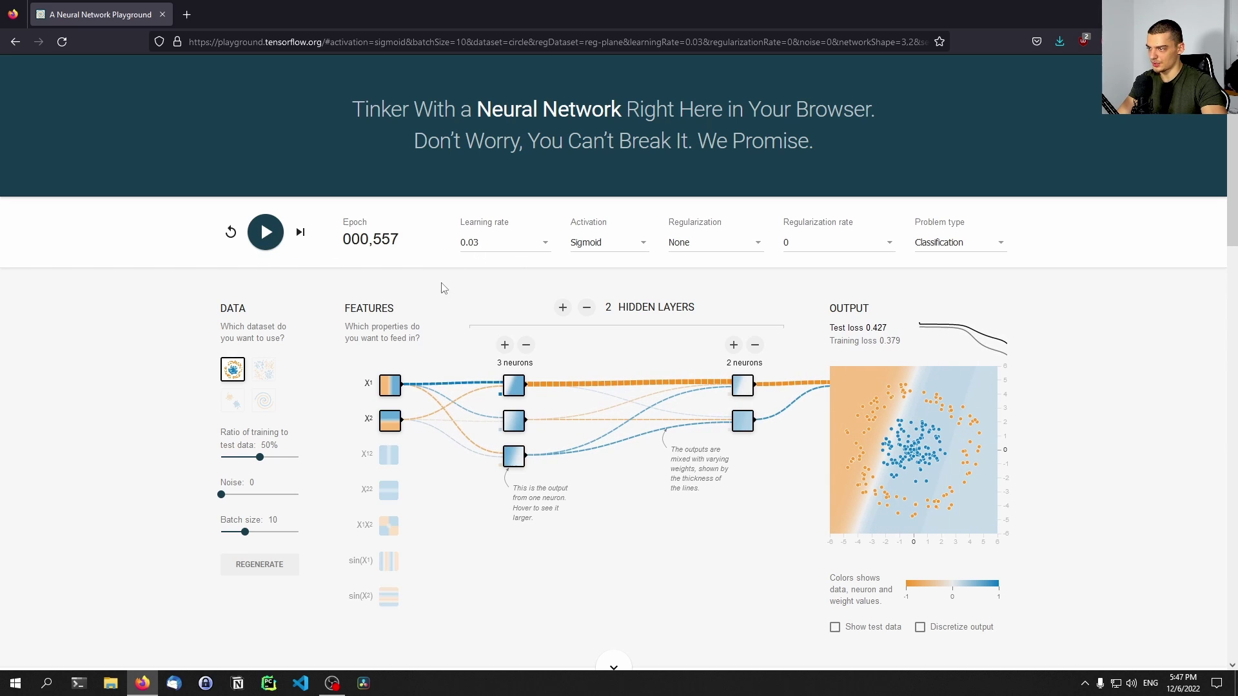
Step: Reset and expand to three hidden layers of 4, 3 and 2 neurons, then train
{"action": "left_click", "coordinate": [230, 232]}
{"action": "left_click", "coordinate": [265, 232]}
{"action": "left_click", "coordinate": [230, 232]}
{"action": "left_click", "coordinate": [503, 345]}
{"action": "left_click", "coordinate": [562, 307]}
{"action": "left_click", "coordinate": [619, 345]}
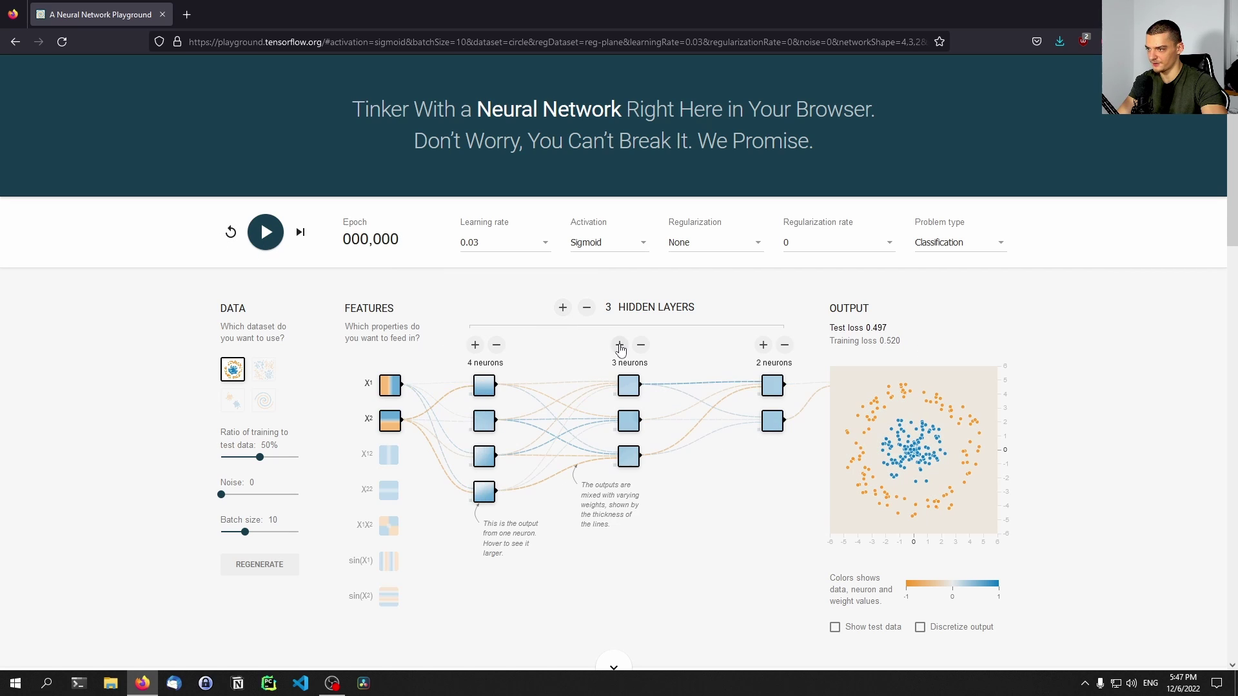
{"action": "left_click", "coordinate": [276, 247]}
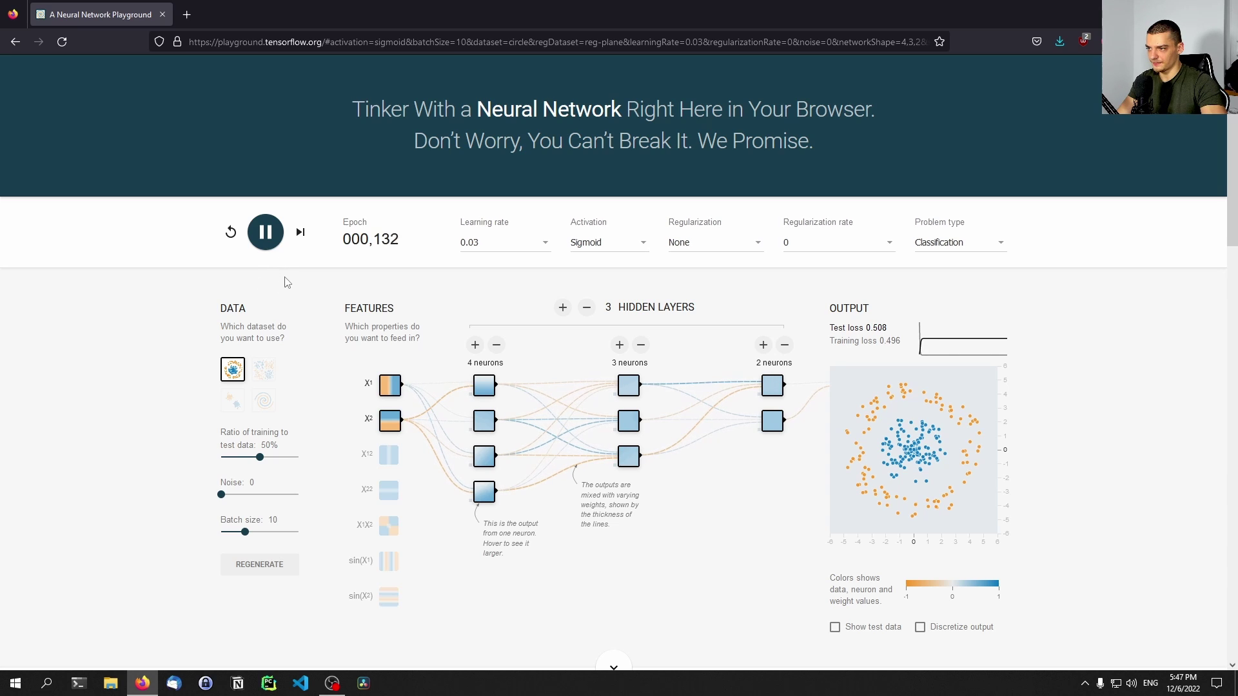
Step: Set the activation to Linear and train the circle network briefly
{"action": "left_click", "coordinate": [227, 232]}
{"action": "left_click", "coordinate": [599, 243]}
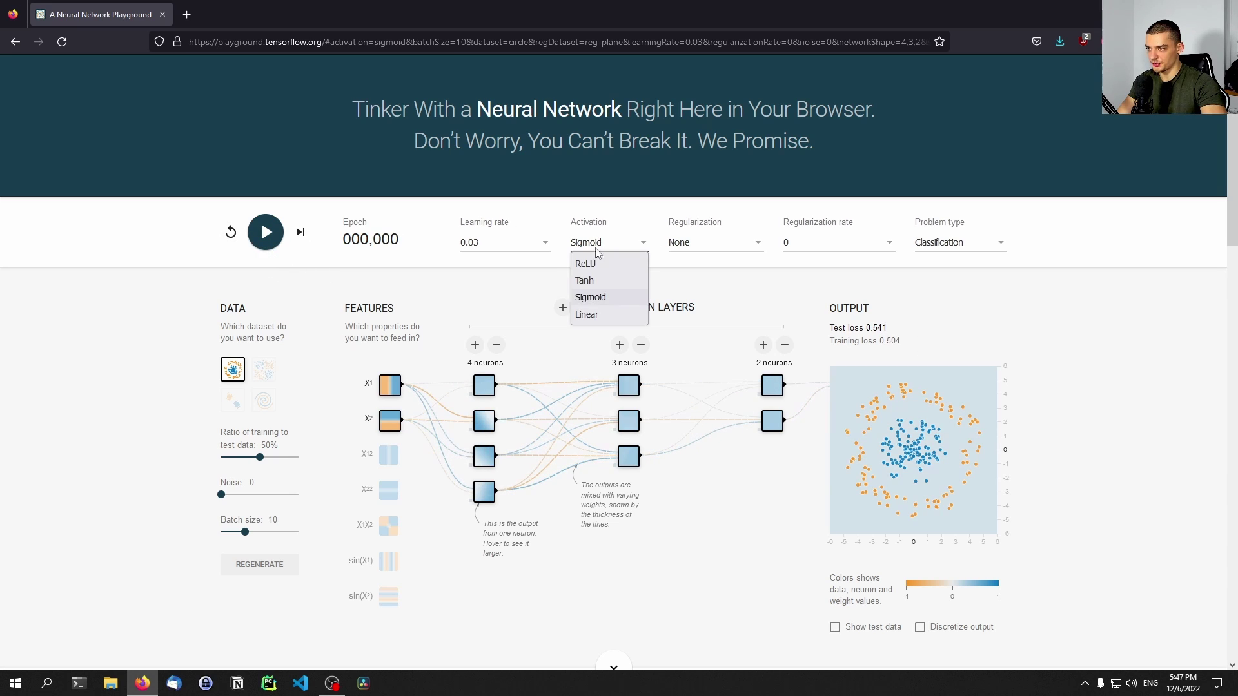
{"action": "left_click", "coordinate": [587, 314]}
{"action": "left_click", "coordinate": [251, 237]}
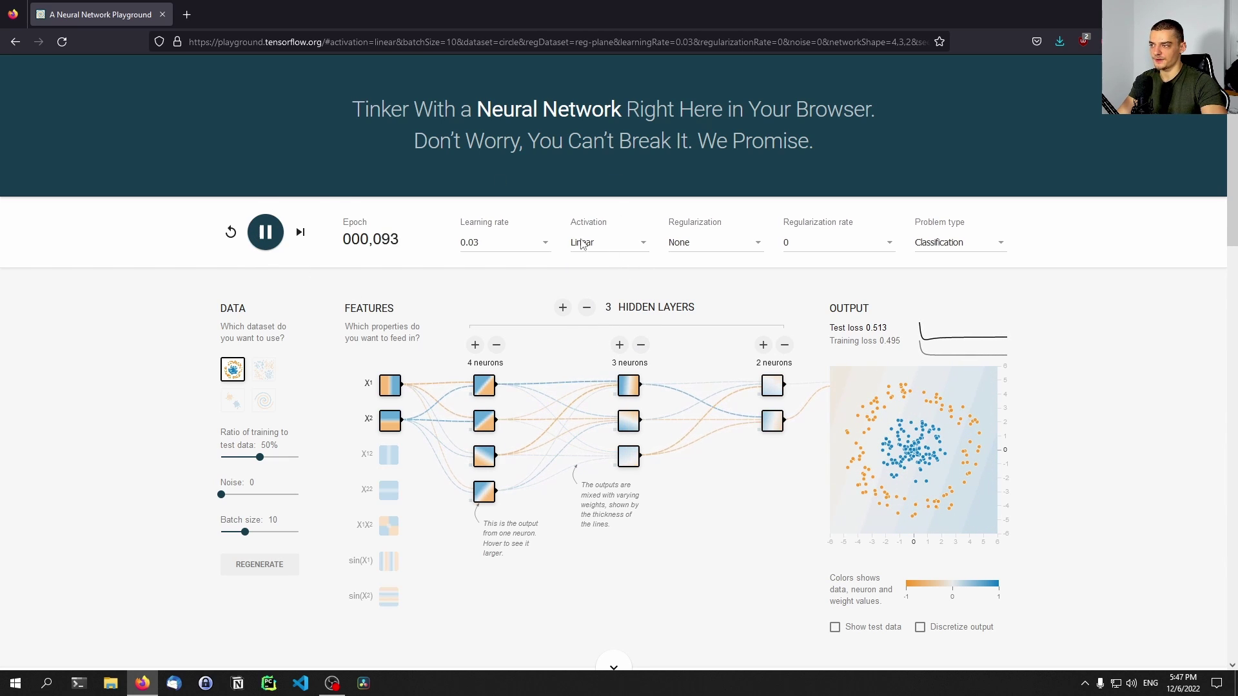
{"action": "left_click", "coordinate": [260, 234]}
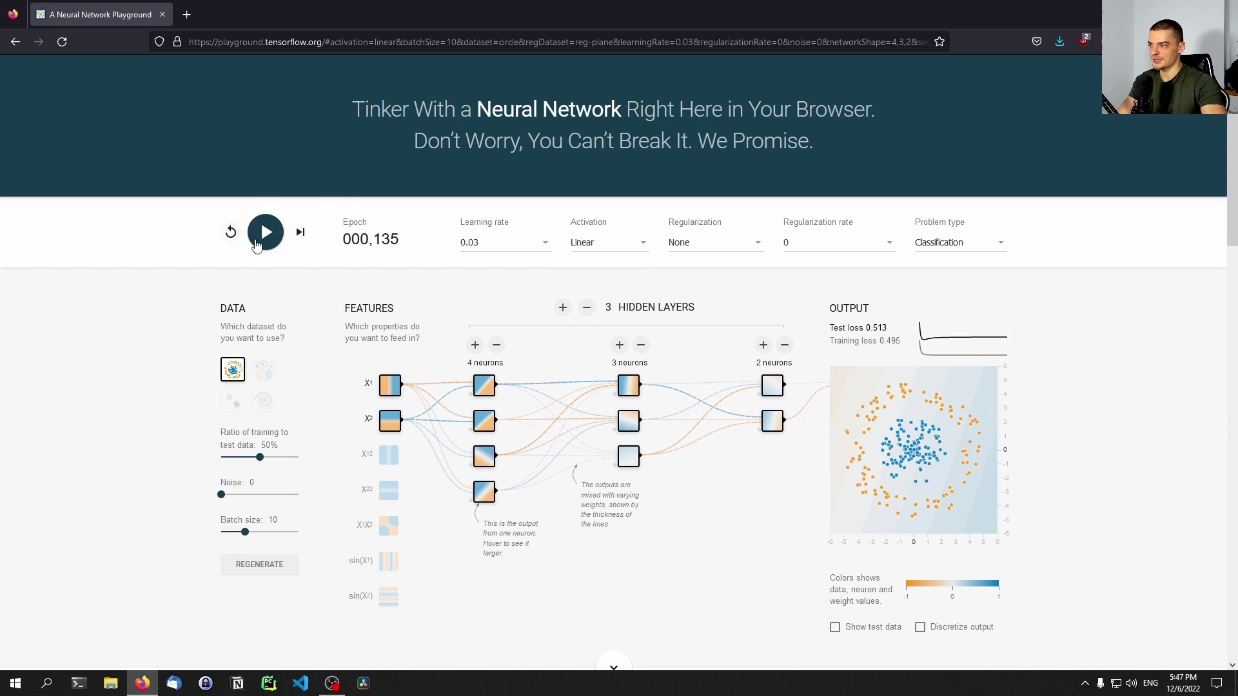
Step: Reinitialise and retrain the linear network three times, ending reset at epoch zero
{"action": "left_click", "coordinate": [230, 232]}
{"action": "left_click", "coordinate": [265, 234]}
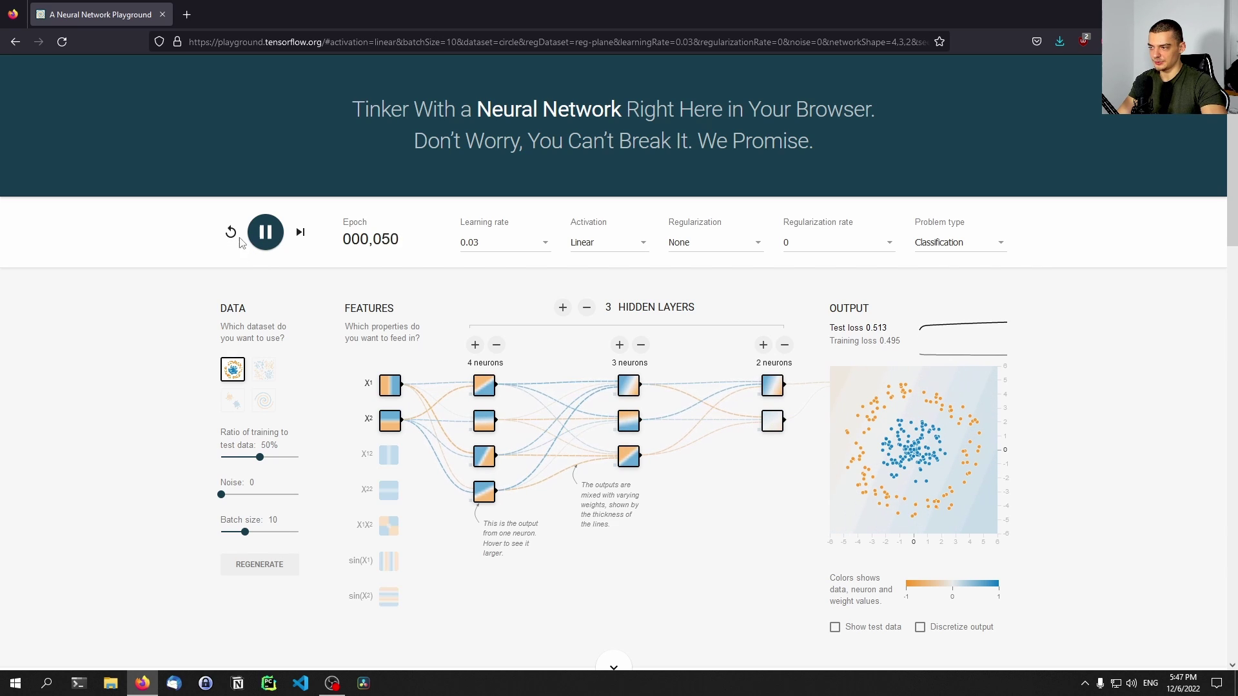
{"action": "left_click", "coordinate": [231, 233]}
{"action": "left_click", "coordinate": [264, 232]}
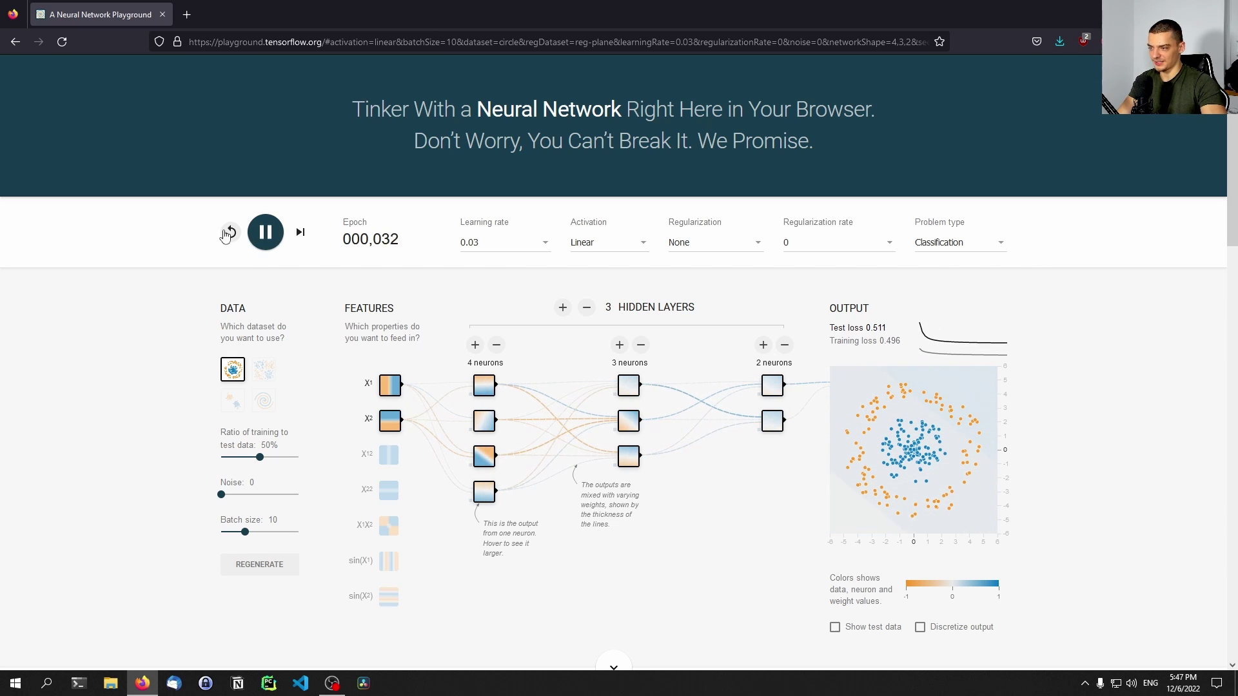
{"action": "left_click", "coordinate": [229, 232]}
{"action": "left_click", "coordinate": [264, 232]}
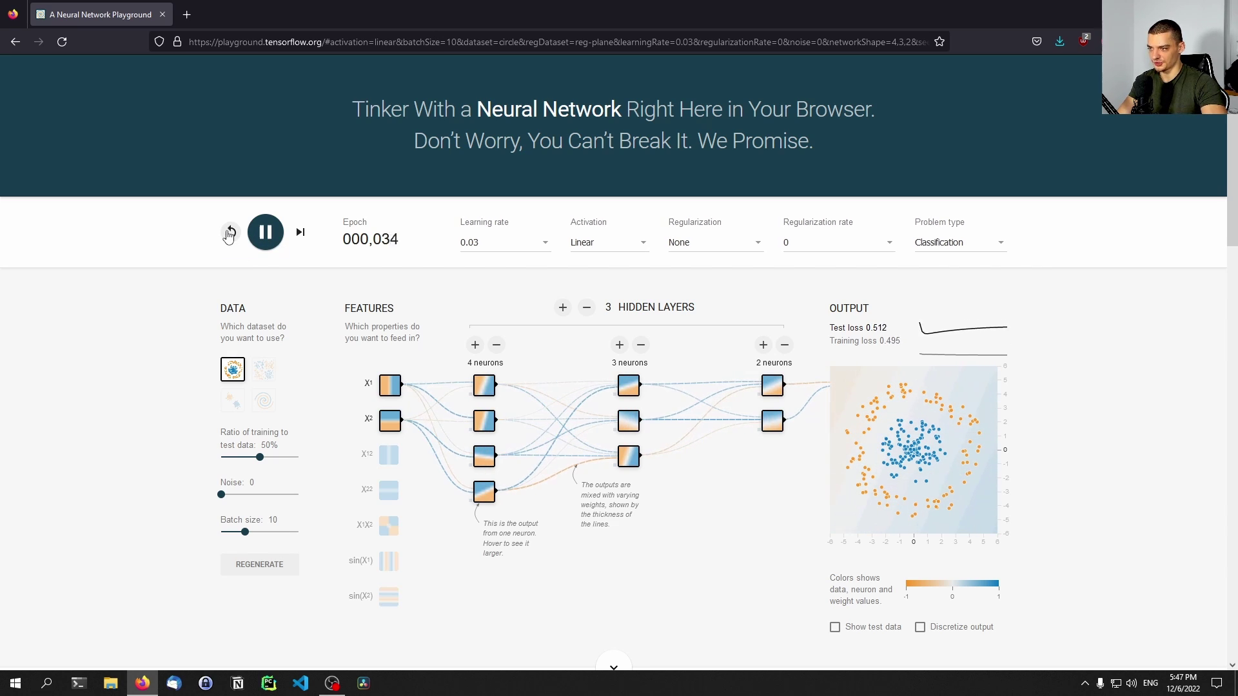
{"action": "left_click", "coordinate": [229, 233]}
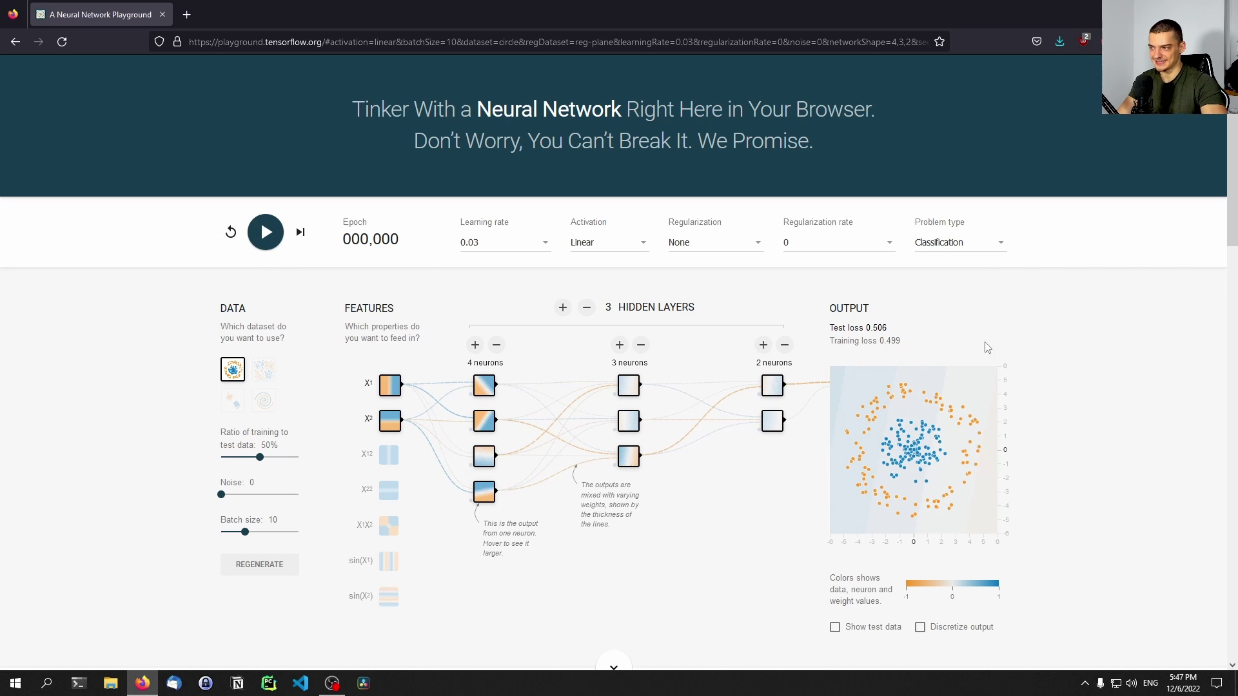
Step: Train on the Gaussian clusters dataset, then return to the circle dataset
{"action": "left_click", "coordinate": [233, 402]}
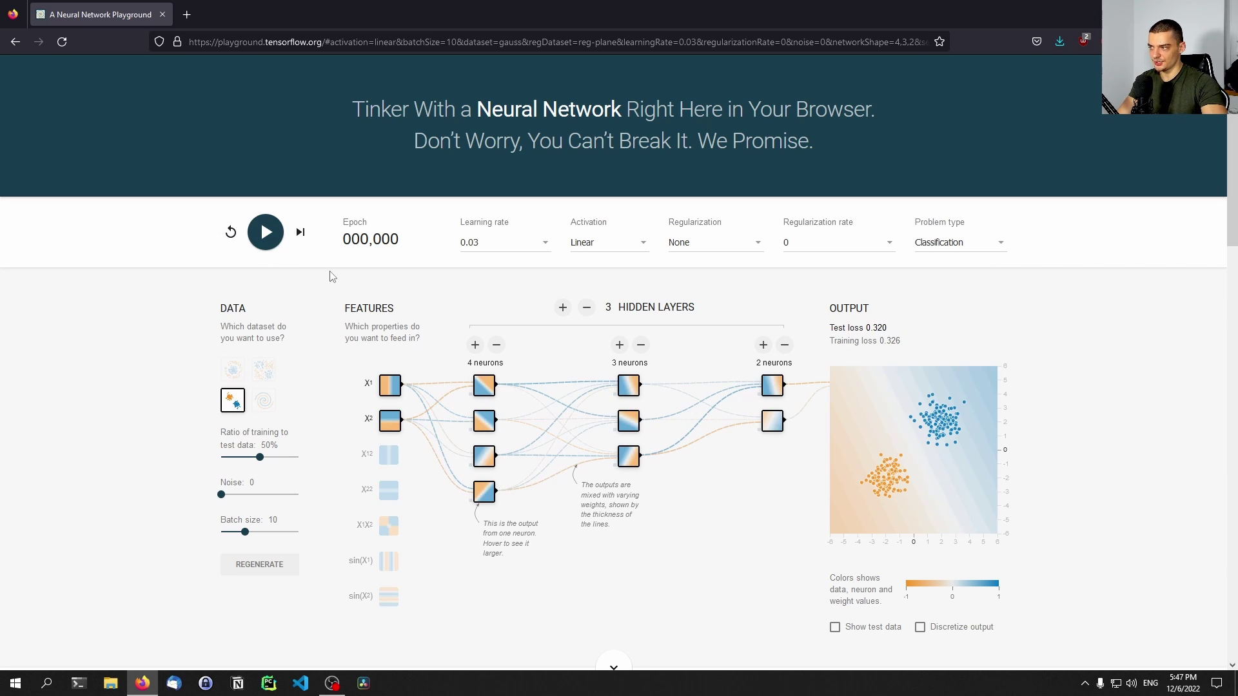
{"action": "left_click", "coordinate": [271, 233]}
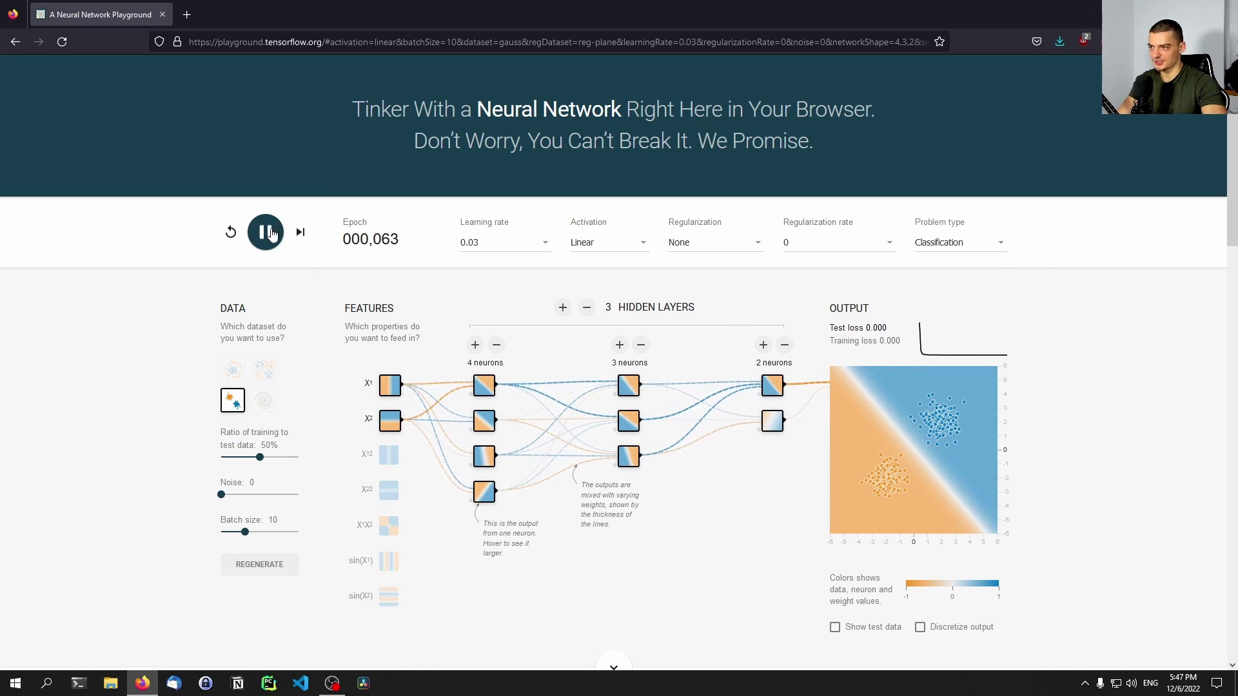
{"action": "left_click", "coordinate": [271, 234]}
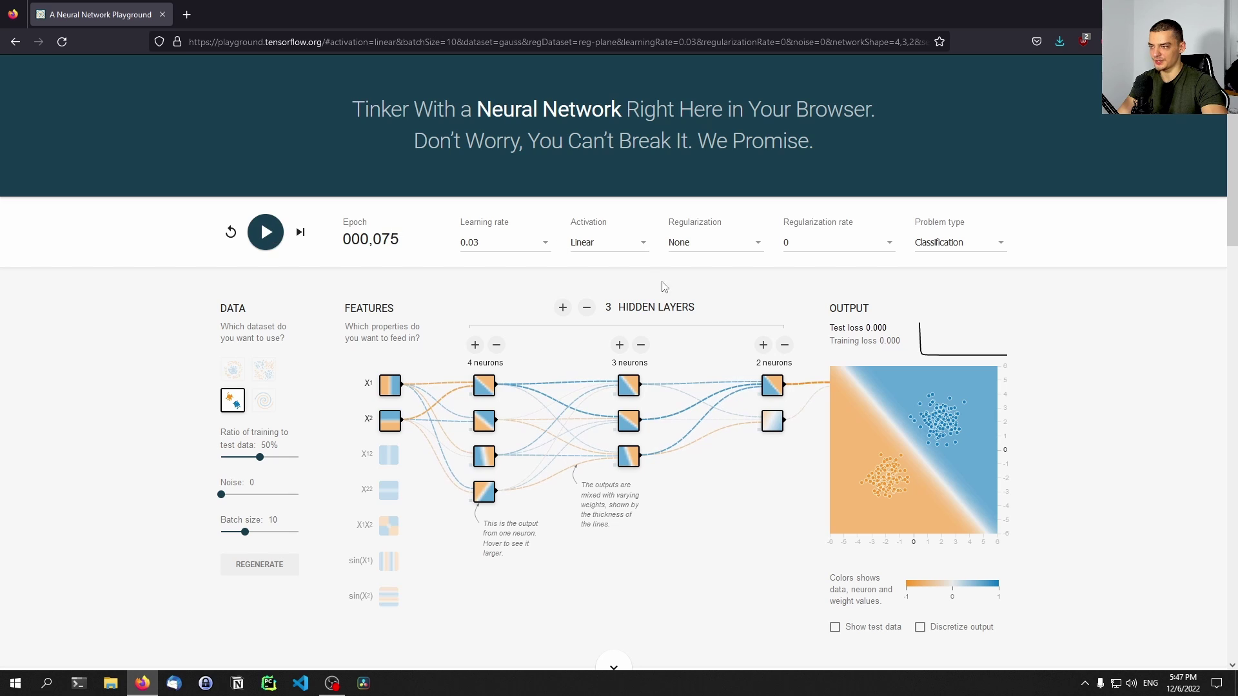
{"action": "left_click", "coordinate": [233, 370]}
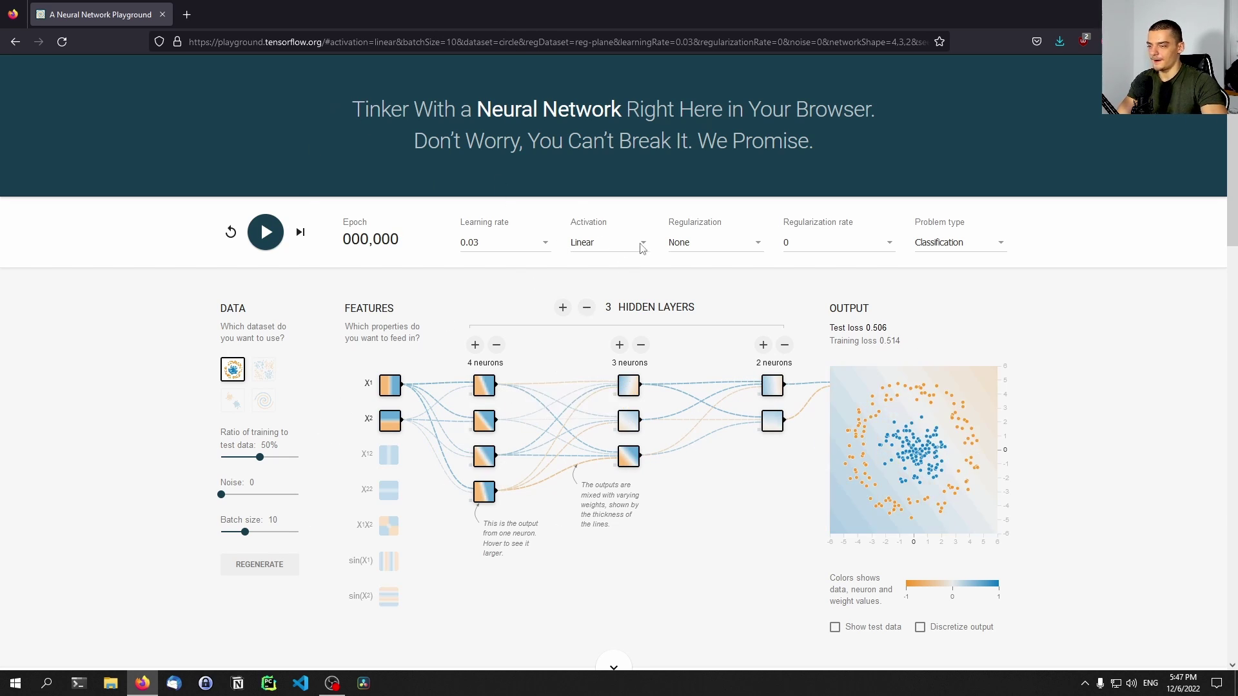
Step: Load the spiral dataset and trim the network to two hidden layers of 3 and 2 neurons
{"action": "left_click", "coordinate": [261, 404]}
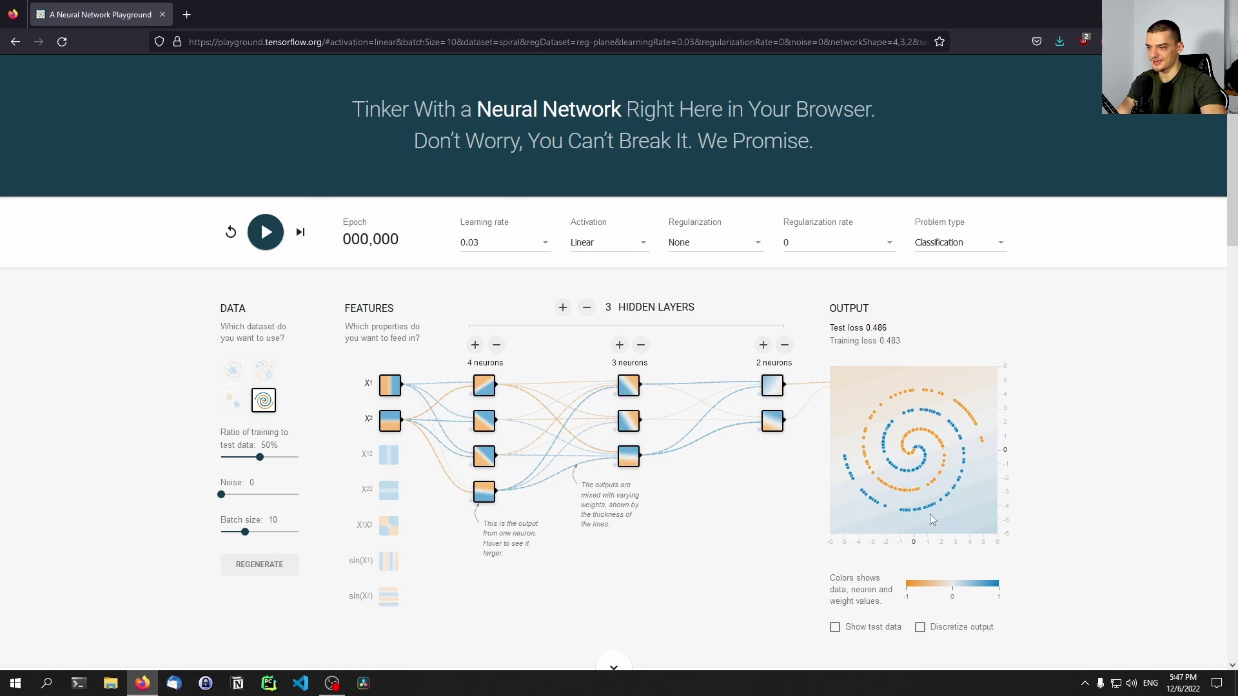
{"action": "double_click", "coordinate": [641, 345]}
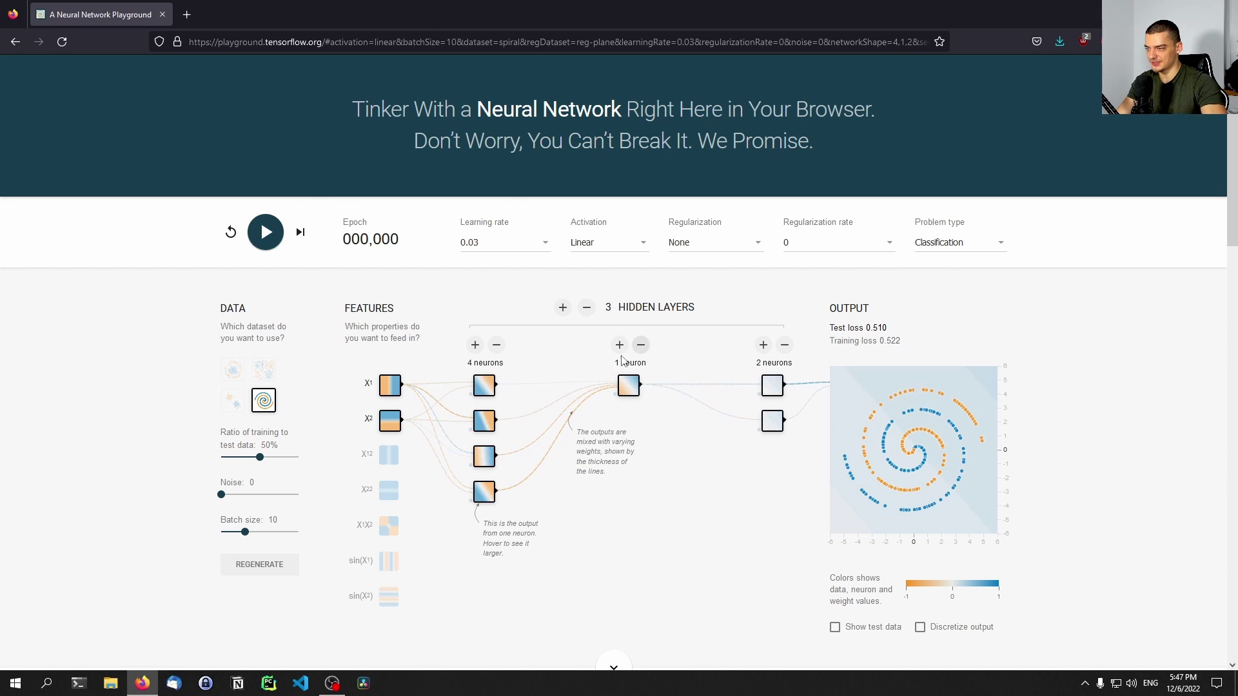
{"action": "left_click", "coordinate": [585, 309]}
{"action": "left_click", "coordinate": [527, 347]}
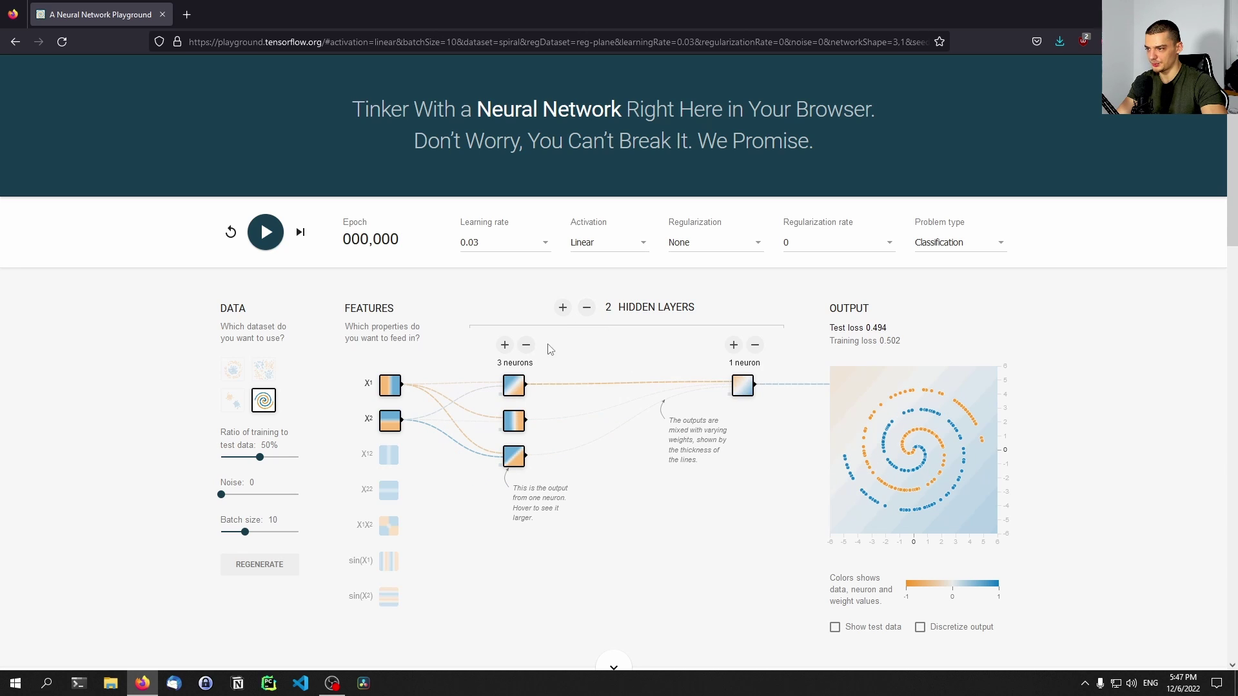
{"action": "left_click", "coordinate": [732, 346]}
Step: Set the activation to Tanh and start training on the spiral
{"action": "left_click", "coordinate": [624, 245]}
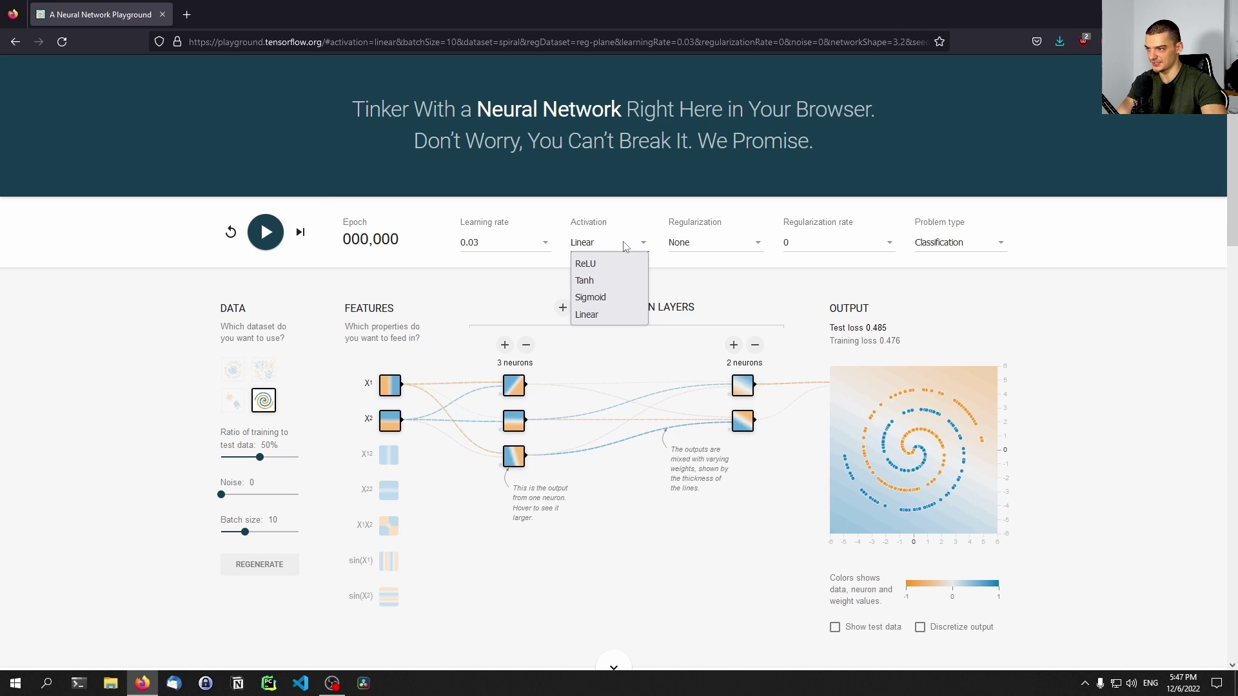
{"action": "left_click", "coordinate": [597, 287]}
{"action": "left_click", "coordinate": [256, 240]}
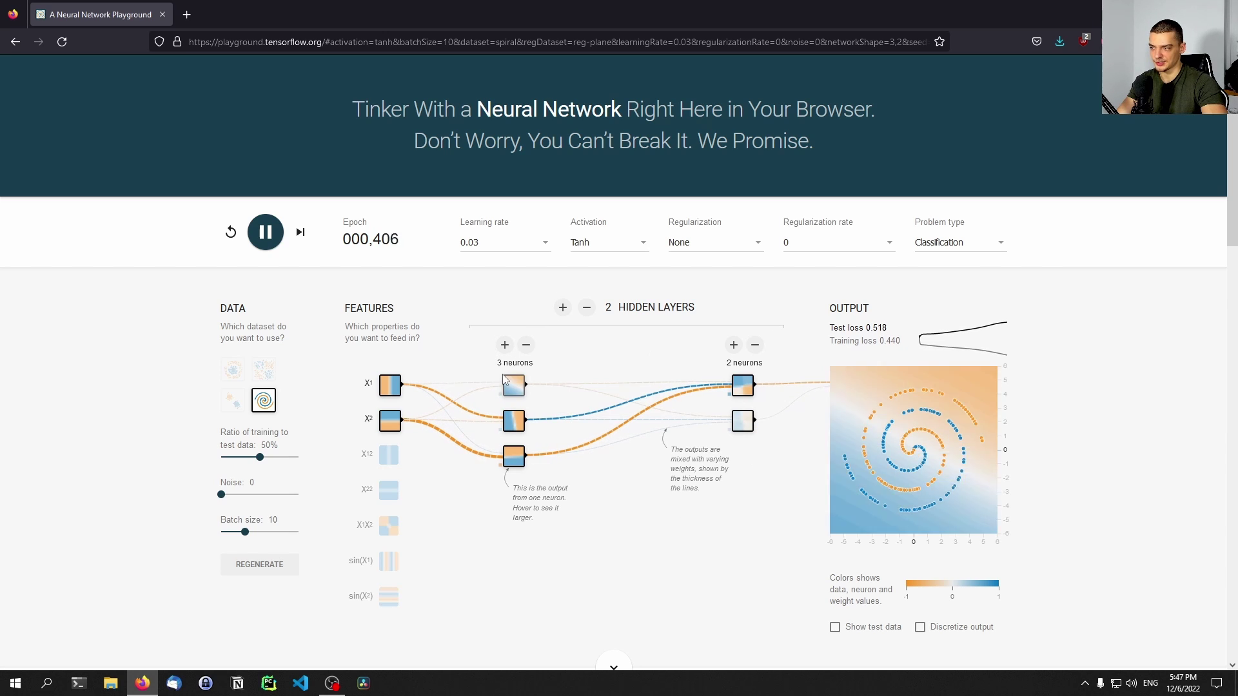
Step: Build four hidden layers of 5, 5, 5 and 4 neurons and resume spiral training
{"action": "left_click", "coordinate": [265, 232]}
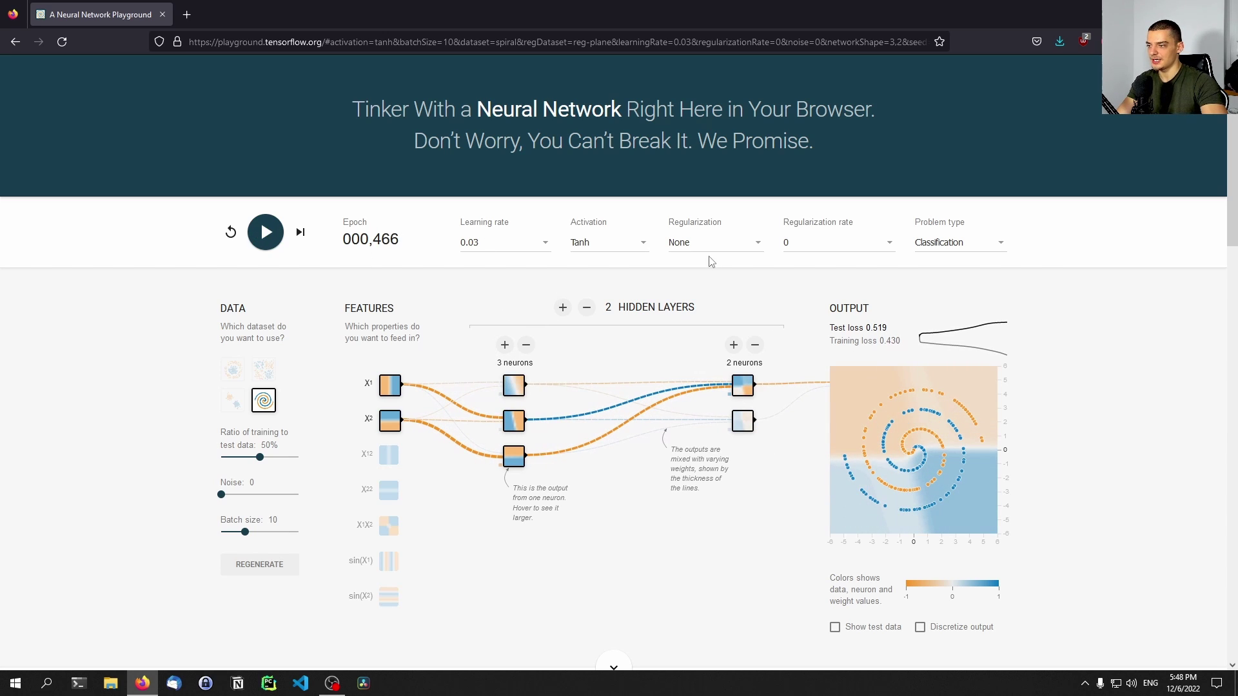
{"action": "left_click", "coordinate": [504, 345]}
{"action": "left_click", "coordinate": [504, 344]}
{"action": "left_click", "coordinate": [563, 307]}
{"action": "left_click", "coordinate": [563, 308]}
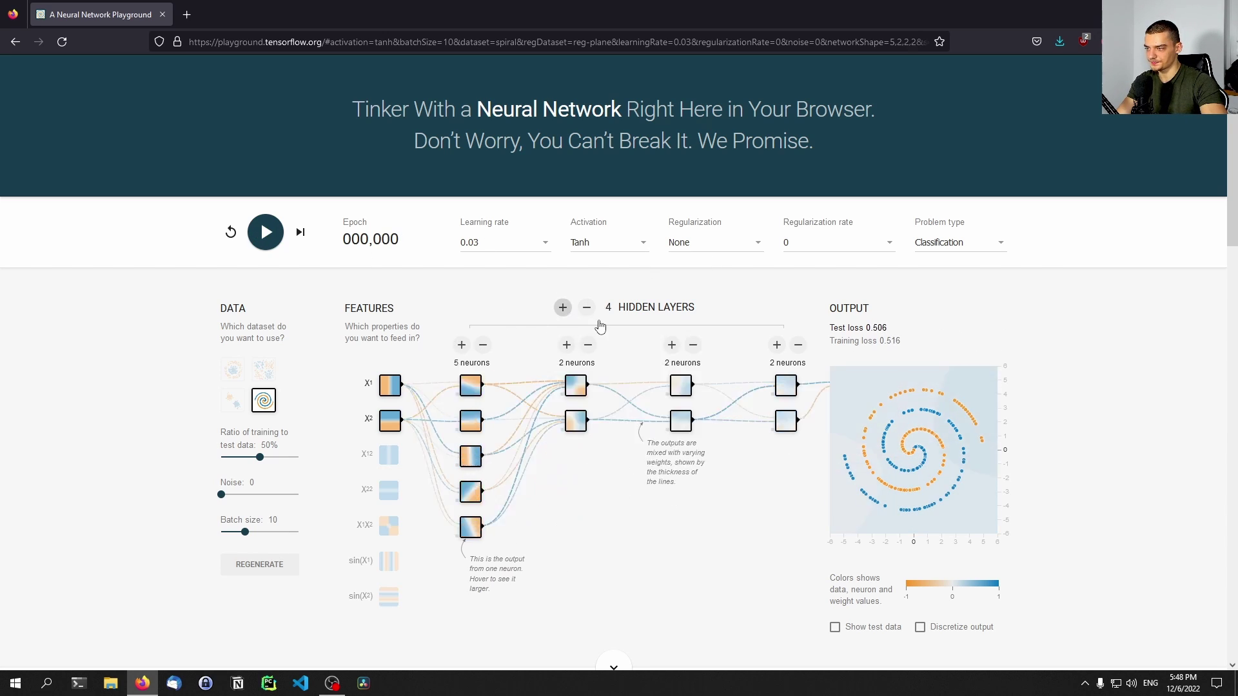
{"action": "left_click", "coordinate": [567, 345]}
{"action": "left_click", "coordinate": [566, 345]}
{"action": "left_click", "coordinate": [566, 345]}
{"action": "left_click", "coordinate": [672, 346]}
{"action": "left_click", "coordinate": [672, 347]}
{"action": "left_click", "coordinate": [673, 347]}
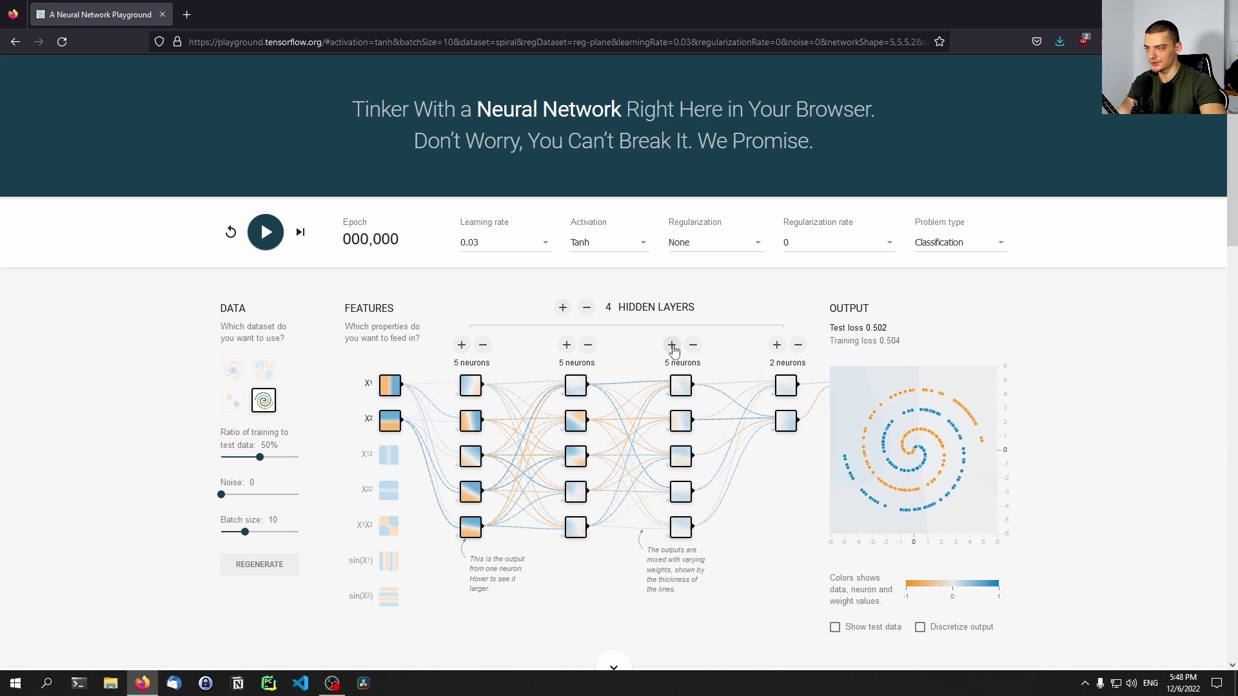
{"action": "left_click", "coordinate": [776, 346]}
{"action": "left_click", "coordinate": [776, 345]}
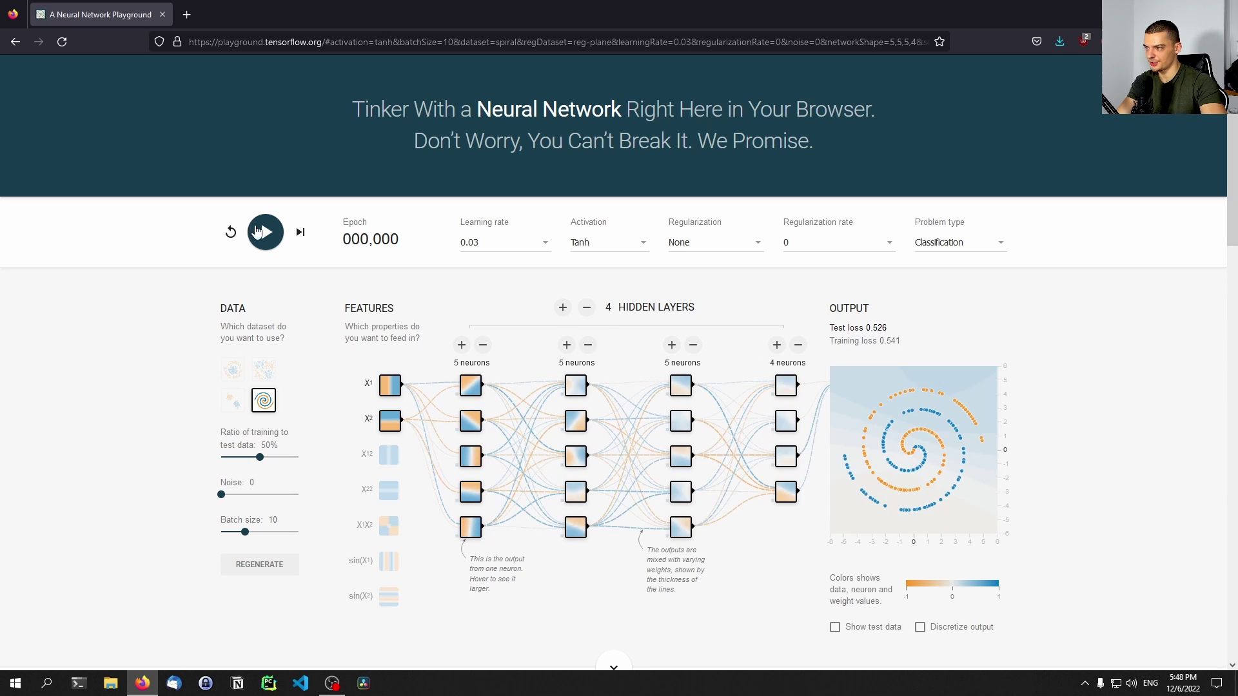
{"action": "left_click", "coordinate": [260, 233]}
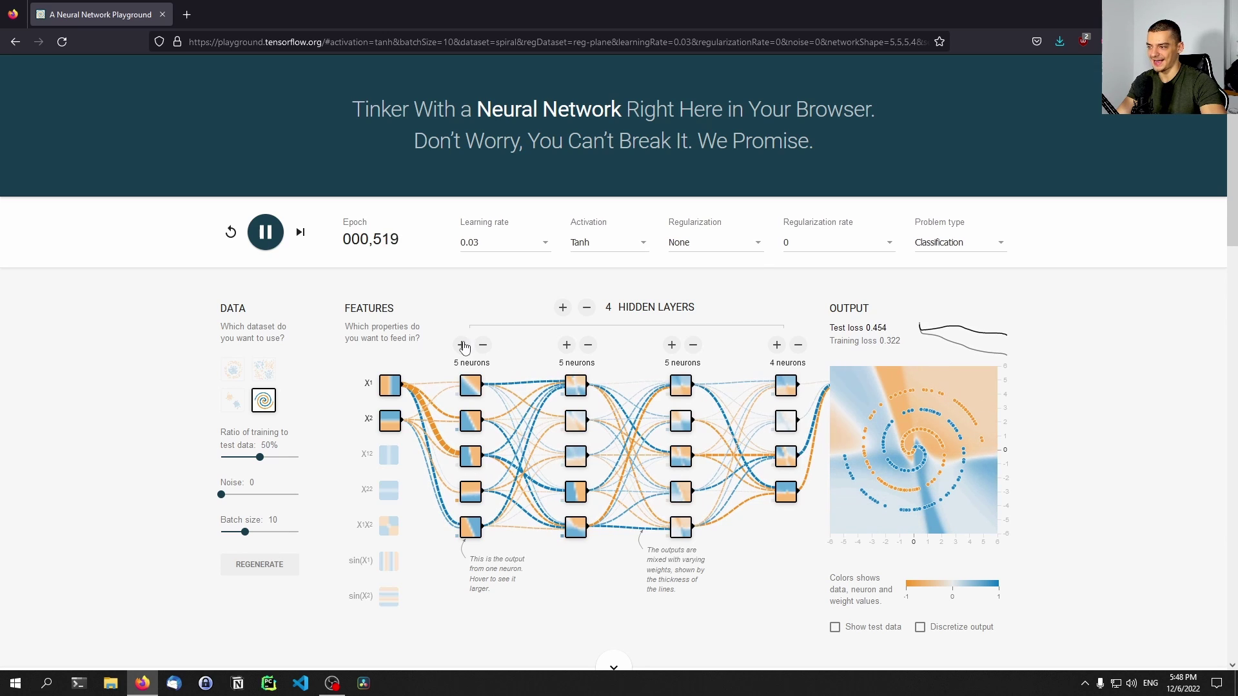
Step: Add the X1X2, sin(X1) and sin(X2) inputs and train to epoch 312, test loss 0.248
{"action": "left_click", "coordinate": [266, 233]}
{"action": "left_click", "coordinate": [390, 527]}
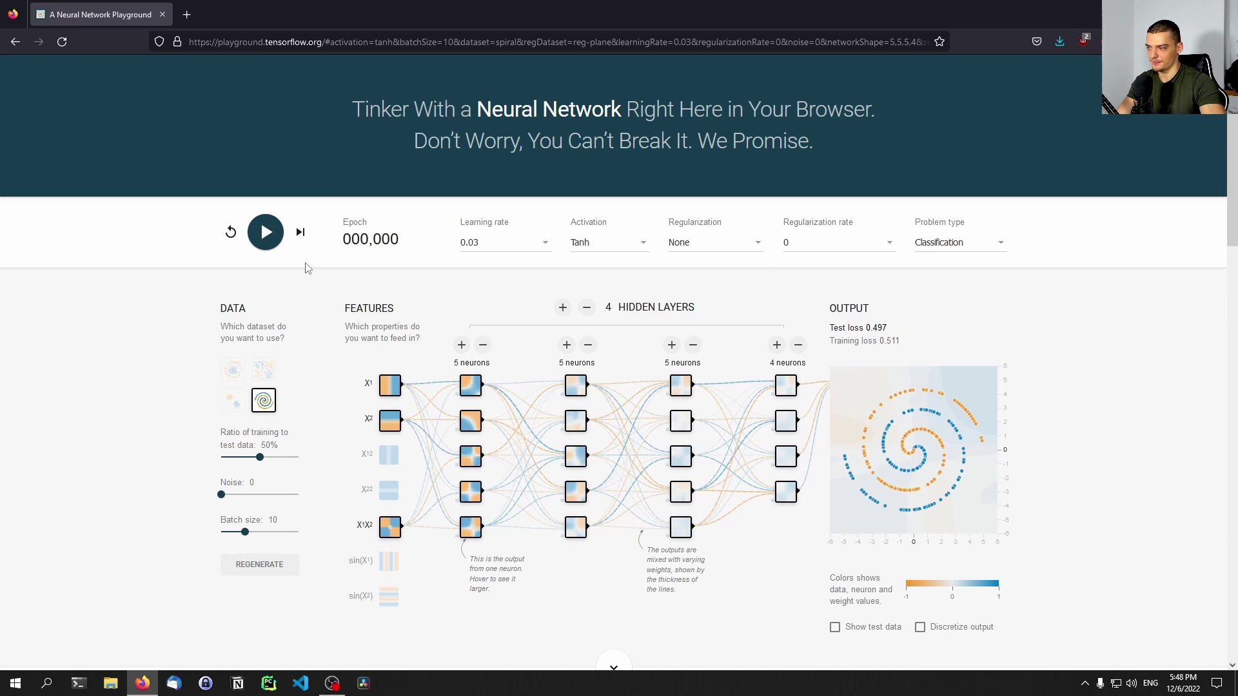
{"action": "left_click", "coordinate": [266, 236]}
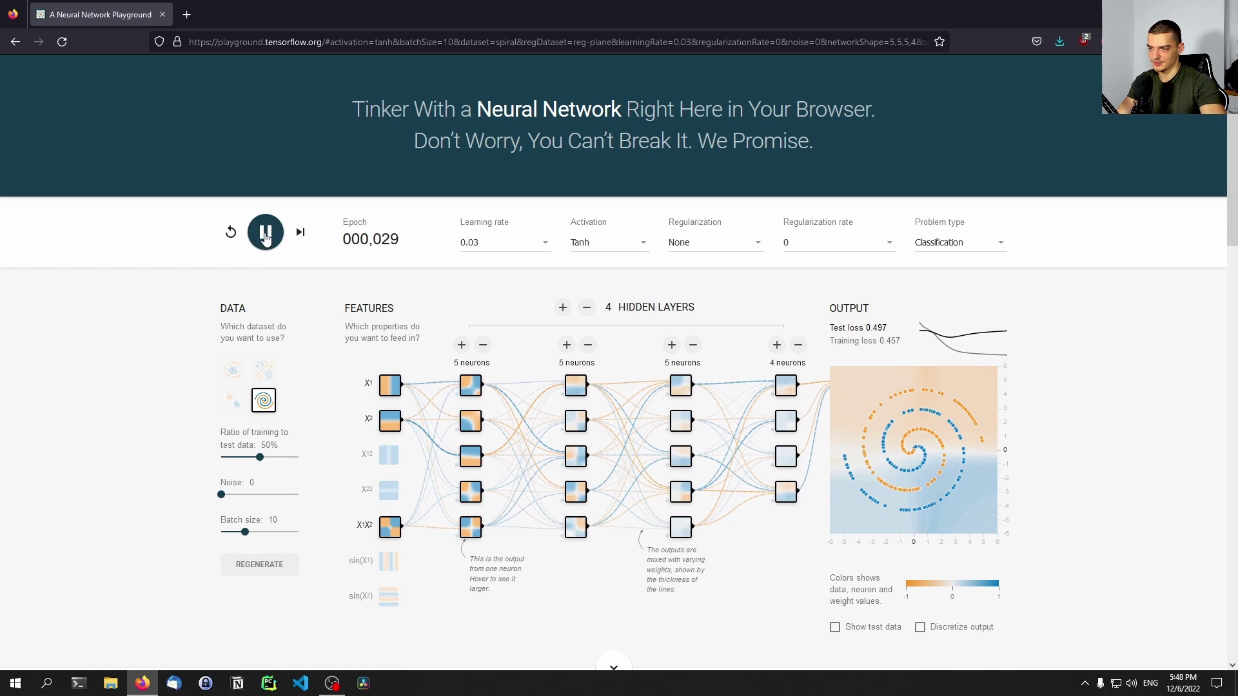
{"action": "left_click", "coordinate": [389, 562]}
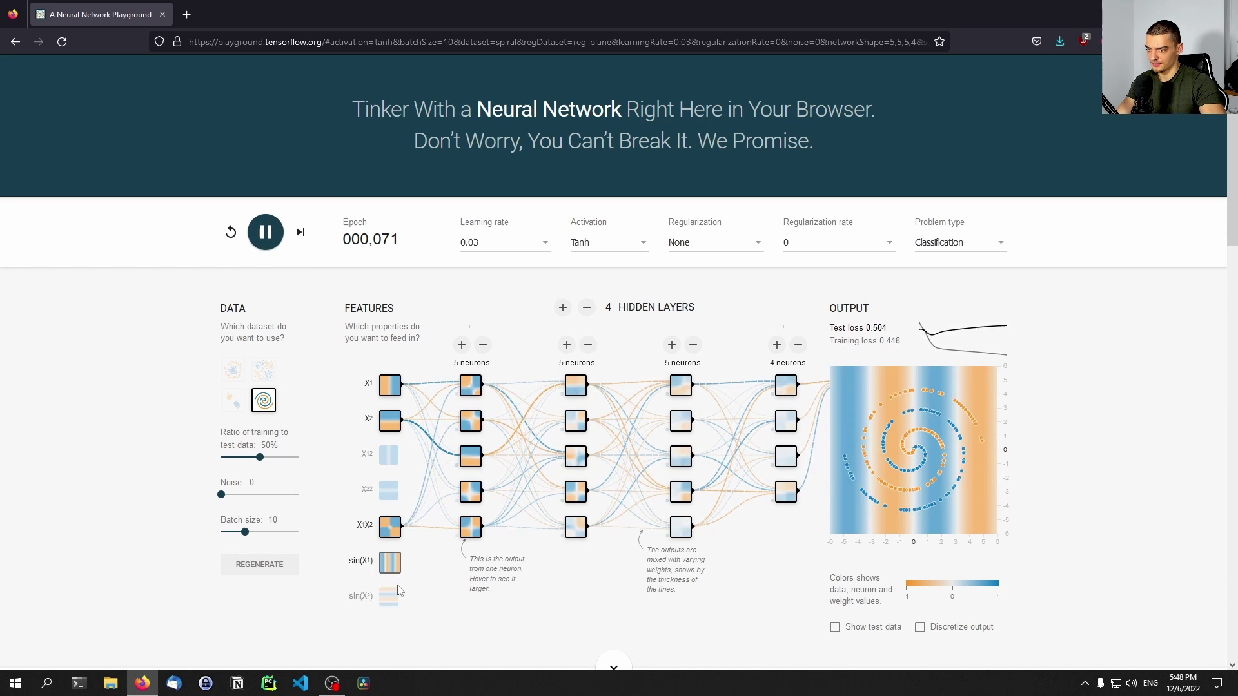
{"action": "left_click", "coordinate": [398, 595]}
{"action": "left_click", "coordinate": [266, 224]}
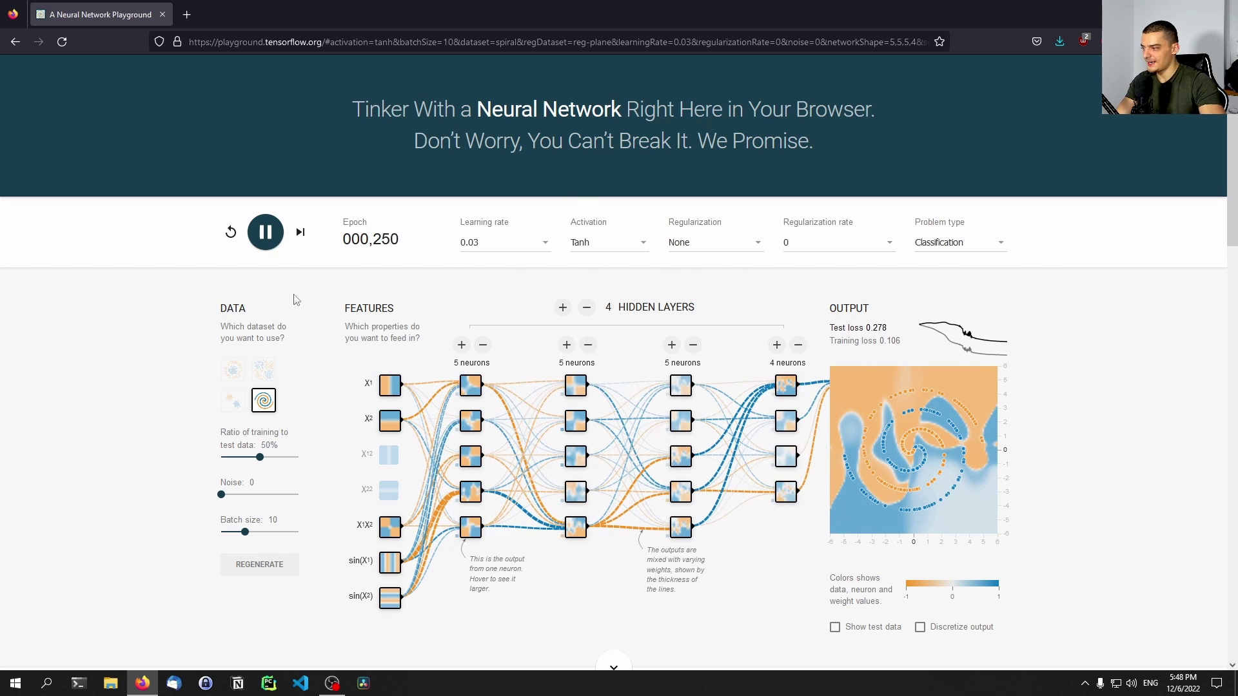
{"action": "left_click", "coordinate": [269, 244]}
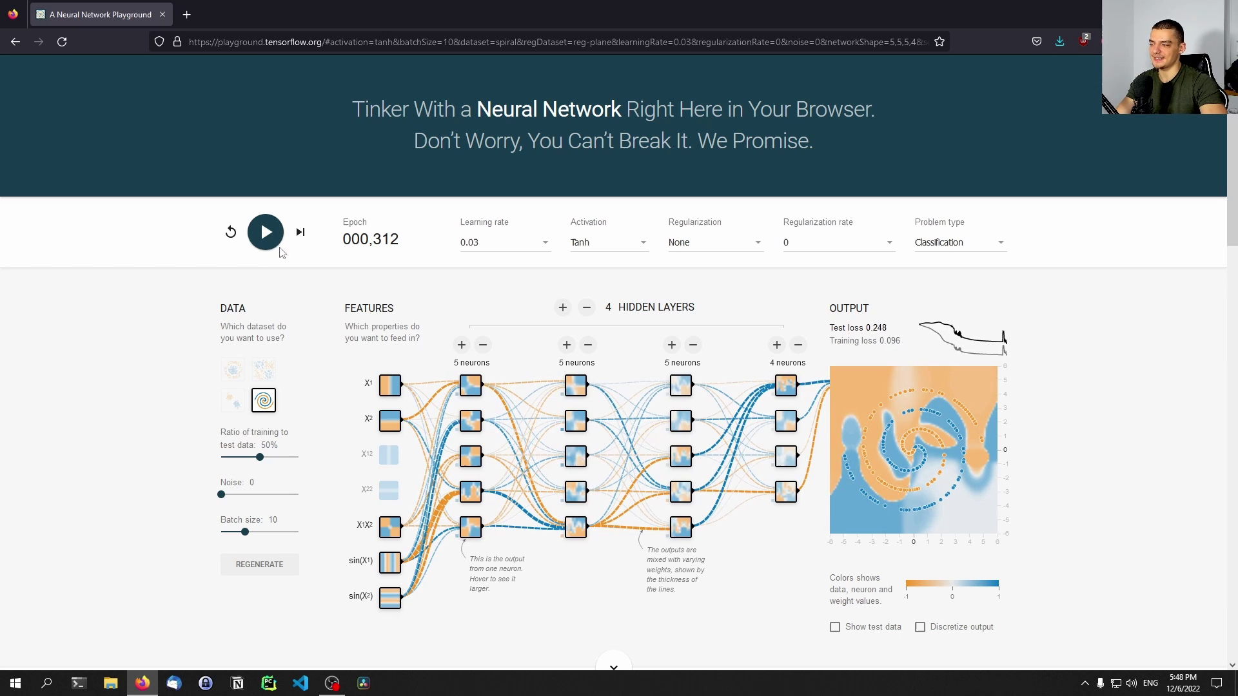
Step: Switch to the circle dataset and rebuild two hidden layers of 3 and 2 neurons
{"action": "left_click", "coordinate": [231, 372]}
{"action": "left_click", "coordinate": [587, 308]}
{"action": "left_click", "coordinate": [586, 308]}
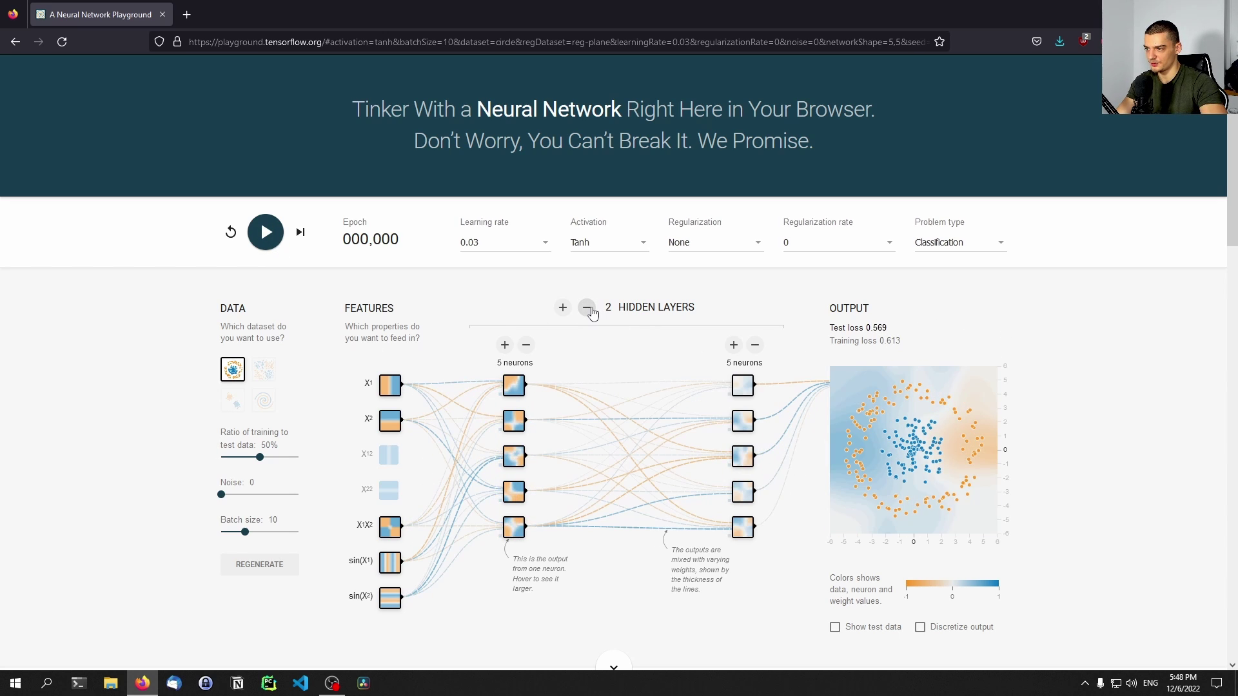
{"action": "left_click", "coordinate": [587, 308]}
{"action": "left_click", "coordinate": [640, 345]}
{"action": "left_click", "coordinate": [640, 345]}
{"action": "left_click", "coordinate": [640, 345]}
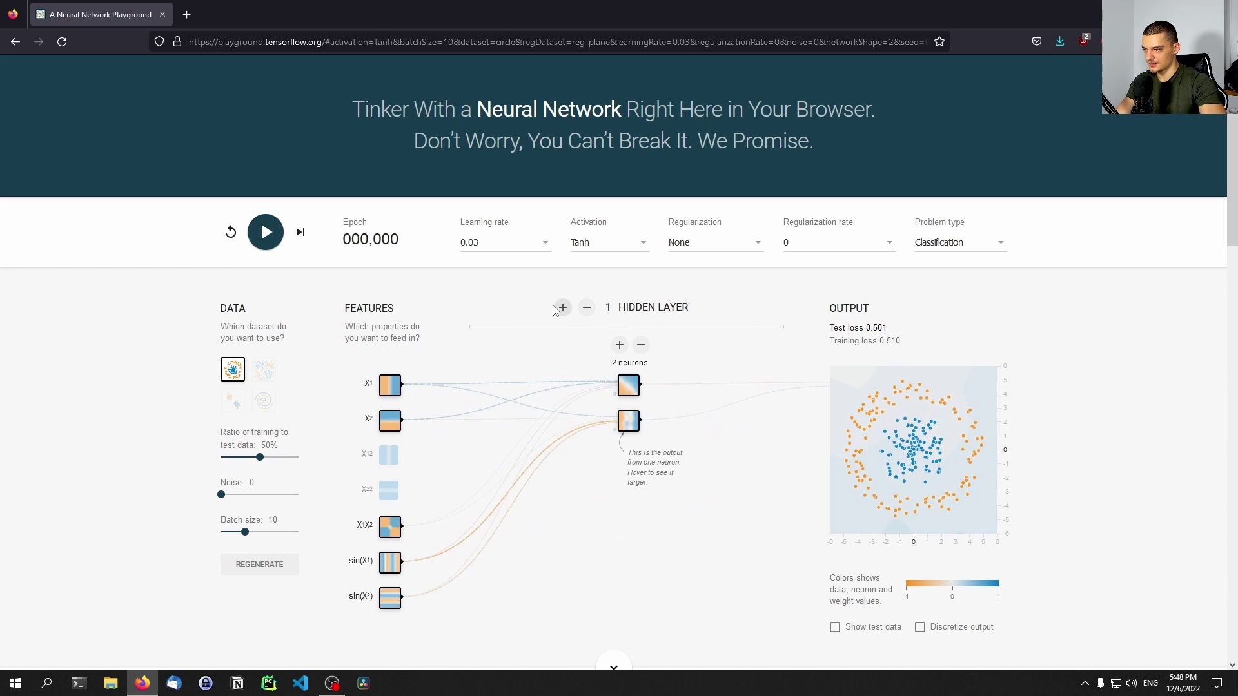
{"action": "left_click", "coordinate": [562, 308]}
{"action": "left_click", "coordinate": [503, 345]}
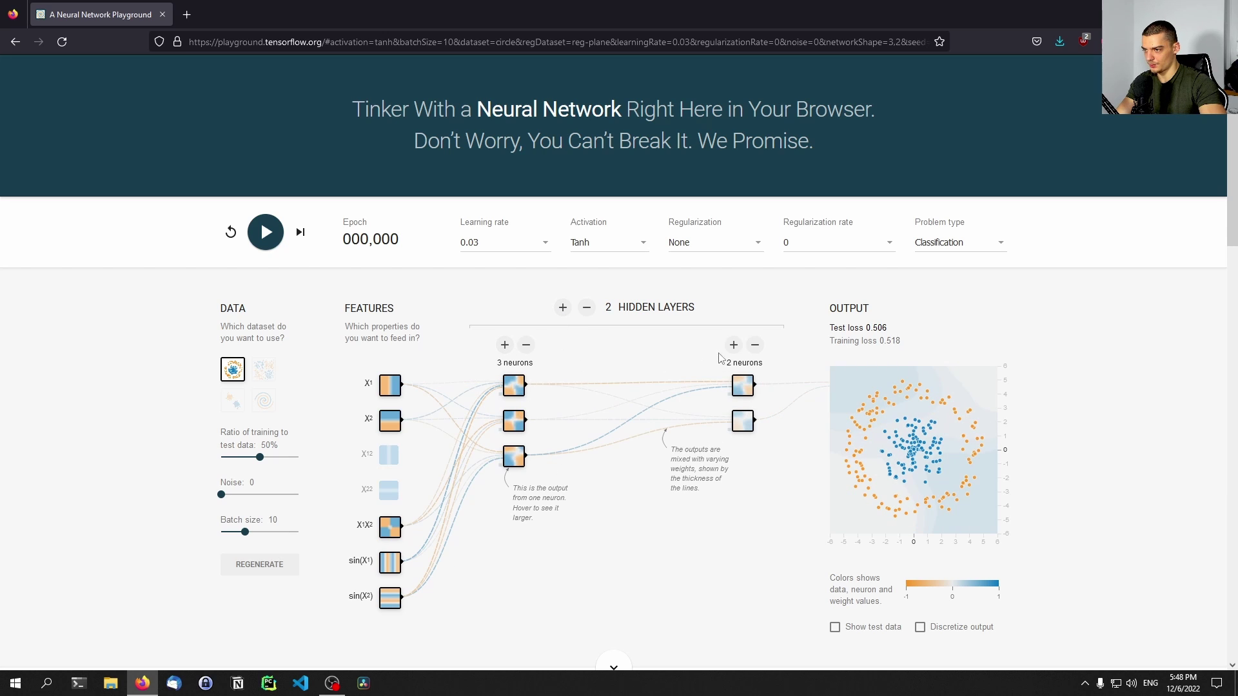
Step: Drop the X1X2, sin(X1) and sin(X2) inputs, then reset and train to epoch 219
{"action": "left_click", "coordinate": [389, 527]}
{"action": "left_click", "coordinate": [389, 562]}
{"action": "left_click", "coordinate": [390, 599]}
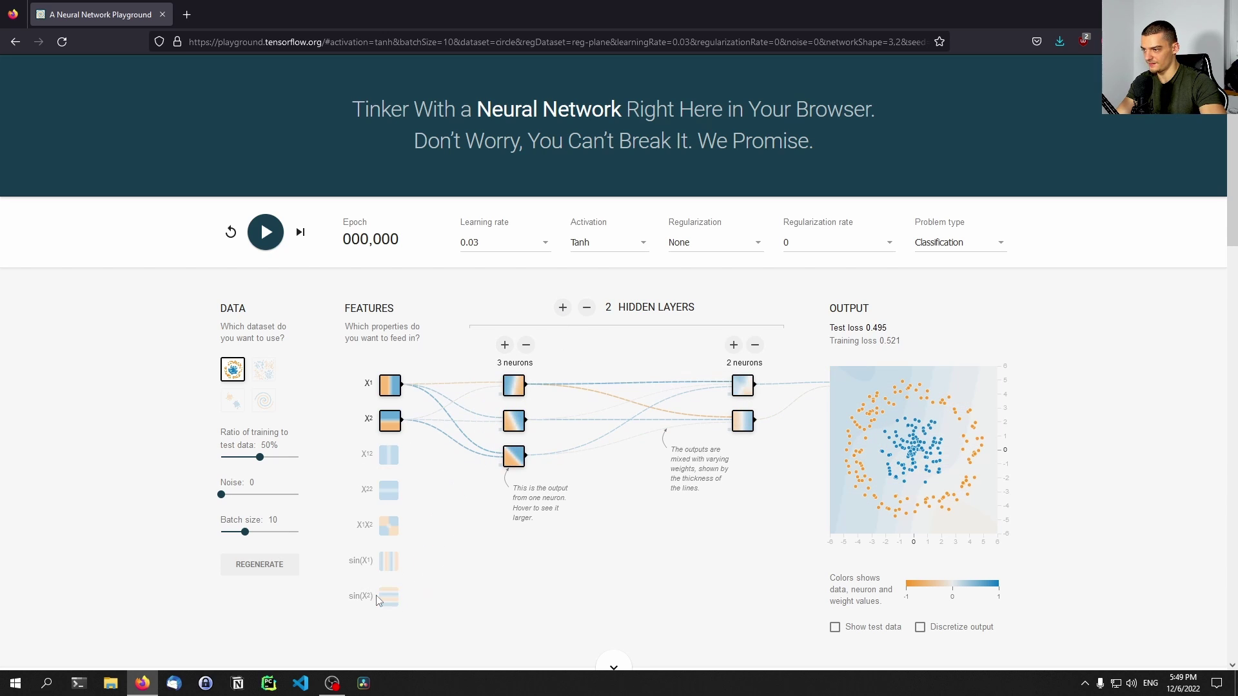
{"action": "left_click", "coordinate": [274, 239]}
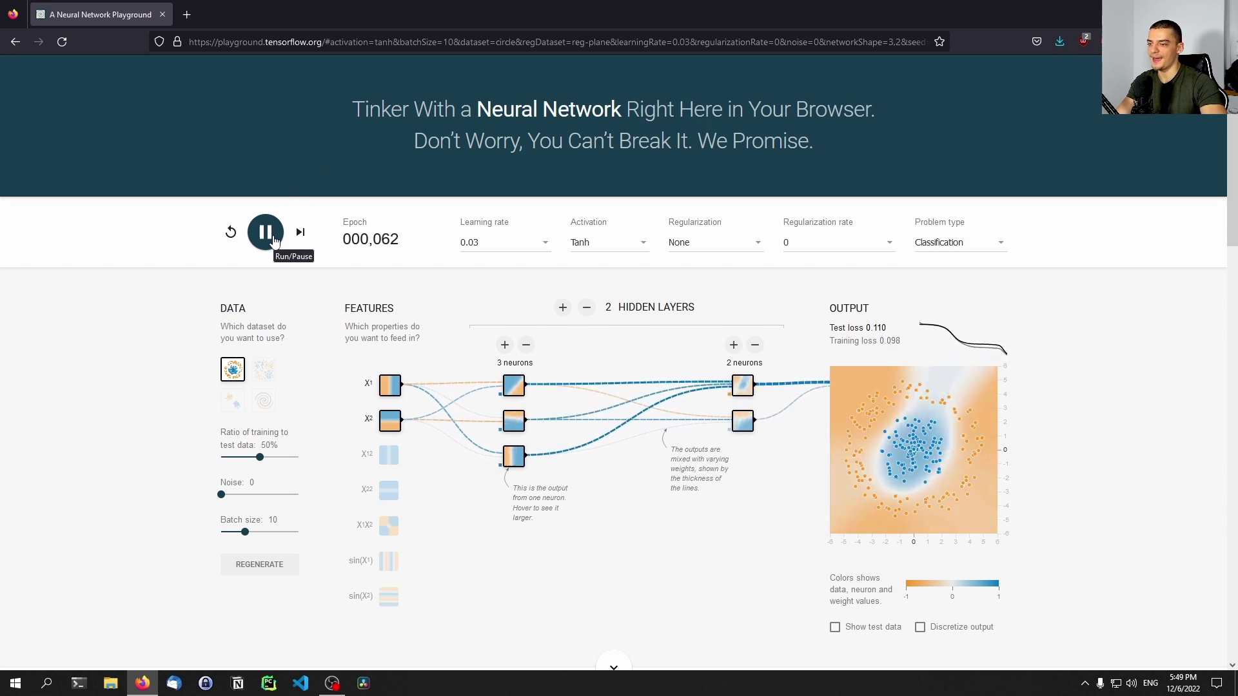
{"action": "left_click", "coordinate": [266, 239]}
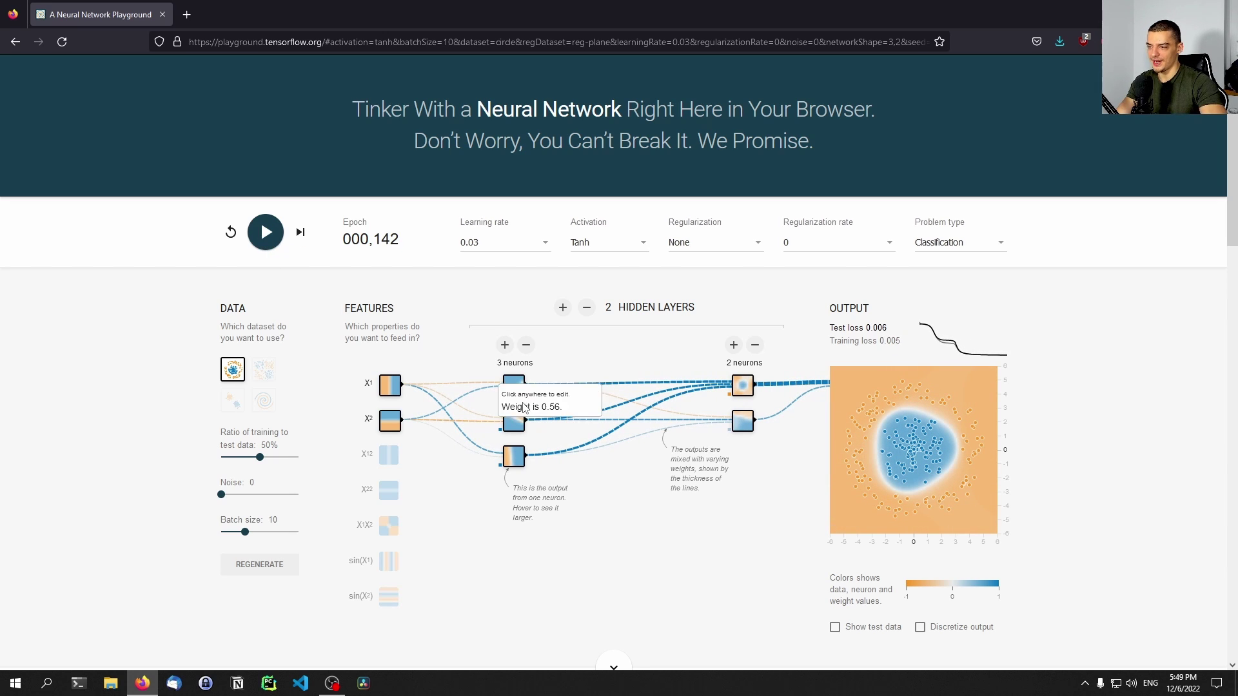
{"action": "left_click", "coordinate": [231, 233]}
{"action": "left_click", "coordinate": [266, 232]}
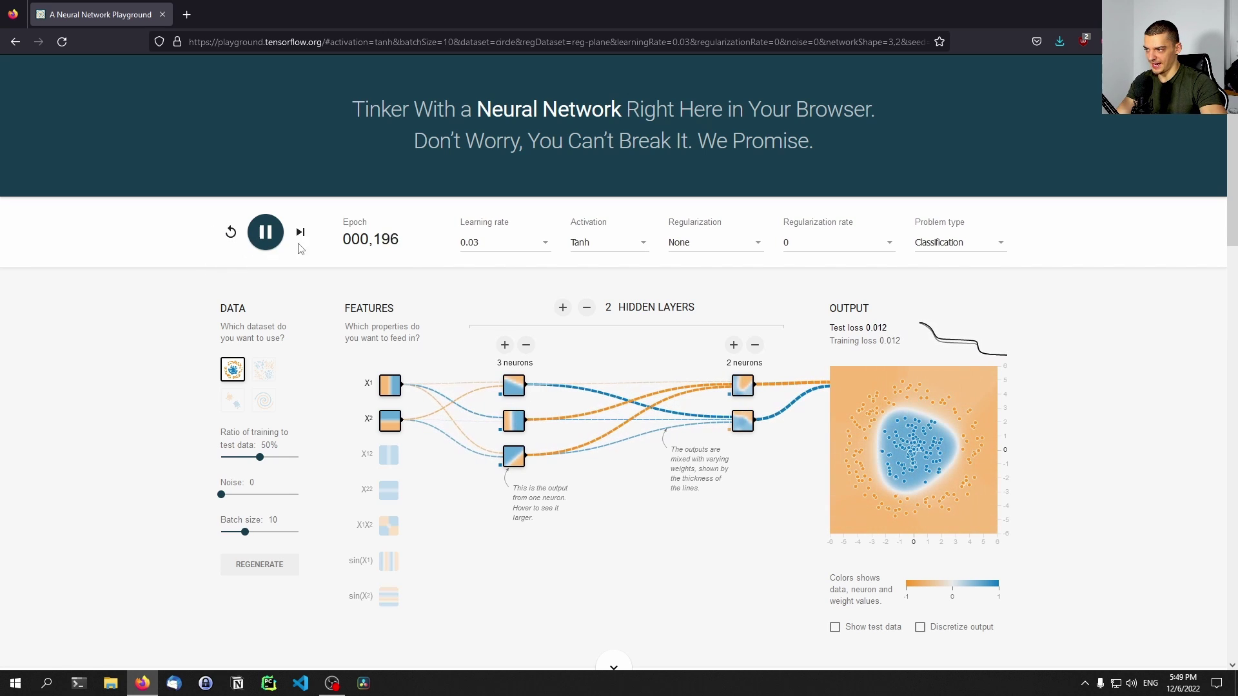
{"action": "left_click", "coordinate": [265, 232]}
{"action": "mouse_move", "coordinate": [741, 390]}
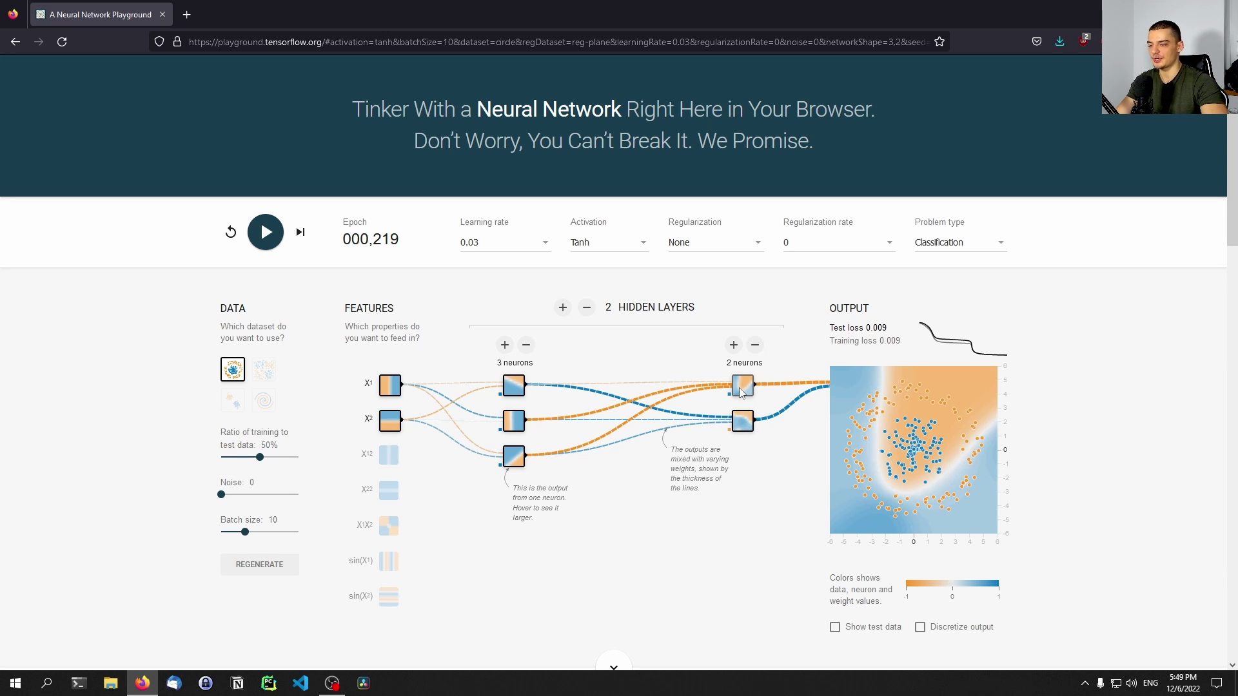
Step: Set the top neuron's output weight to 5, then correct it to -5.0
{"action": "mouse_move", "coordinate": [782, 389]}
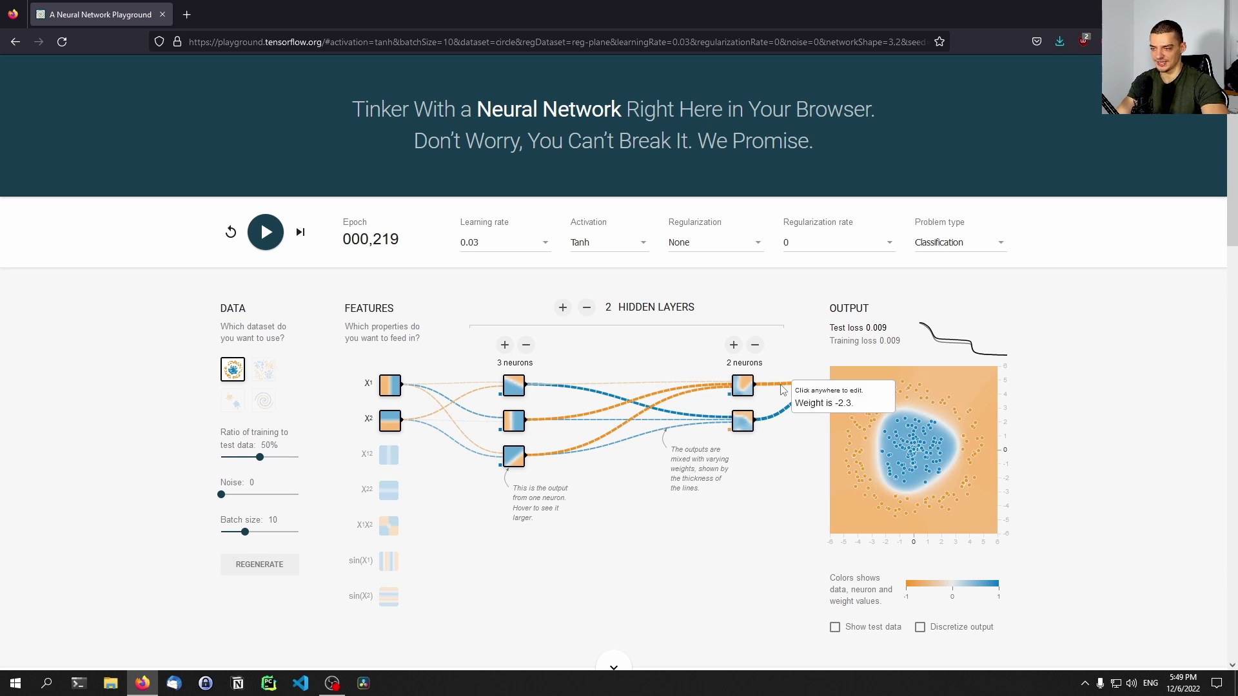
{"action": "left_click", "coordinate": [783, 389]}
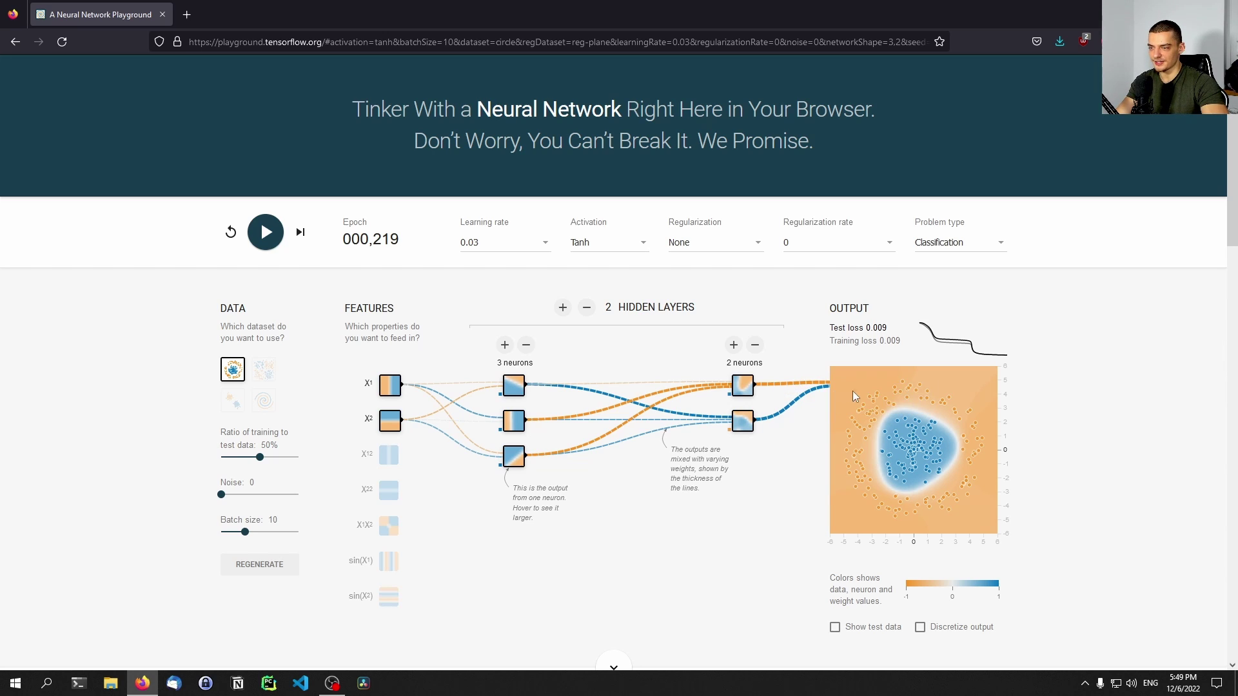
{"action": "left_click", "coordinate": [778, 390]}
{"action": "key", "text": "BackSpace"}
{"action": "key", "text": "BackSpace"}
{"action": "type", "text": "5"}
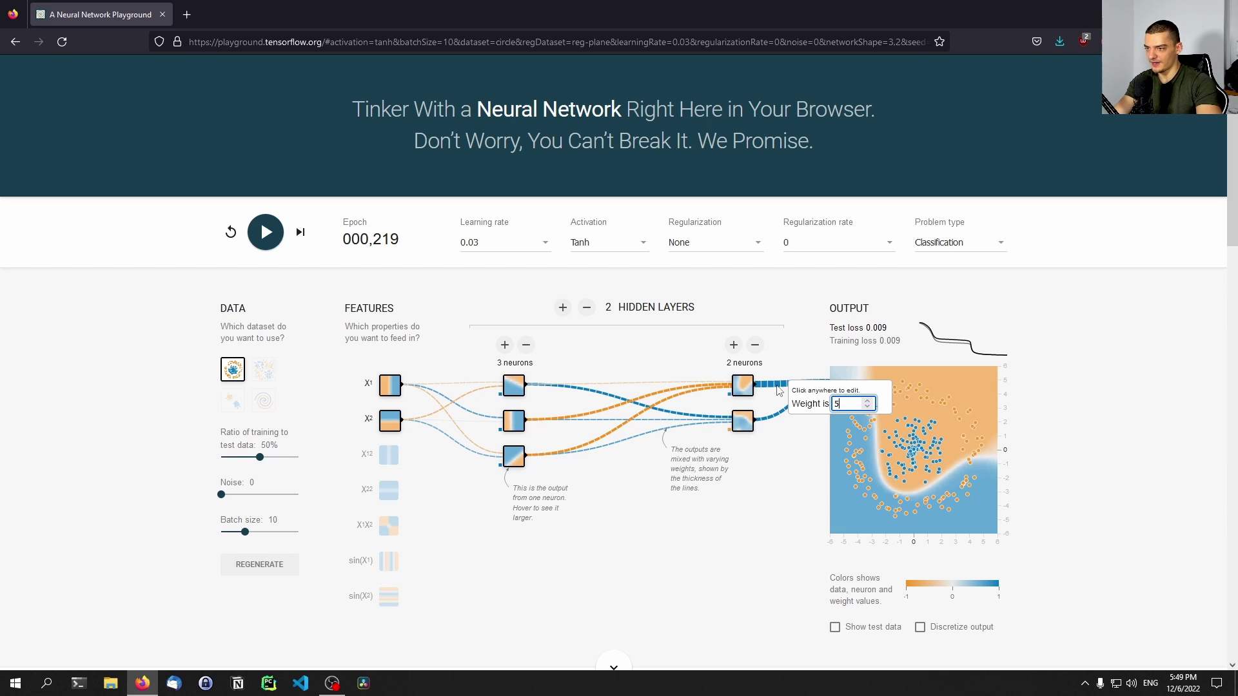
{"action": "key", "text": "Return"}
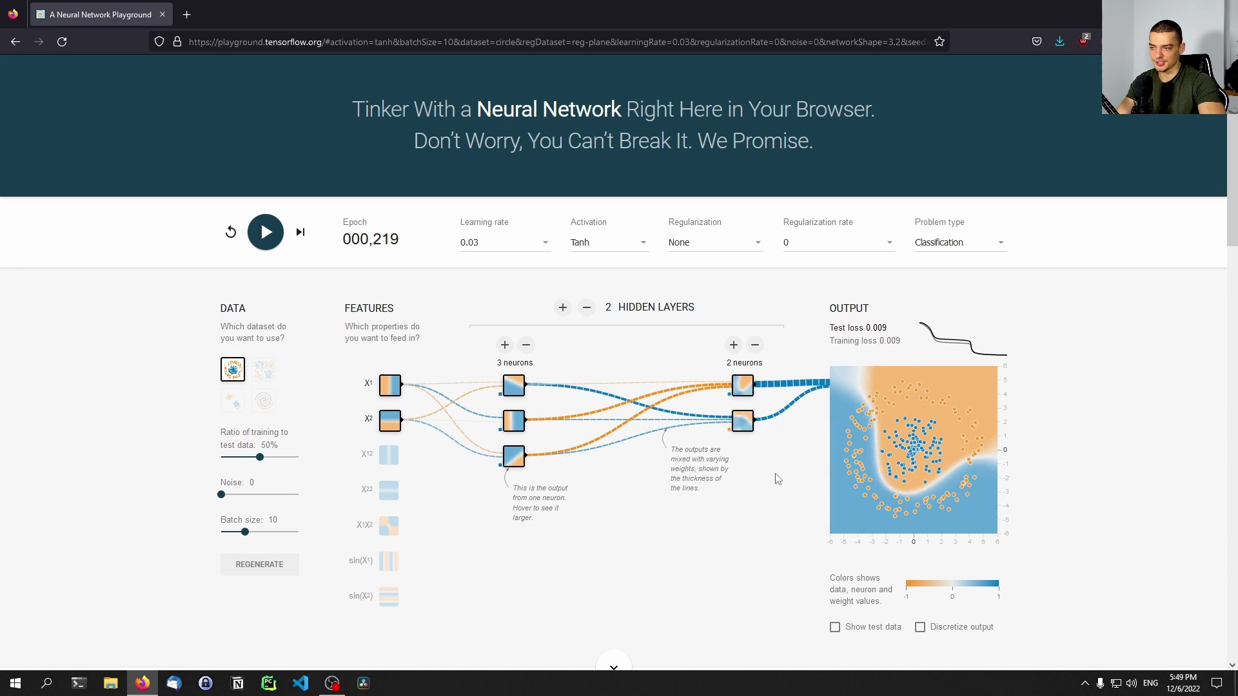
{"action": "mouse_move", "coordinate": [734, 386]}
{"action": "left_click", "coordinate": [780, 386]}
{"action": "type", "text": "5.0"}
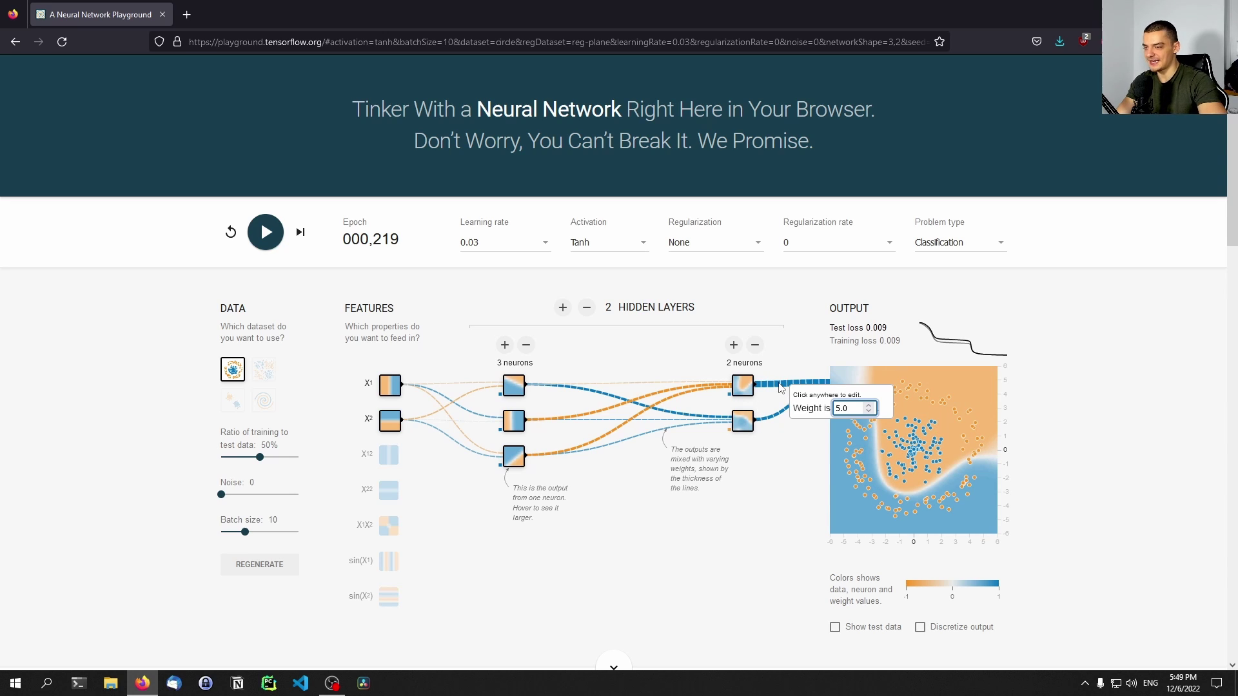
{"action": "key", "text": "Home"}
{"action": "type", "text": "-"}
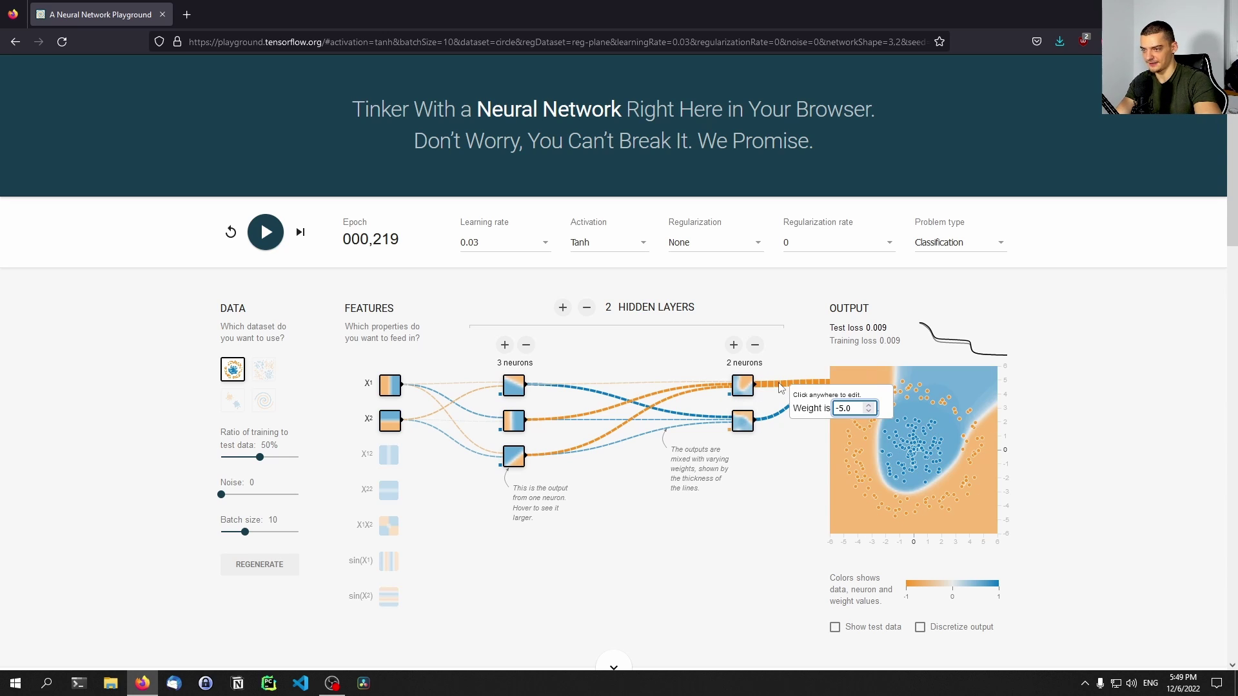
{"action": "left_click", "coordinate": [776, 492]}
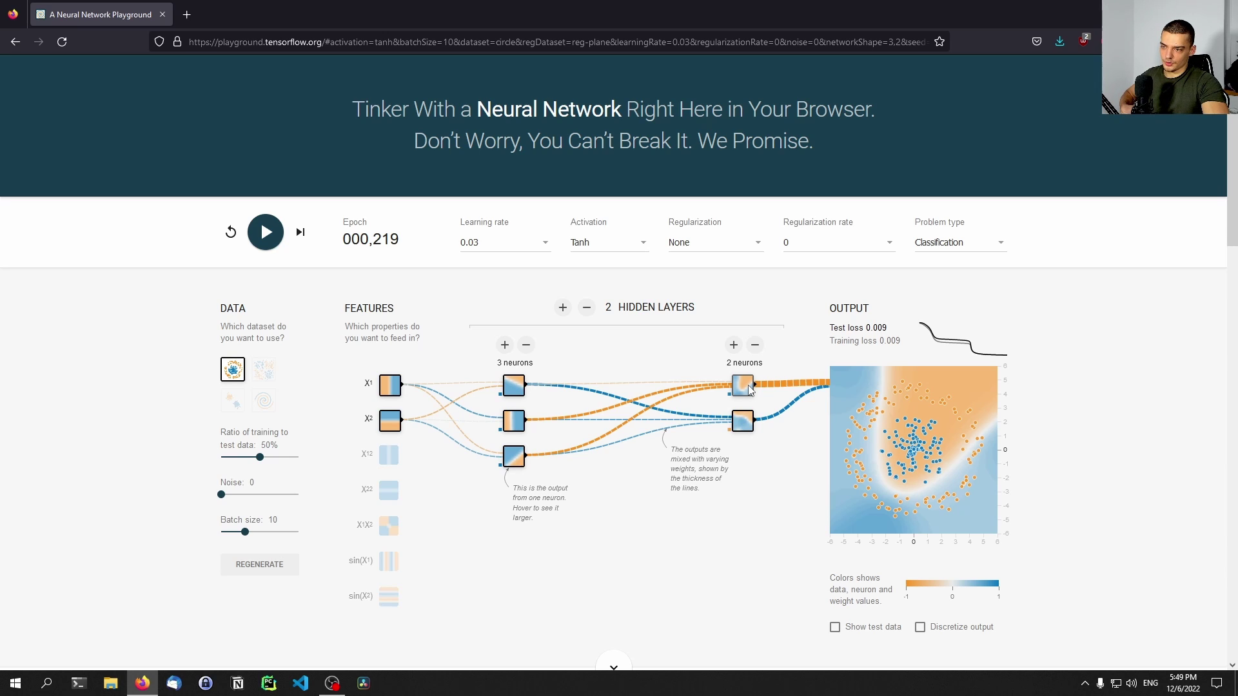
Step: Set the bottom neuron's output weight to 5.2
{"action": "mouse_move", "coordinate": [768, 389]}
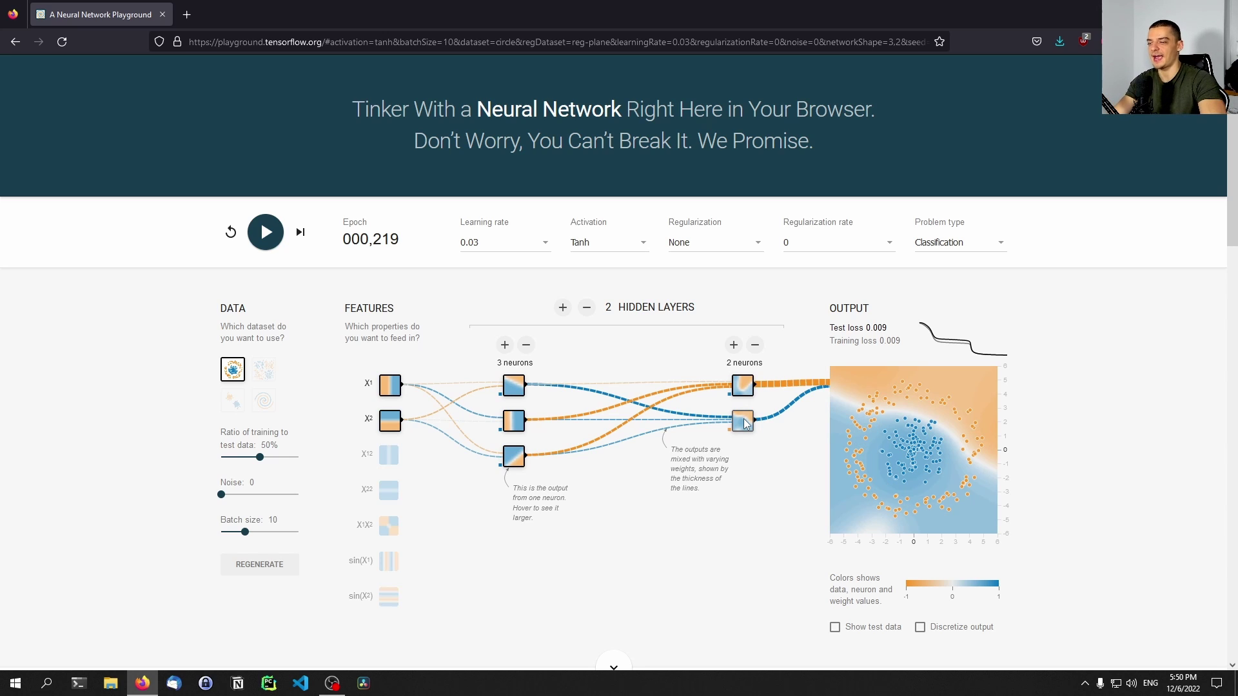
{"action": "left_click", "coordinate": [768, 422]}
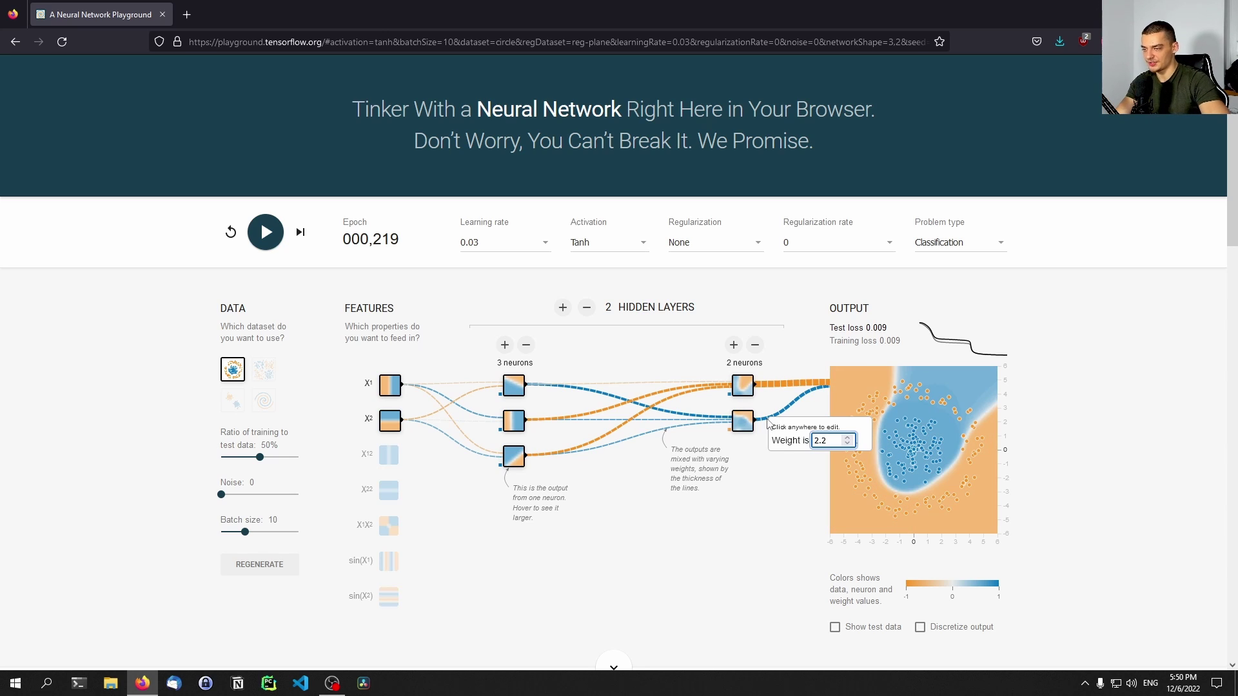
{"action": "key", "text": "BackSpace"}
{"action": "type", "text": "5"}
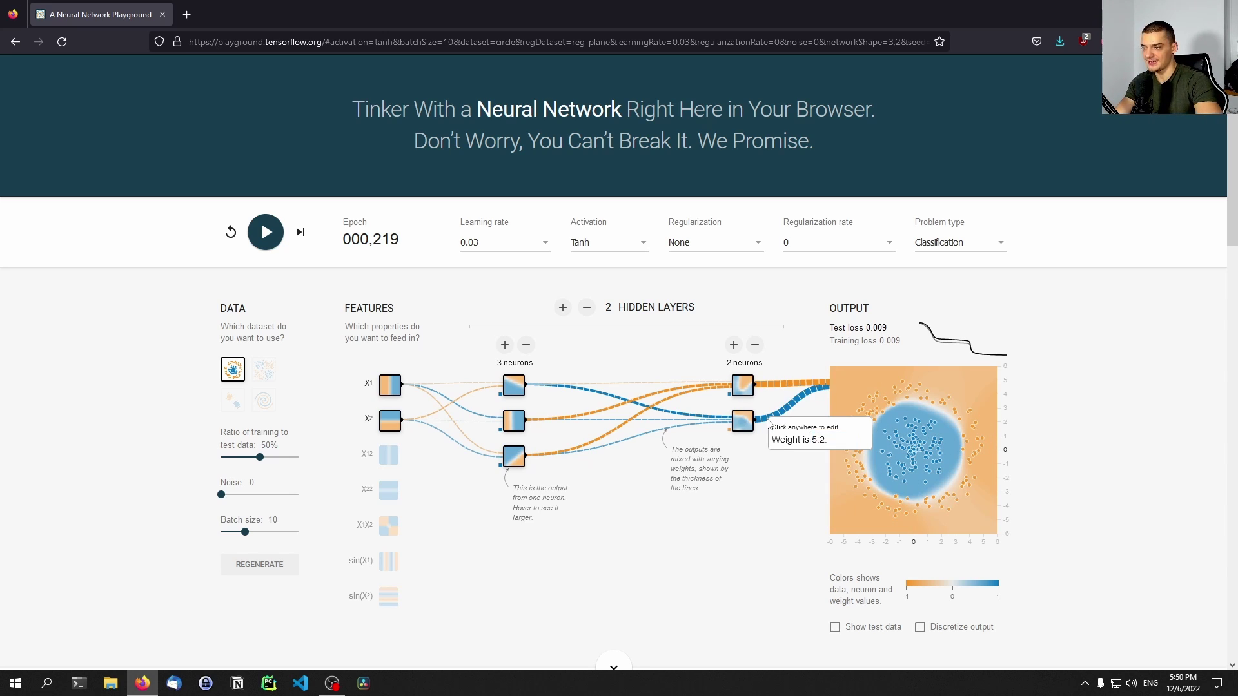
{"action": "left_click", "coordinate": [756, 459]}
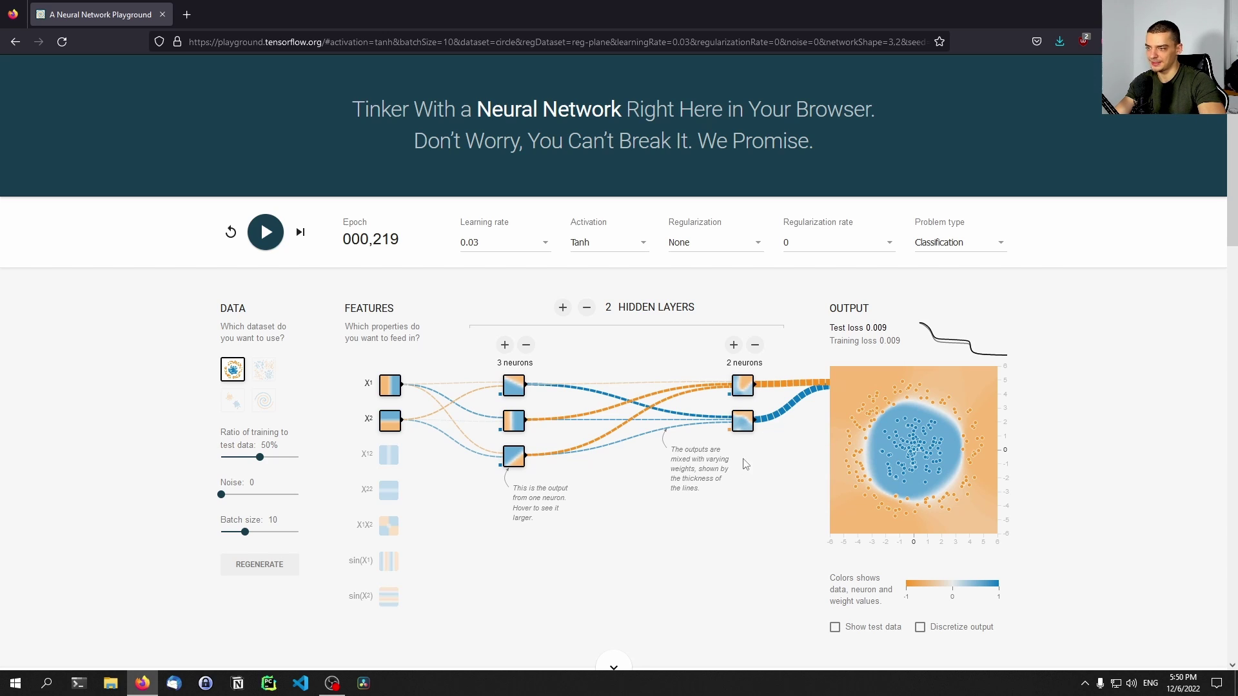